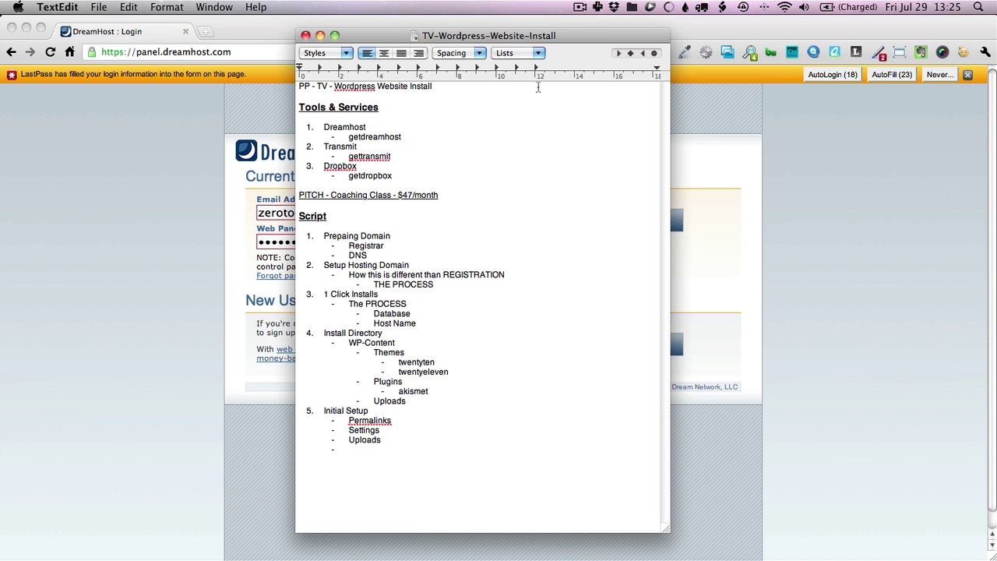
Open wordpress.com and blogger.com in two new Chrome tabs
click(202, 139)
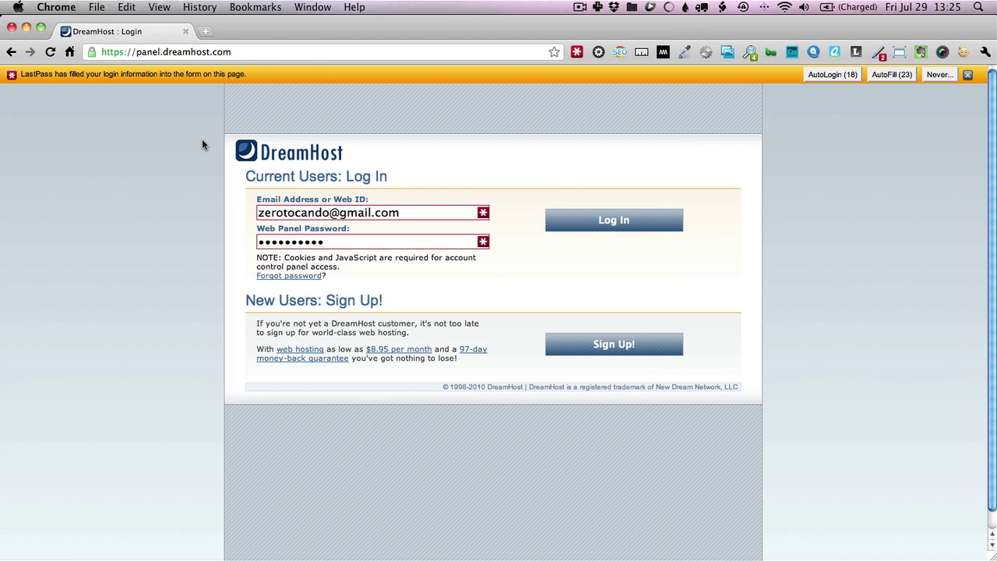
key(super+t)
text(word)
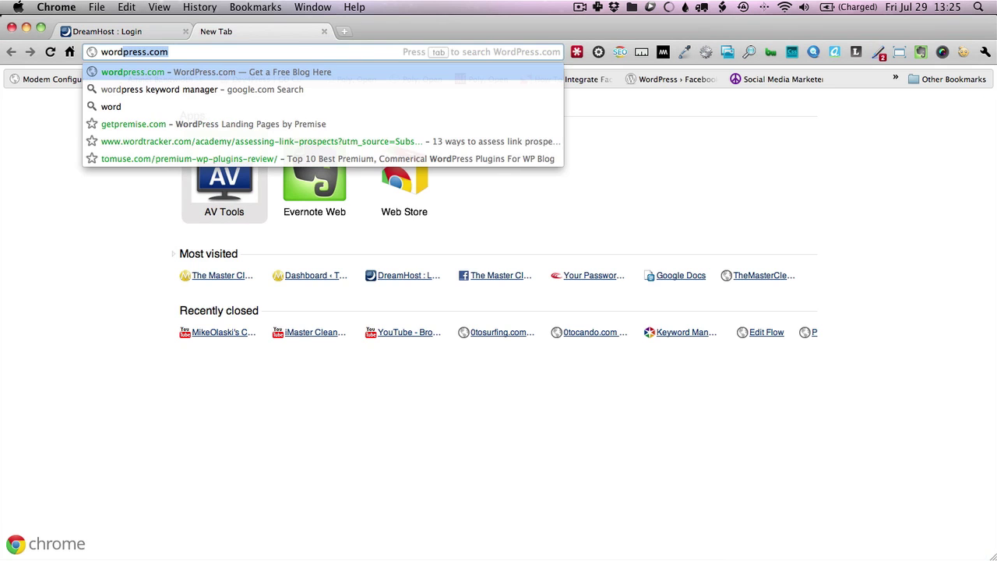
key(Return)
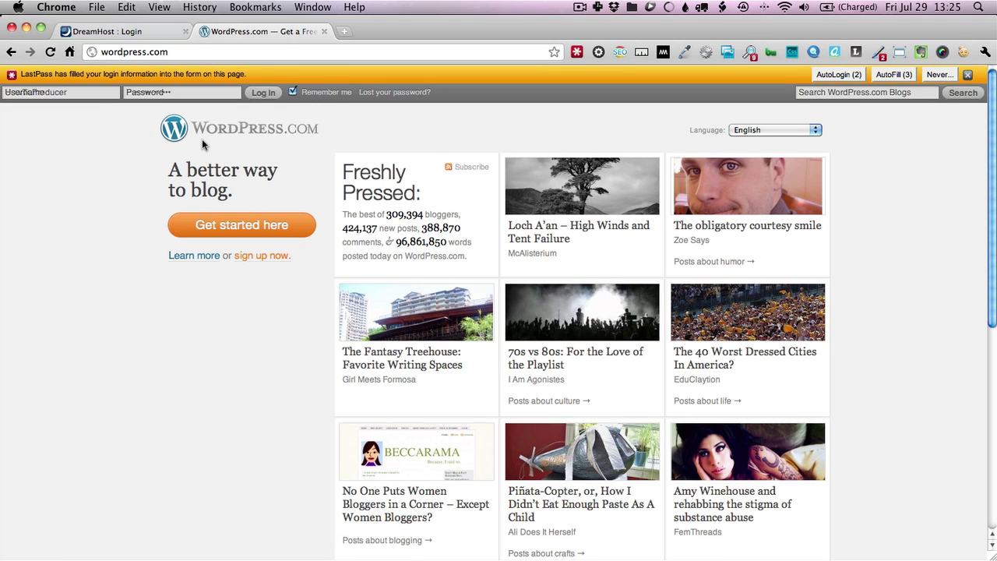
key(super+t)
text(blogger.com)
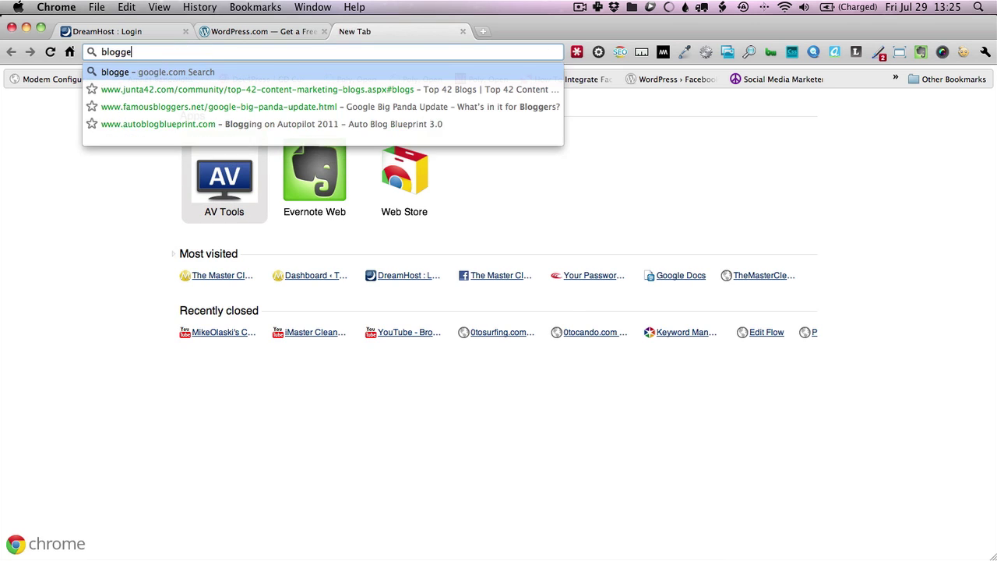
key(Return)
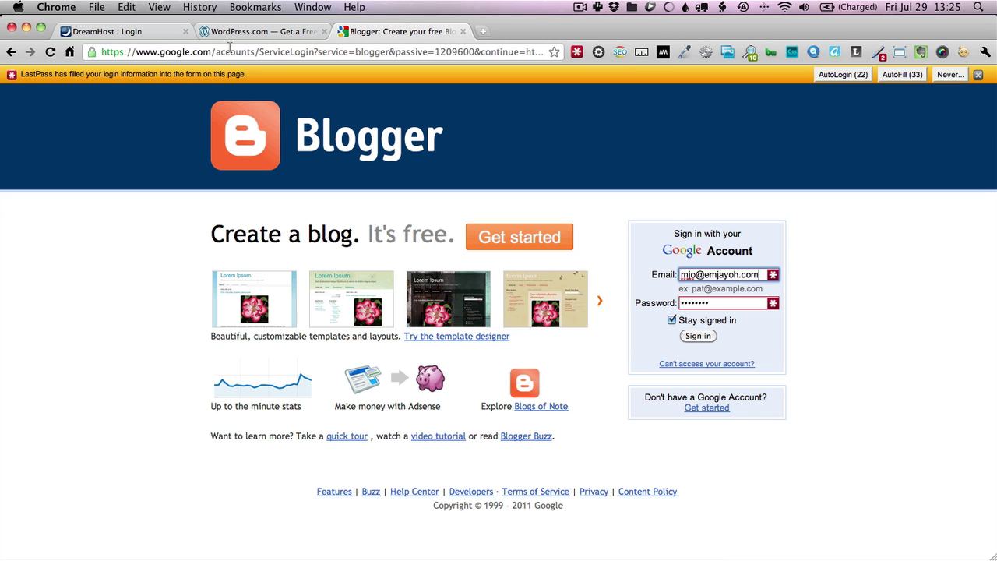
Change the WordPress tab's address to wordpress.org and load its home page
click(250, 32)
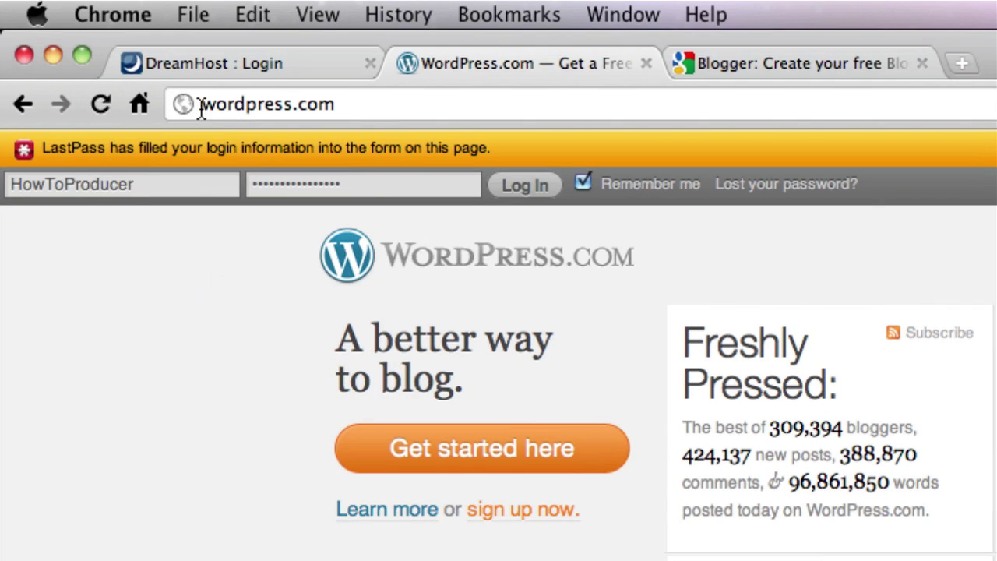
click(201, 109)
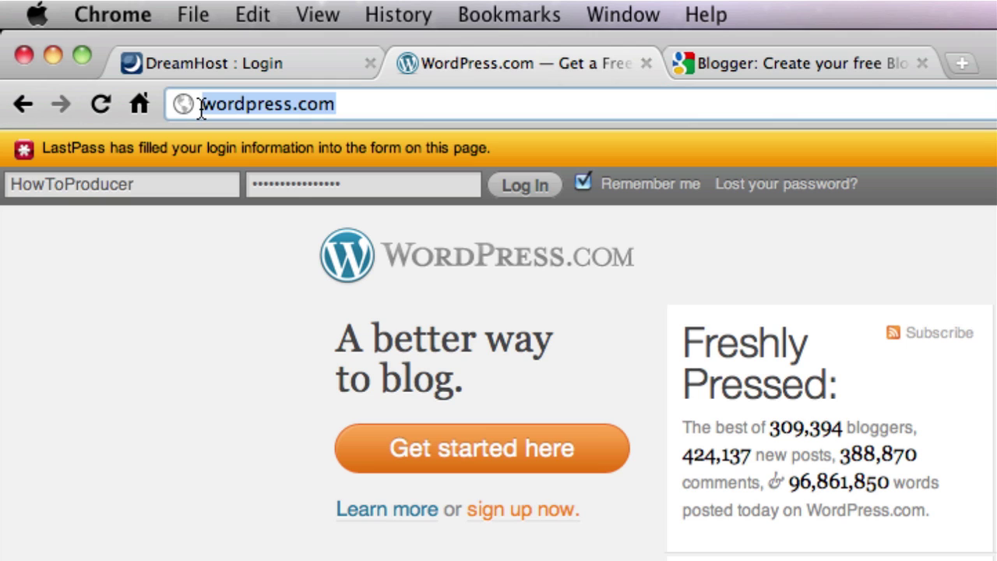
click(200, 109)
text(mike)
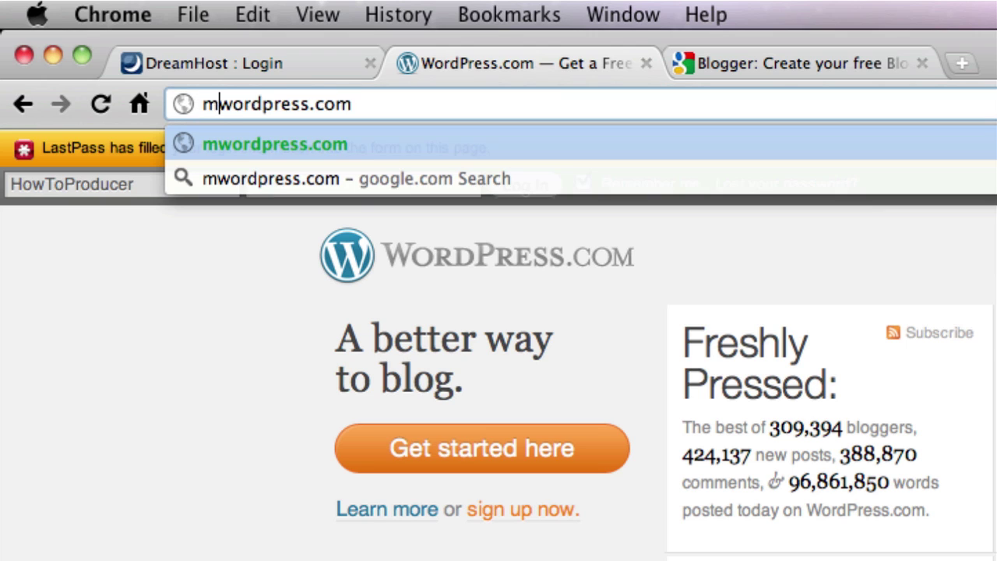
text(olaski.)
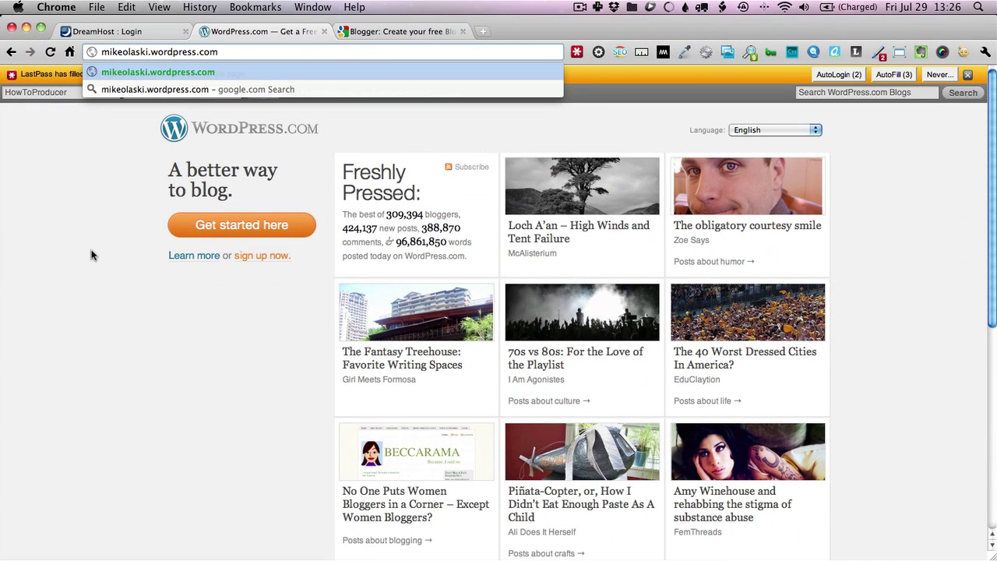
click(89, 251)
click(234, 52)
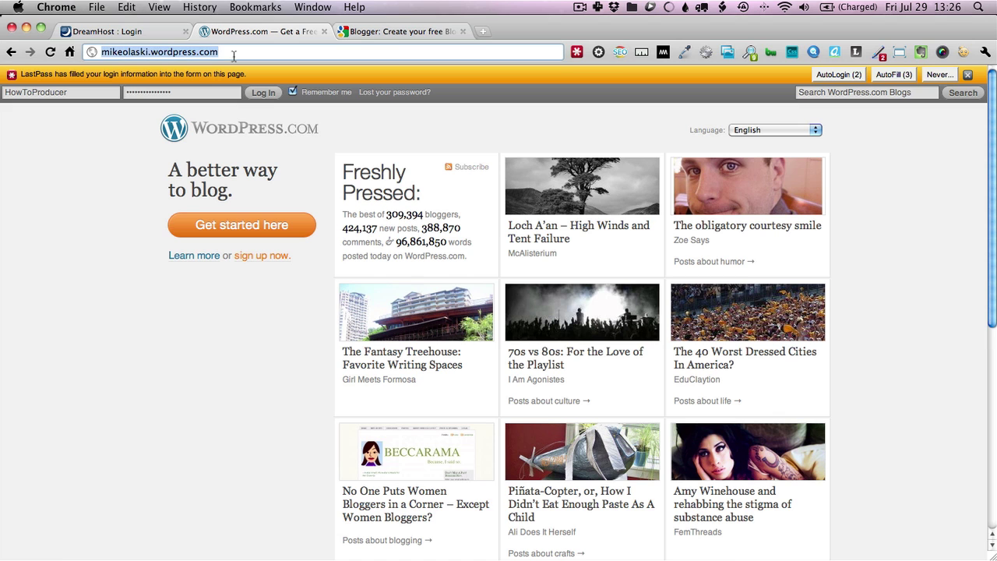
text(wordpress.org)
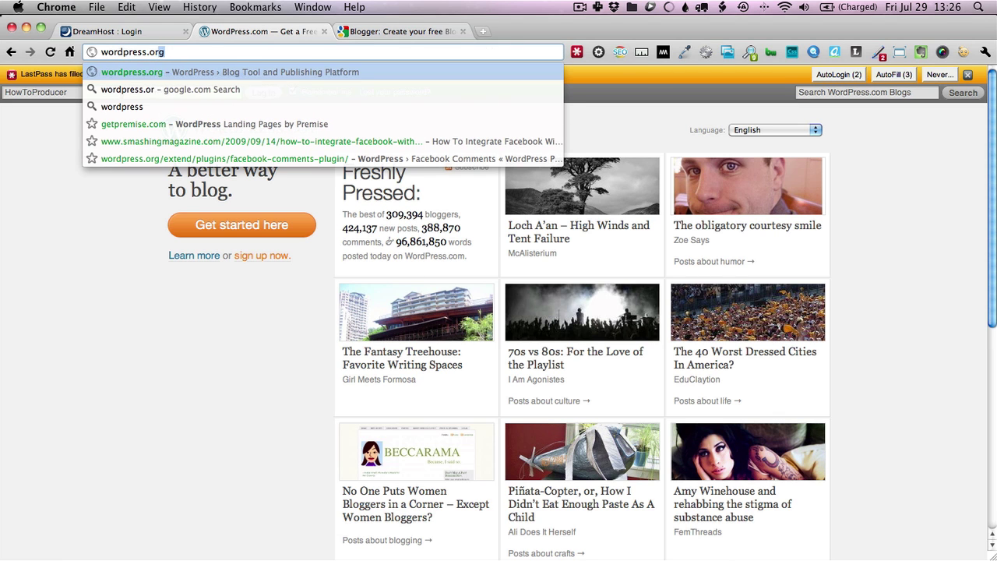
key(Return)
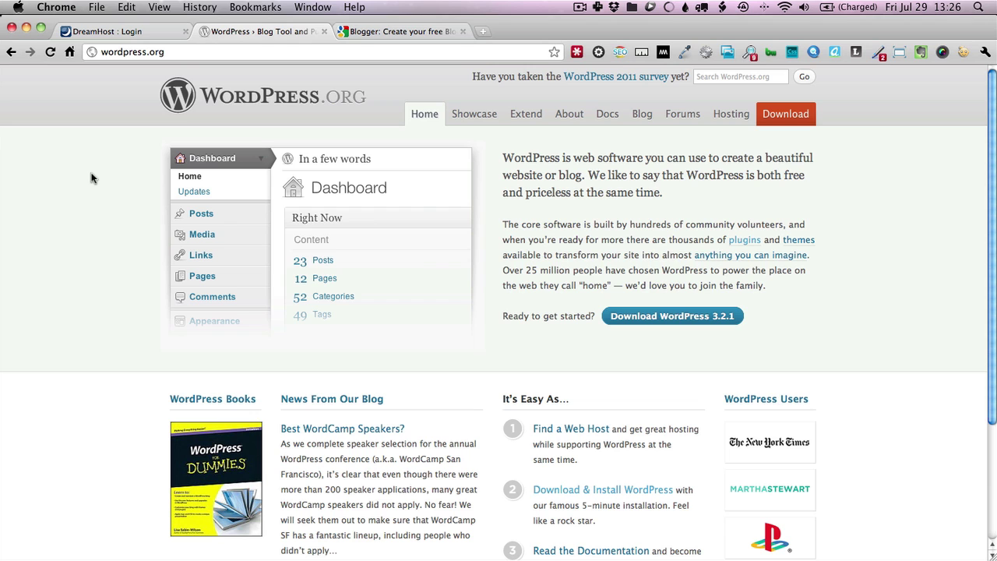
Glance at Transmit, then return to Chrome's DreamHost : Login tab
key(super+Tab)
key(super+Tab)
key(super+Tab)
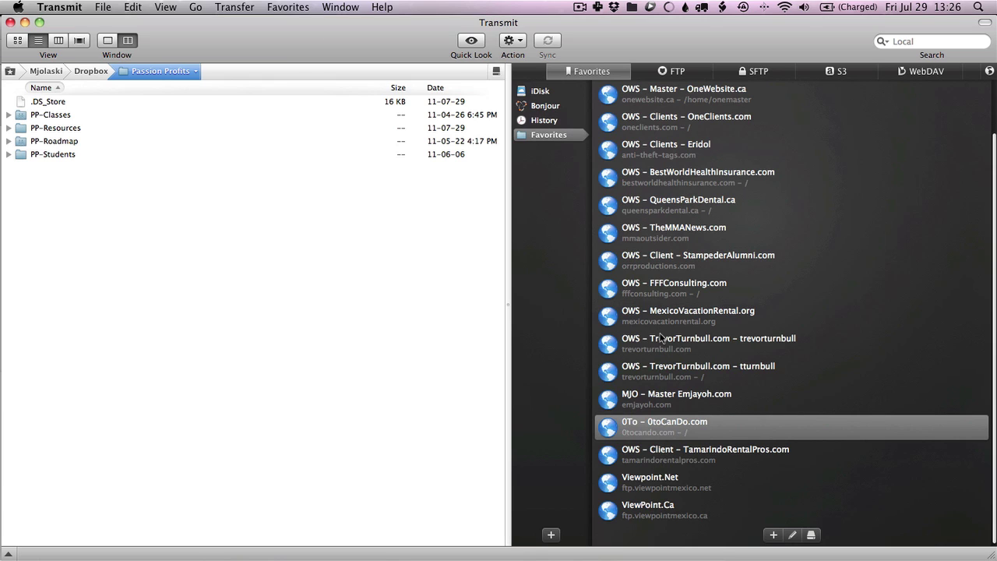
key(super+Tab)
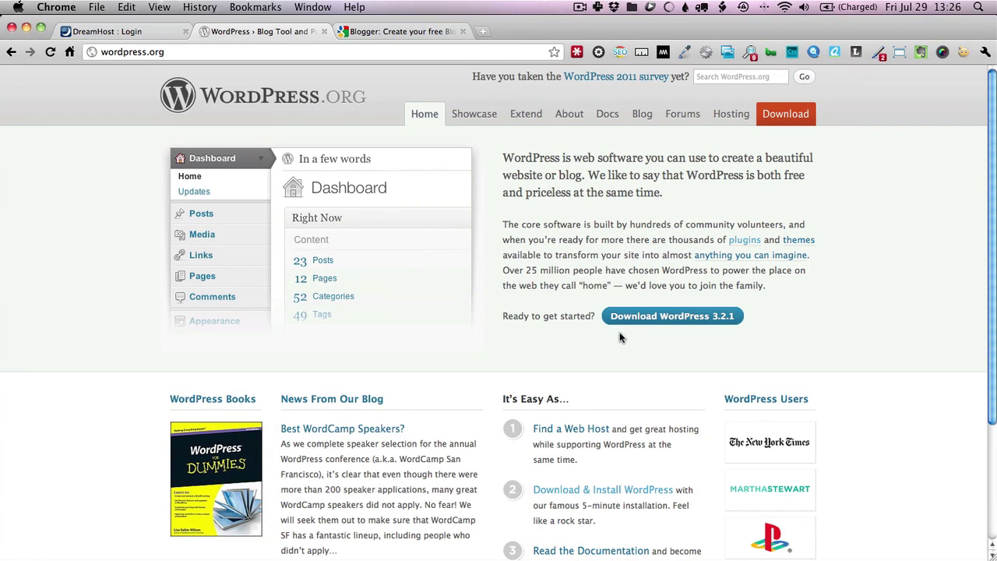
click(117, 31)
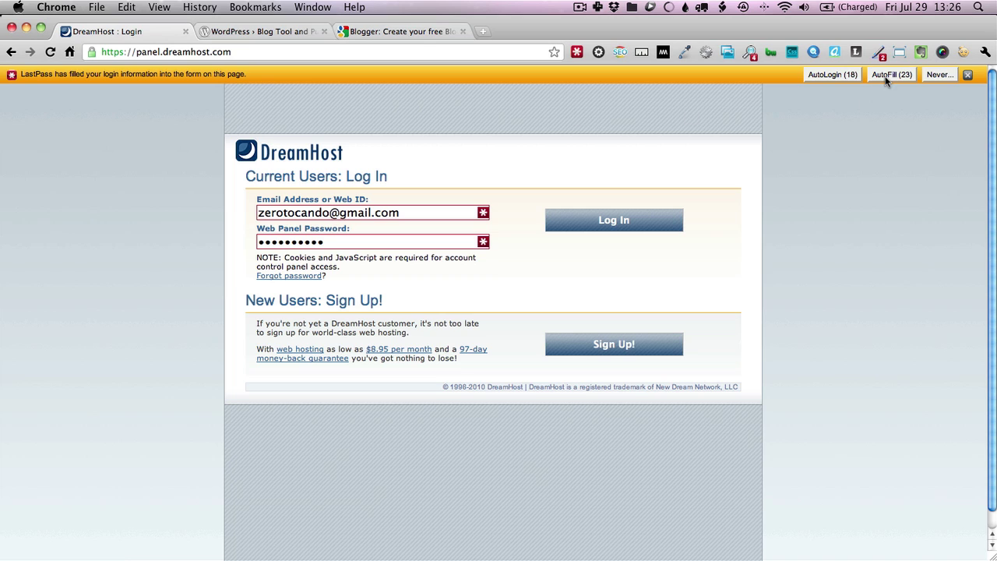
Autofill the saved 0toCanDo.com login with LastPass and log in to DreamHost
click(886, 78)
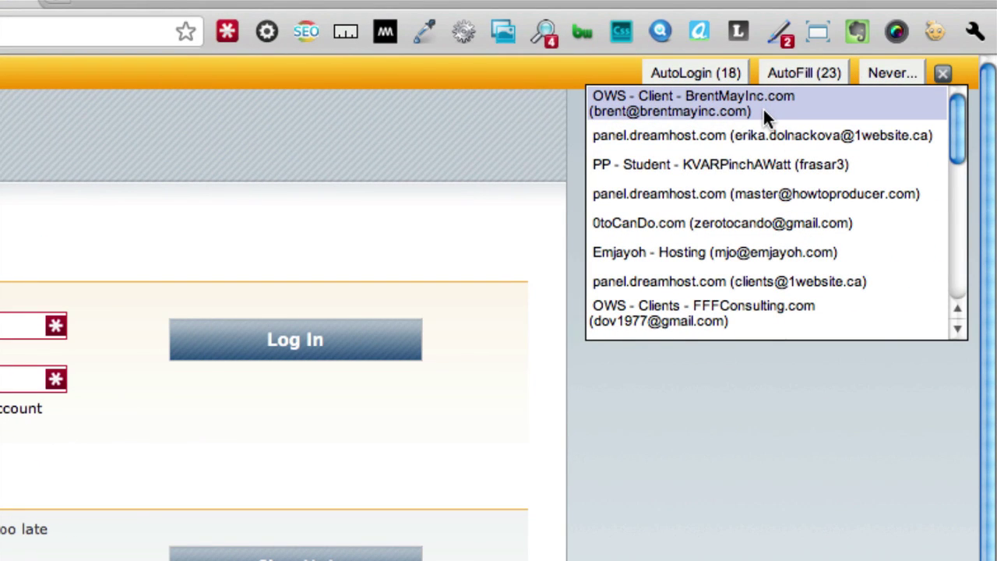
click(767, 222)
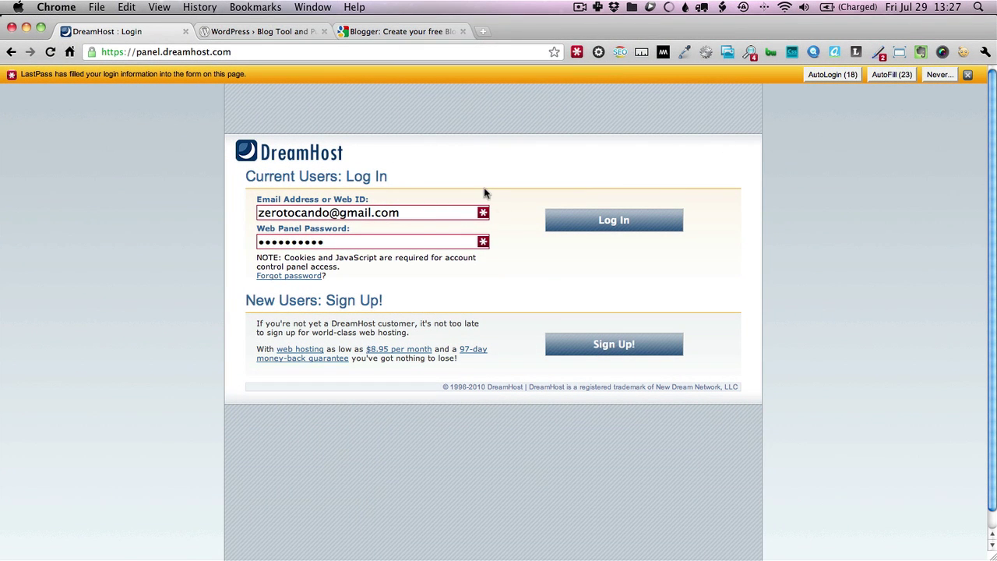
click(614, 221)
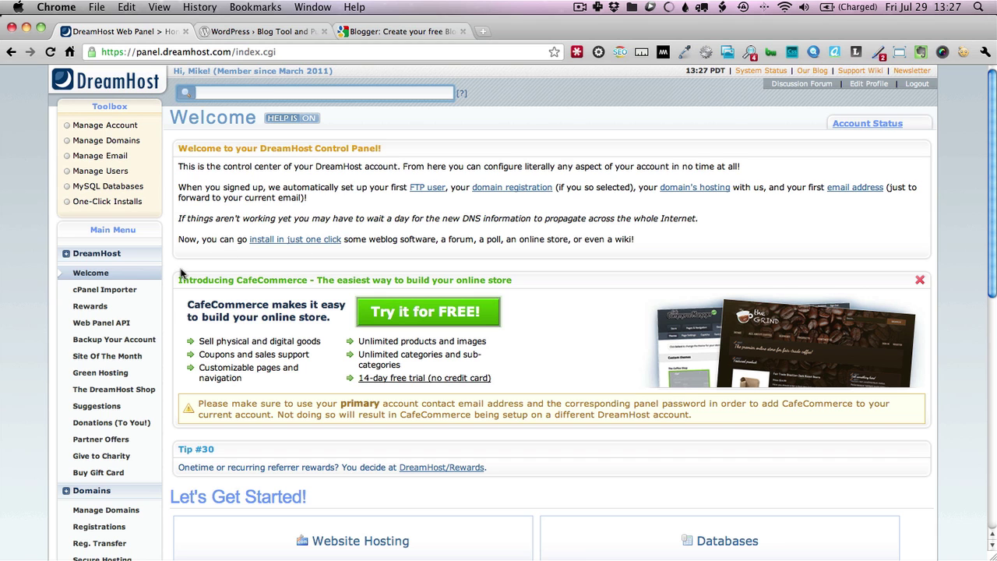
Expand Goodies in the Main Menu sidebar and go to One-Click Installs
scroll(31, 280, down, 8)
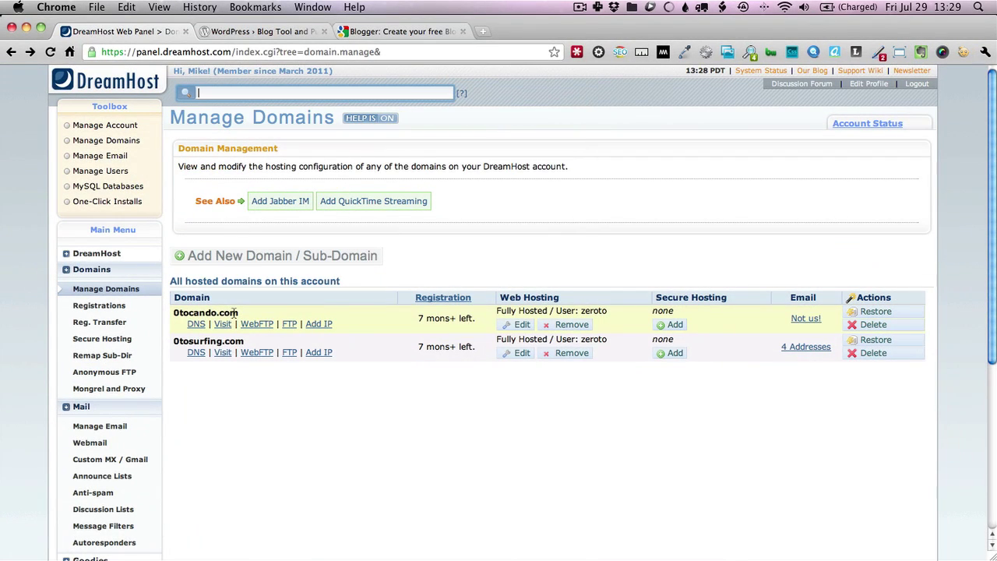
scroll(206, 449, down, 10)
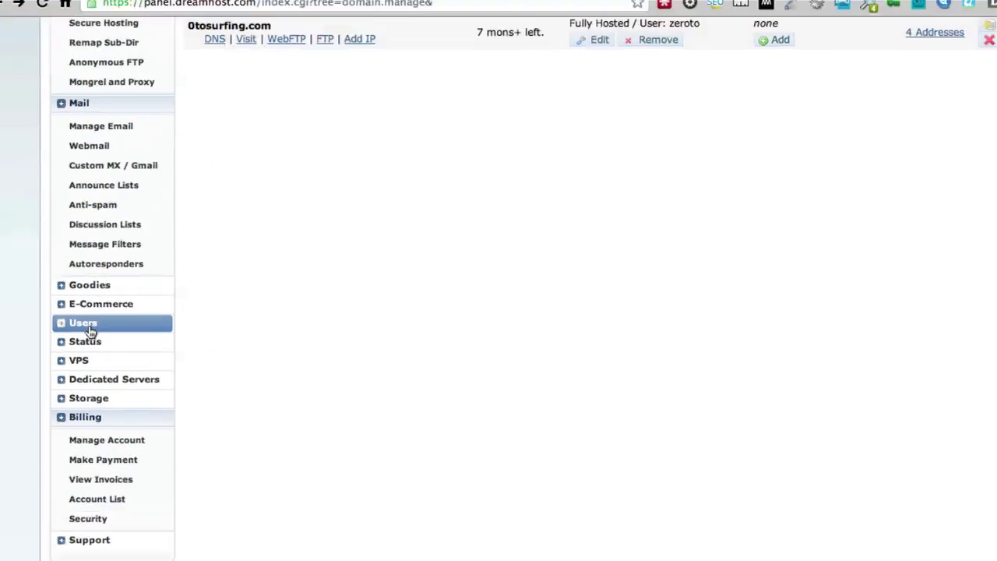
click(78, 265)
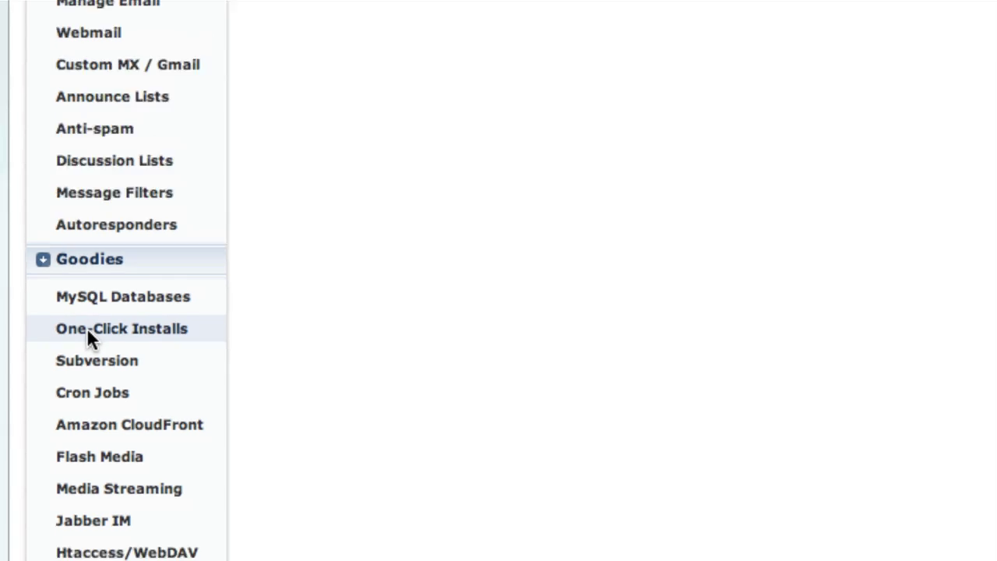
click(87, 327)
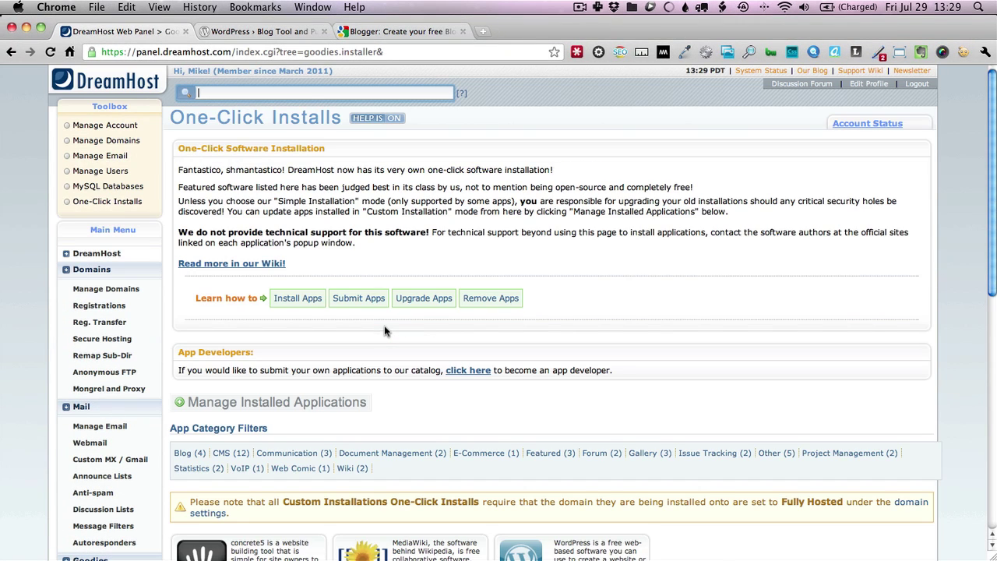
Find the WordPress tile among the apps and open its 3.2.1 One-Click Installer
scroll(384, 331, down, 10)
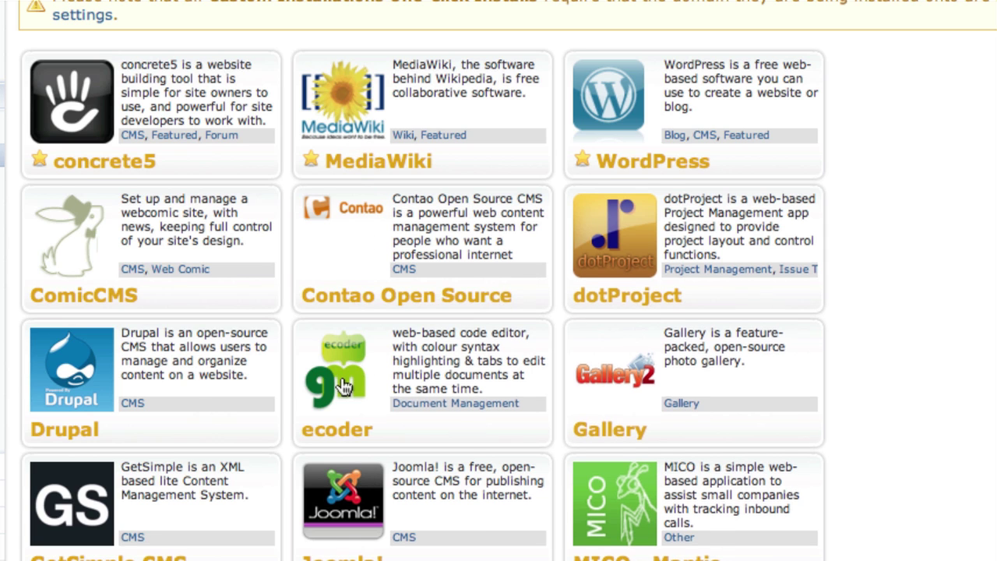
scroll(345, 387, down, 3)
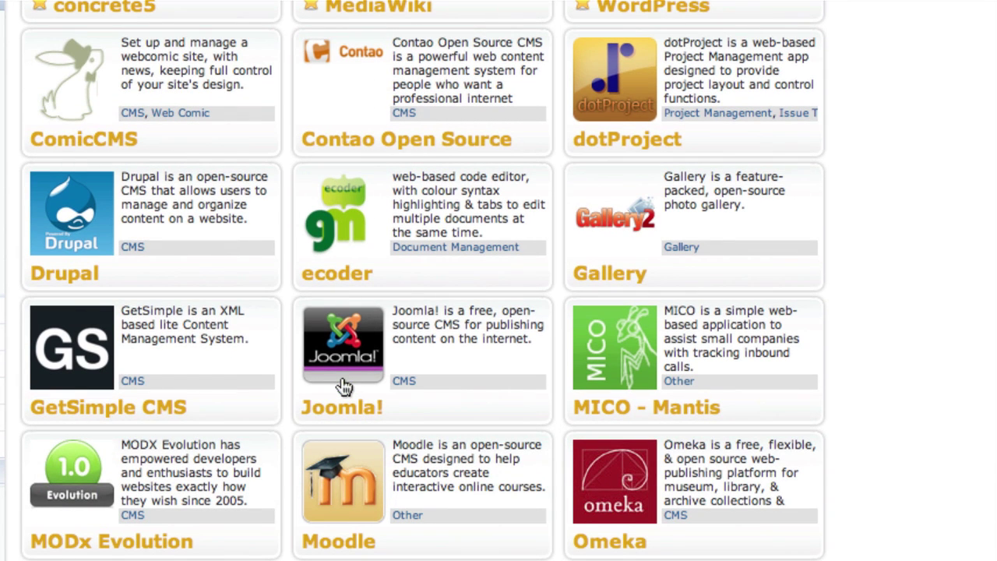
scroll(404, 286, up, 10)
scroll(407, 296, down, 5)
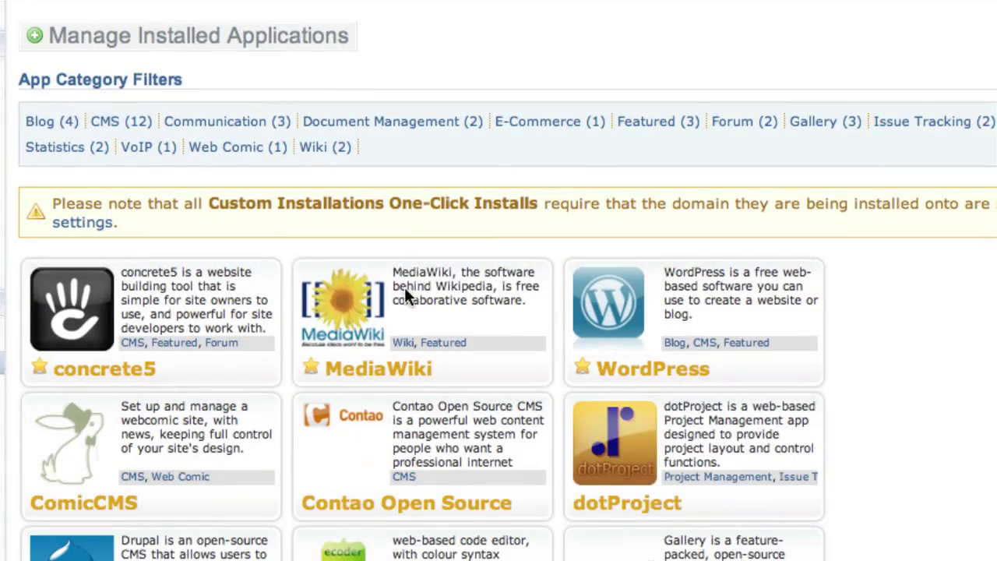
click(637, 311)
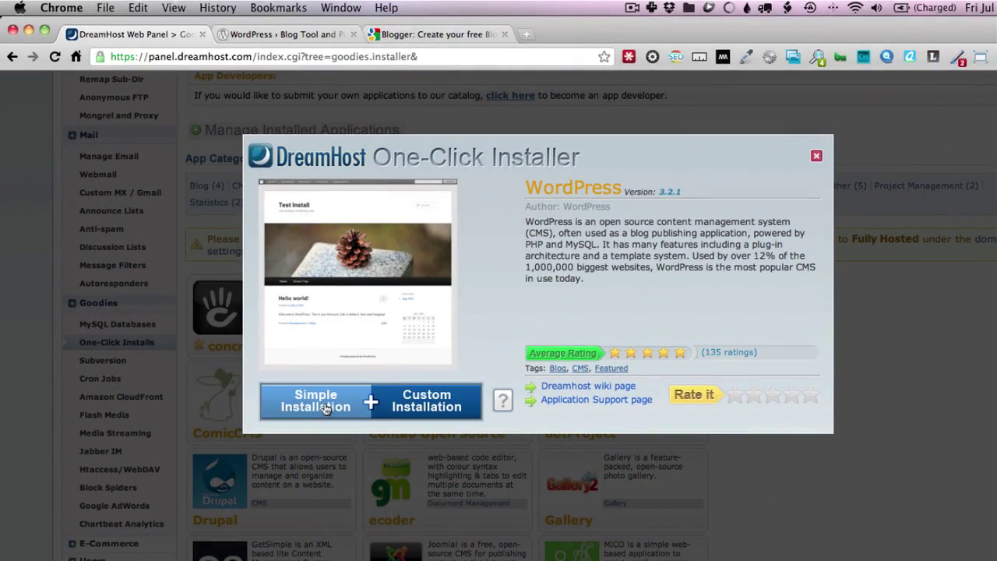
click(325, 409)
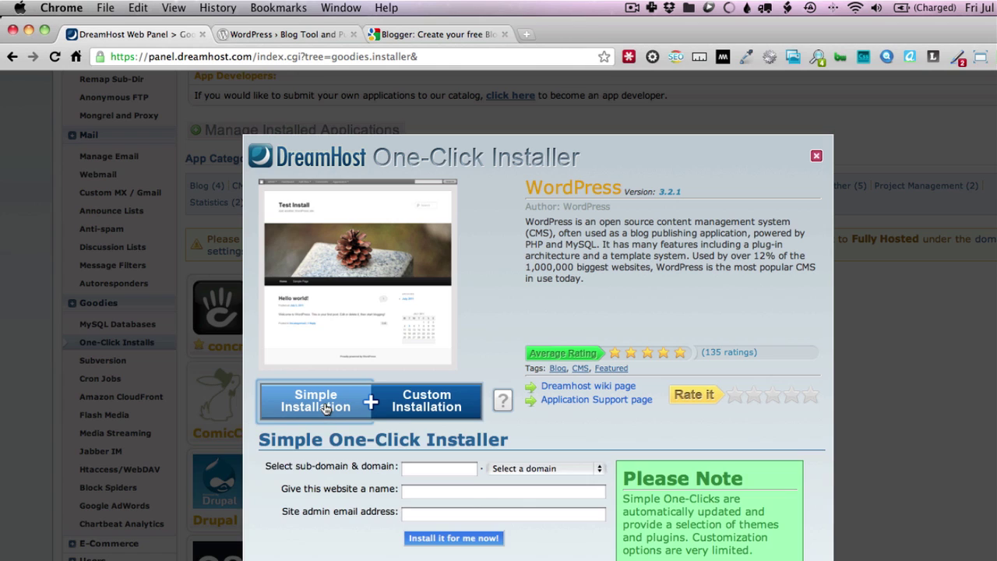
click(441, 405)
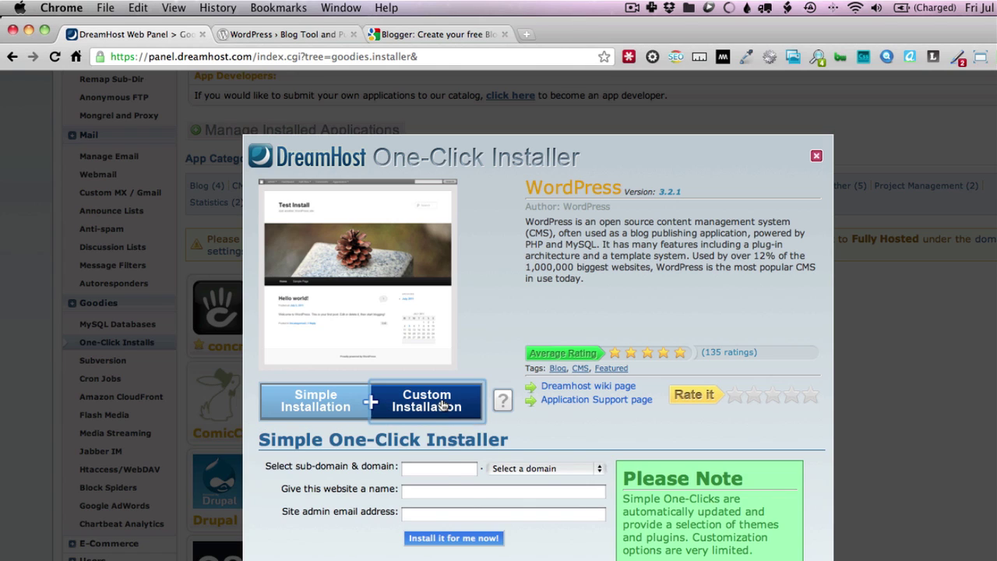
click(332, 406)
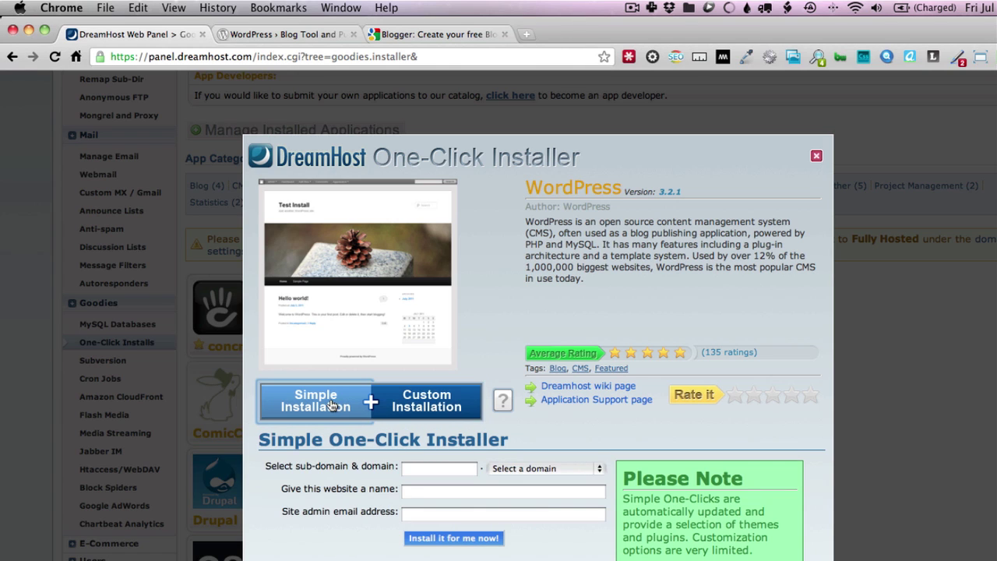
click(429, 470)
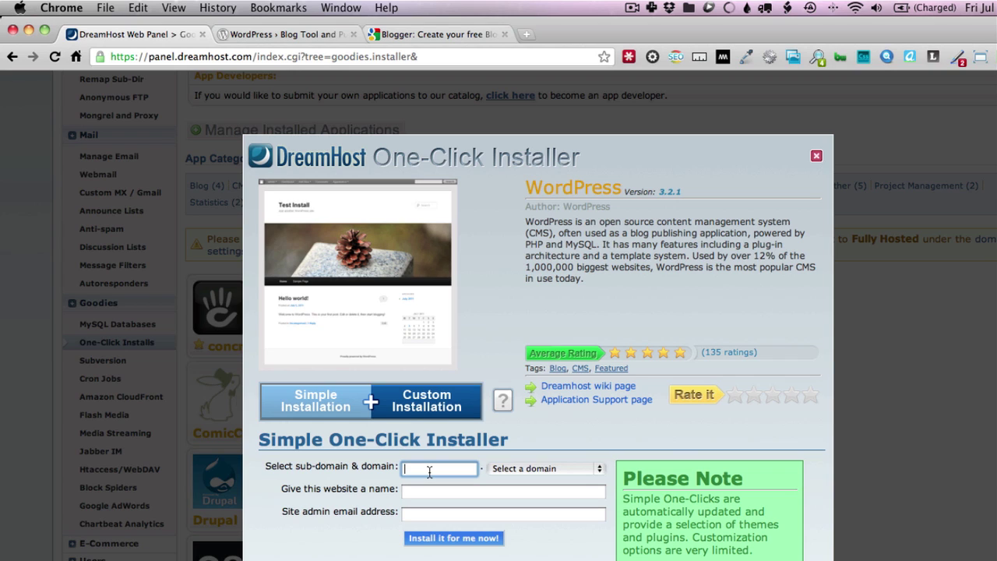
click(427, 406)
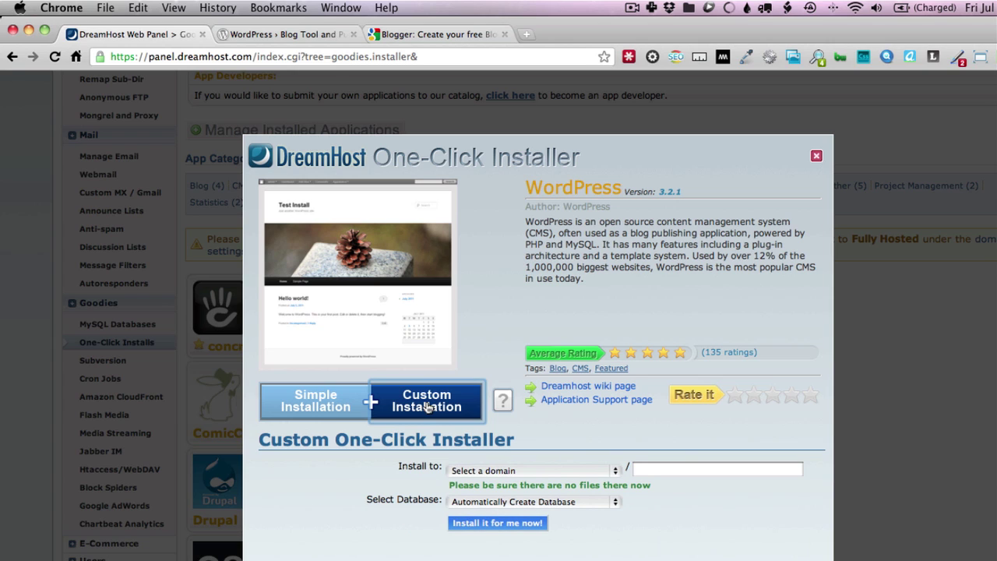
click(535, 471)
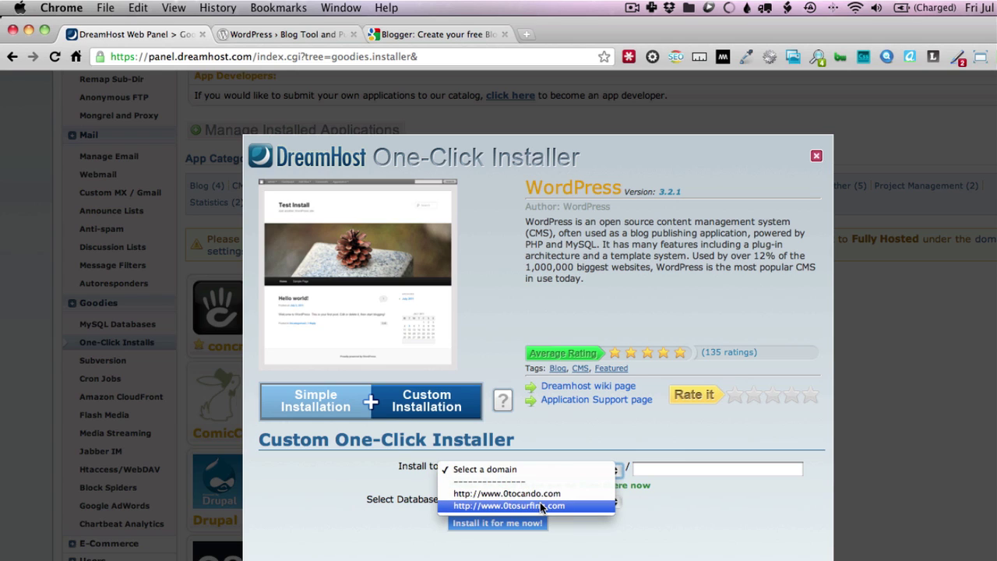
click(543, 506)
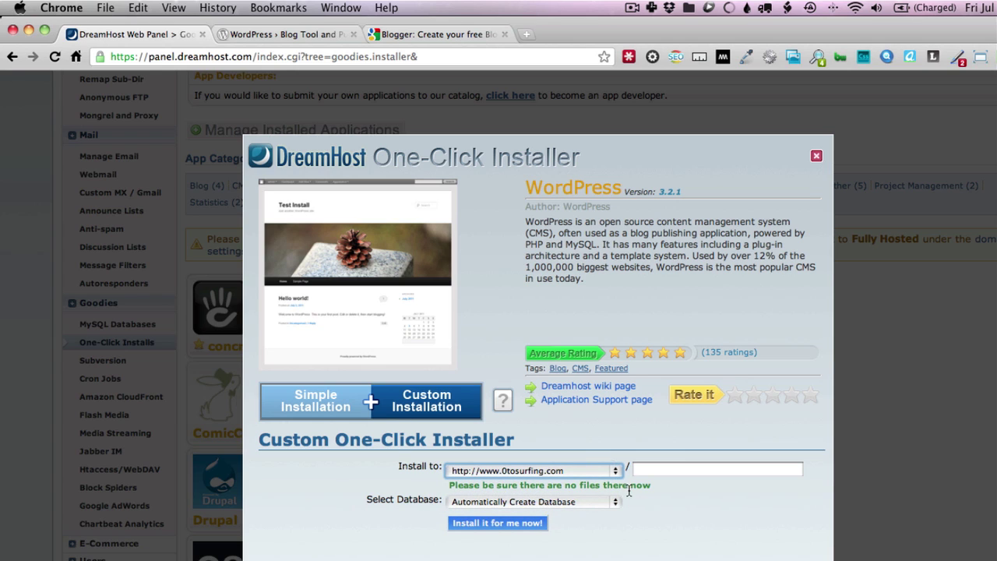
click(574, 503)
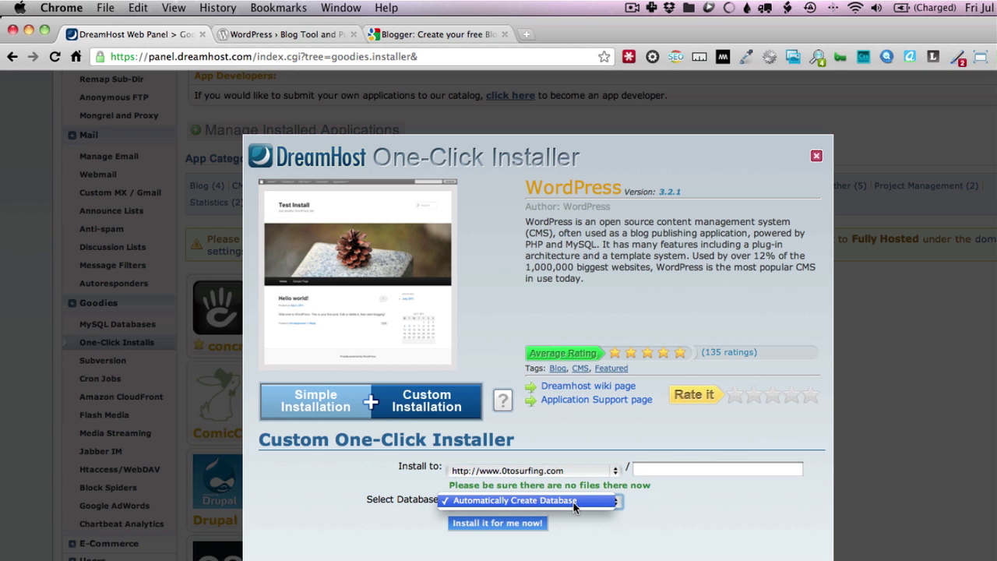
click(574, 504)
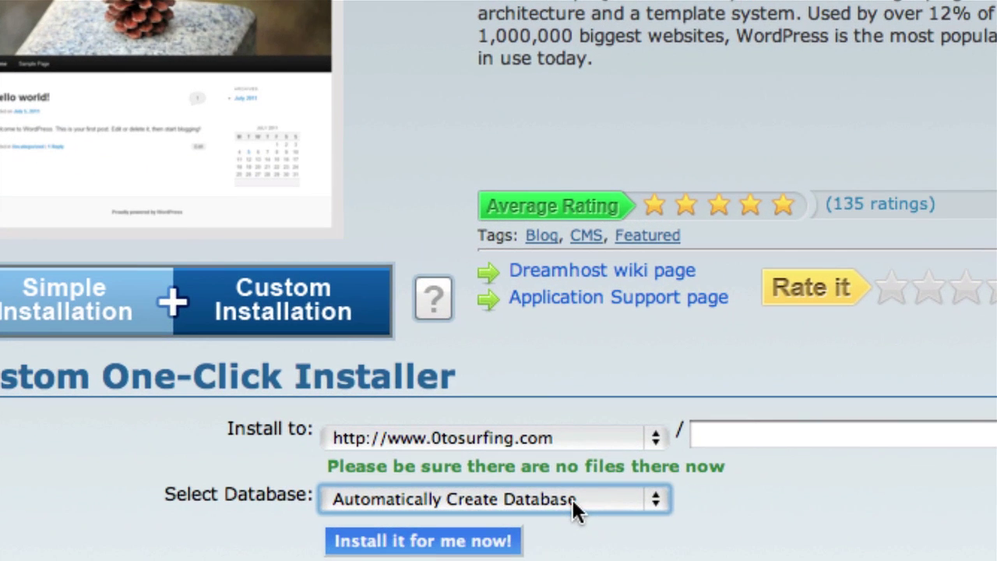
click(452, 550)
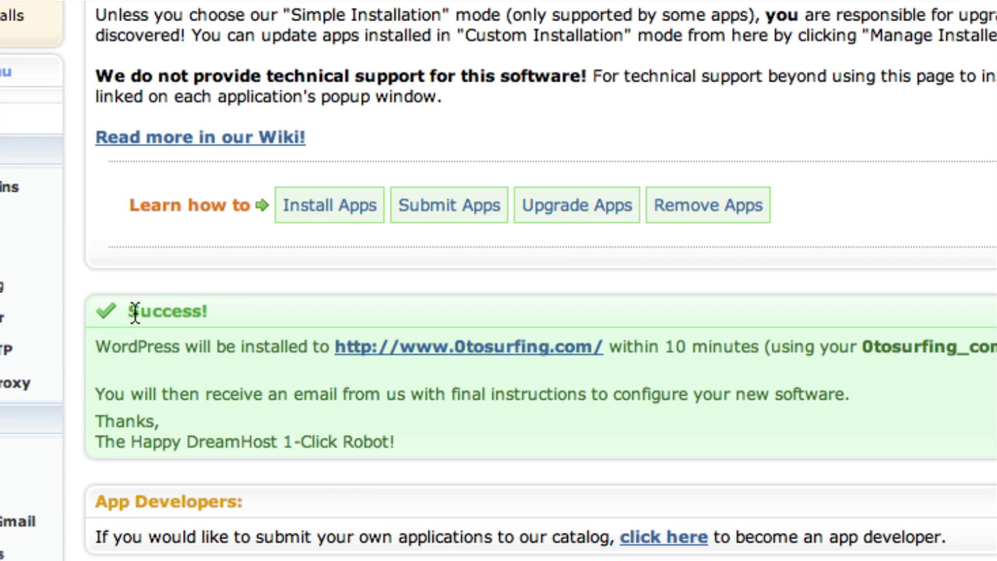
Review the Success notice and its 10-minute install wait, then open a new tab
drag(131, 311, 217, 312)
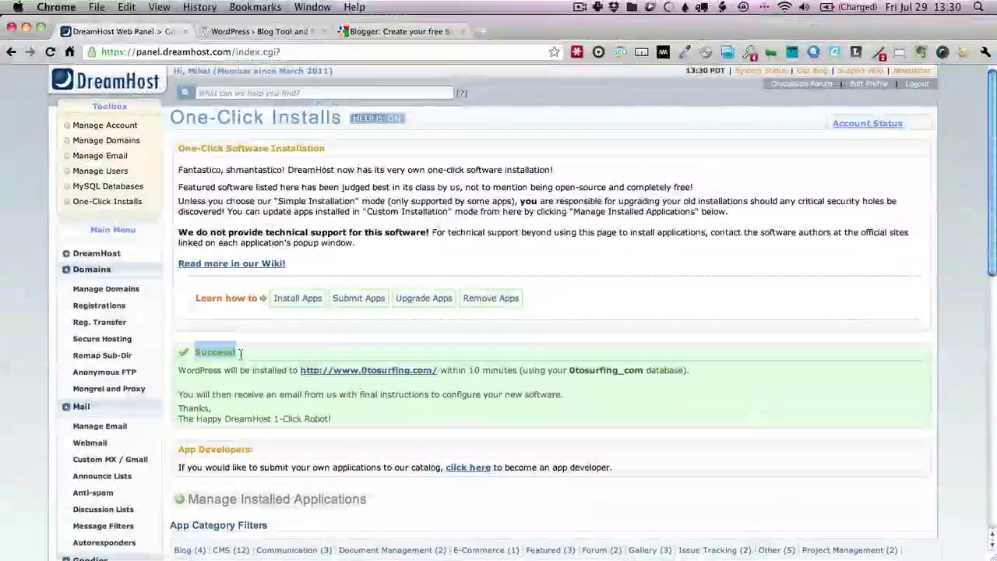
double_click(483, 372)
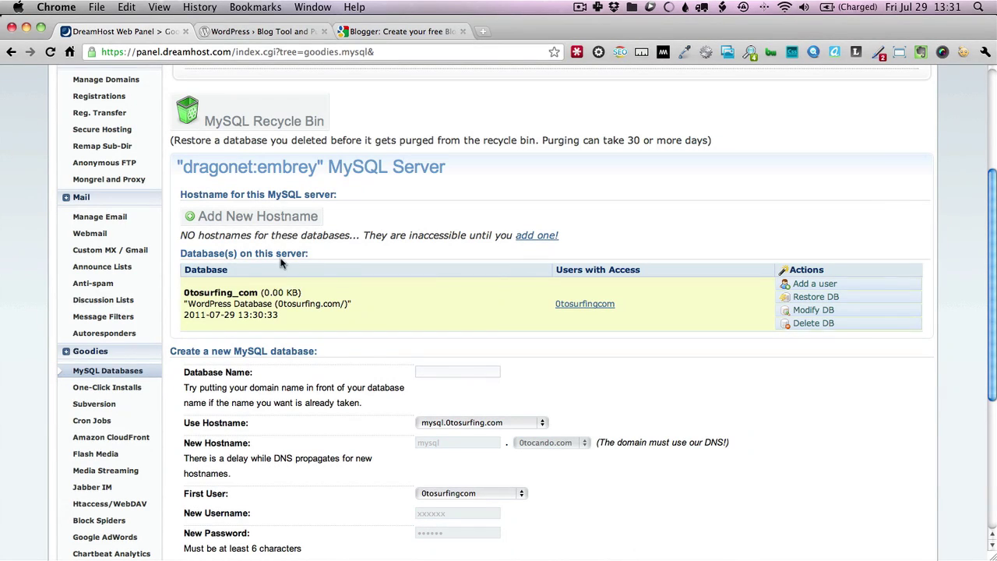
scroll(168, 119, up, 3)
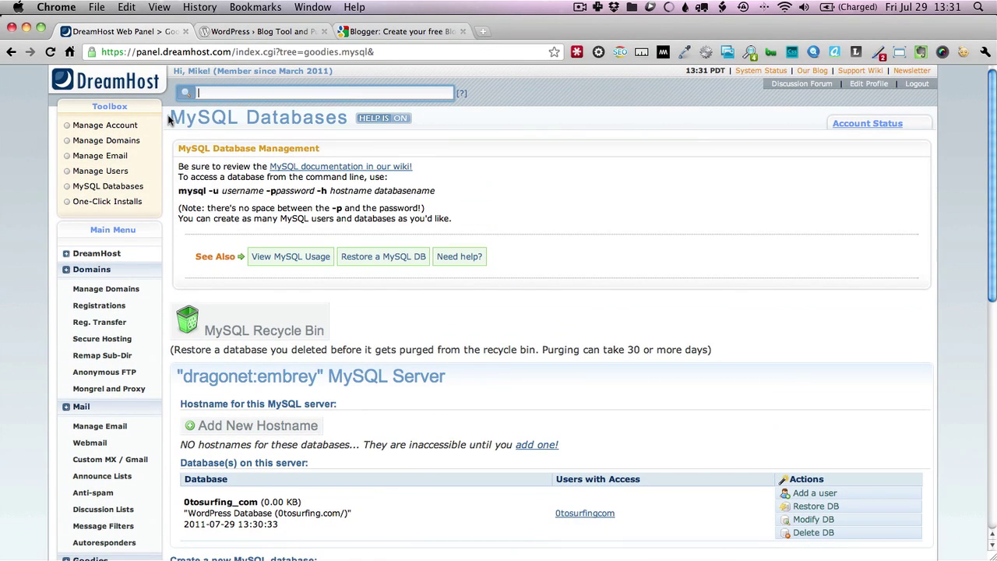
key(super+t)
Load 0tosurfing.com to reach the WordPress installation page
text(0tosurfing.com)
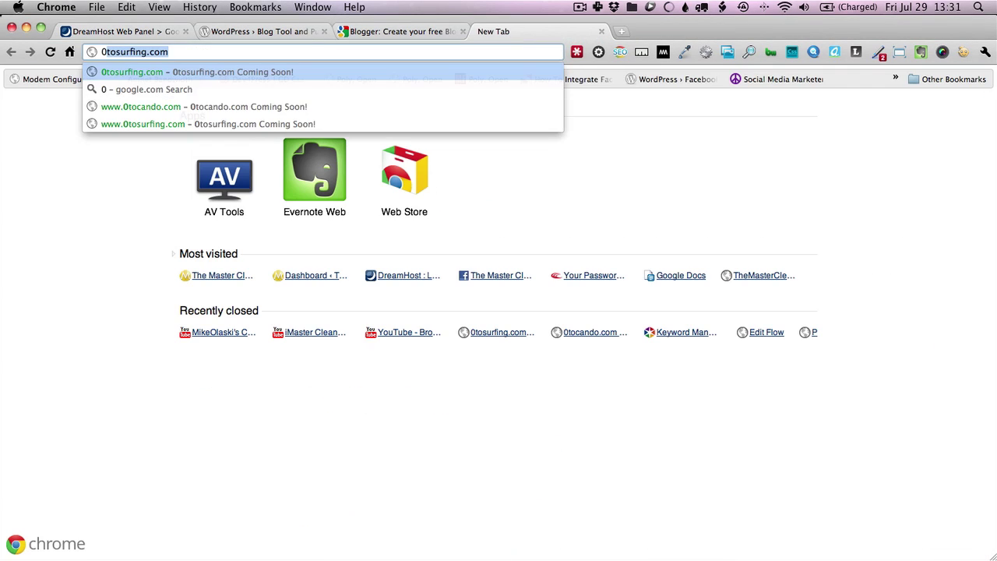
key(Return)
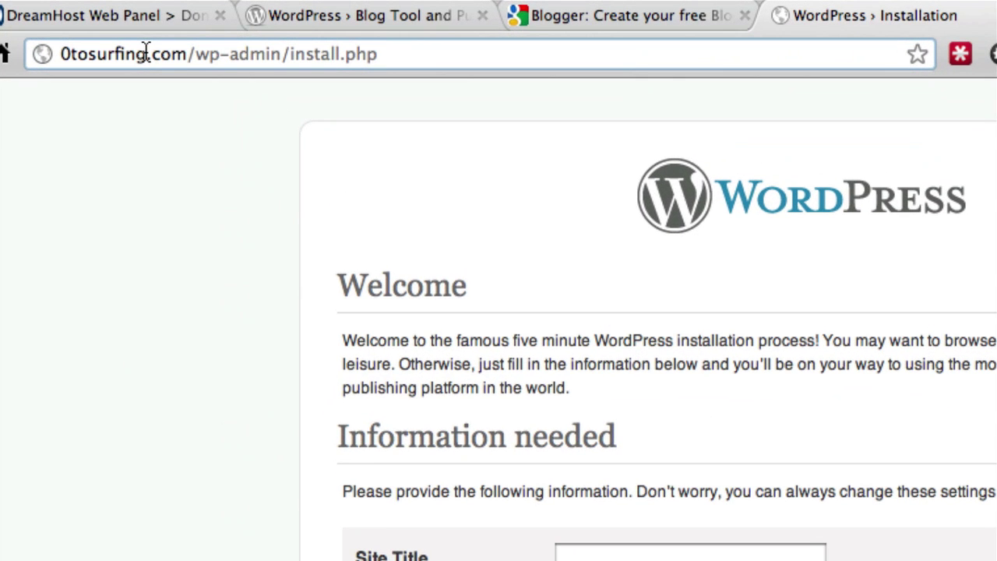
drag(59, 53, 384, 62)
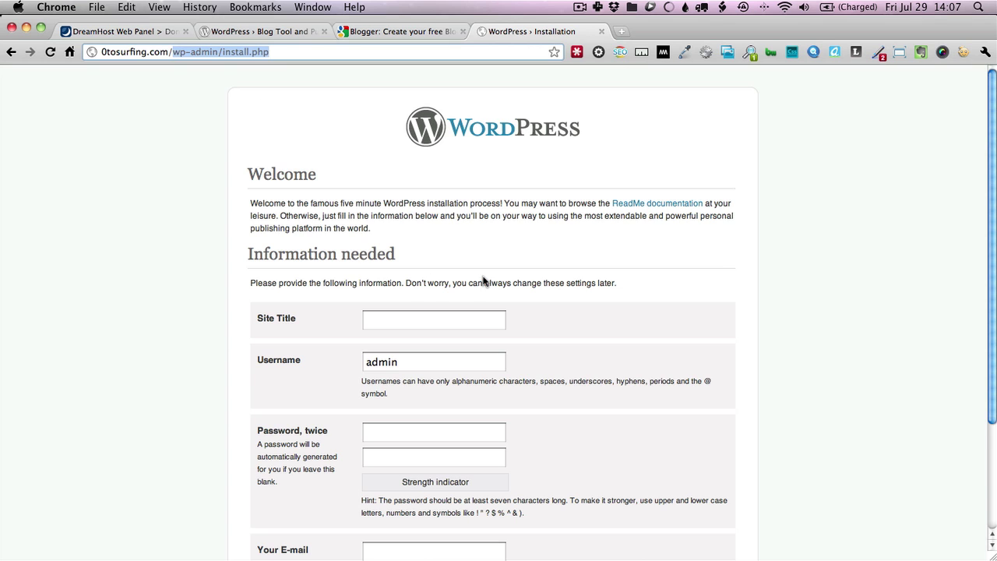
scroll(483, 282, down, 5)
scroll(483, 282, up, 5)
scroll(483, 282, down, 4)
scroll(483, 282, up, 4)
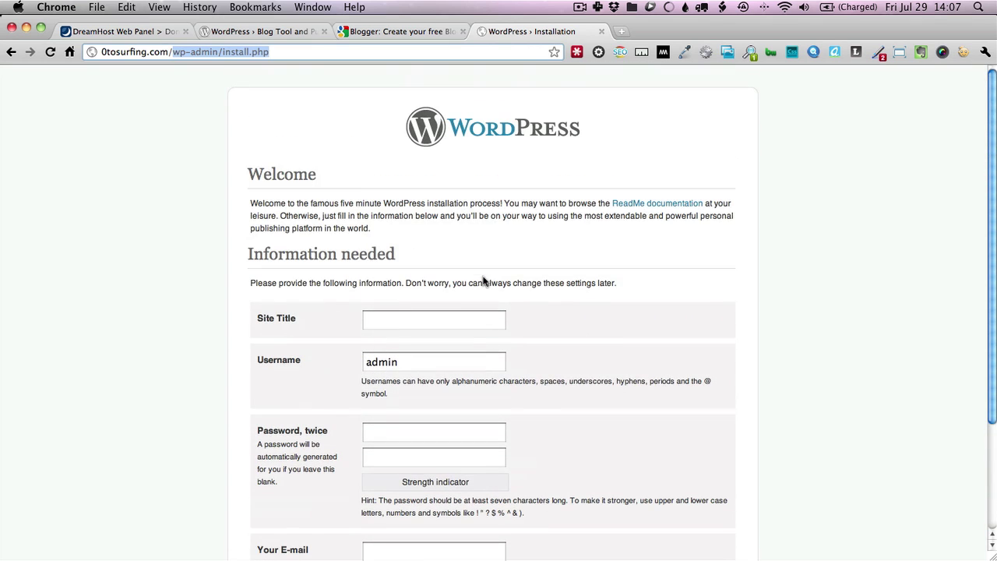
Enter Site Title '0 to Surfing' and Username 'admin'
click(424, 326)
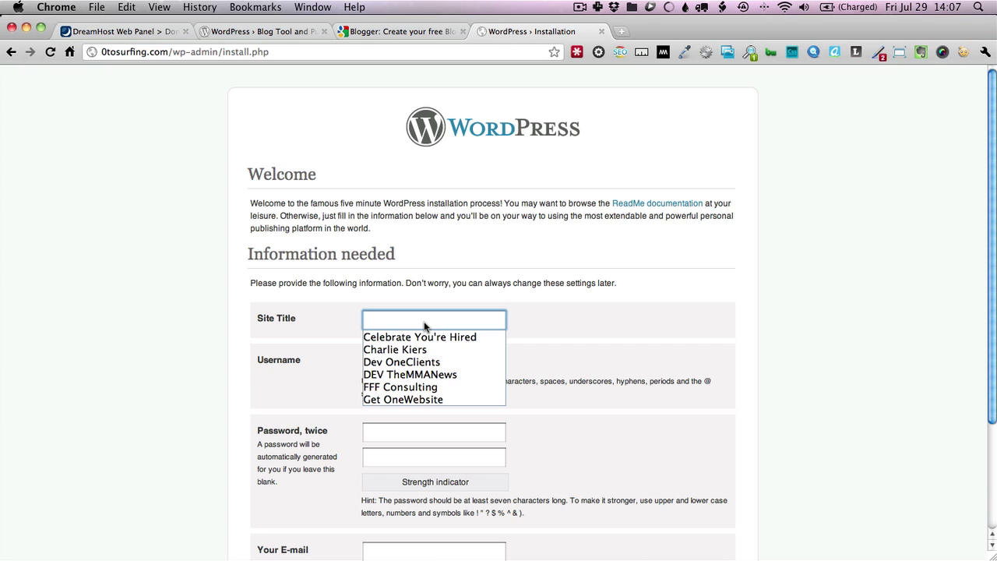
text(0)
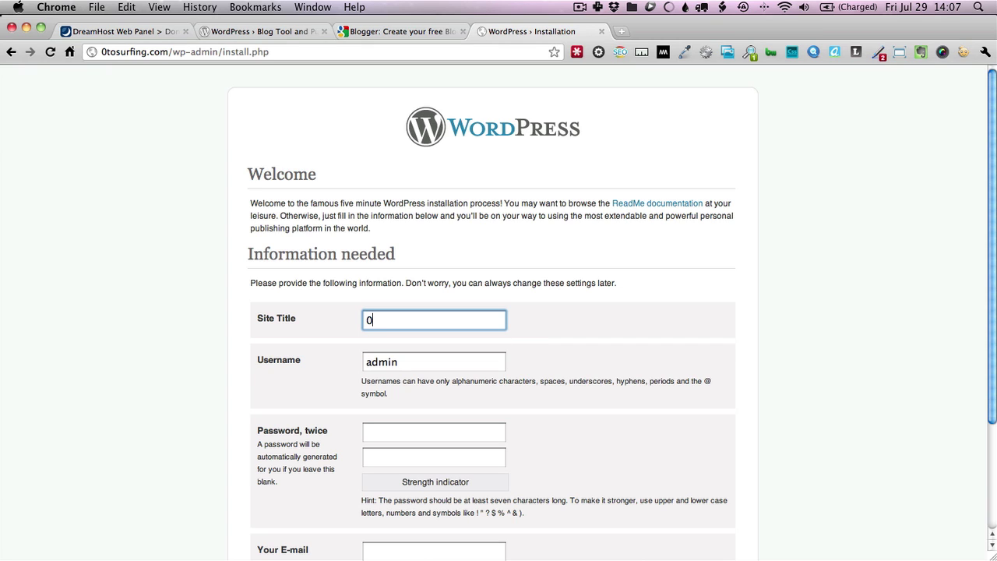
text( to Surfing)
key(Tab)
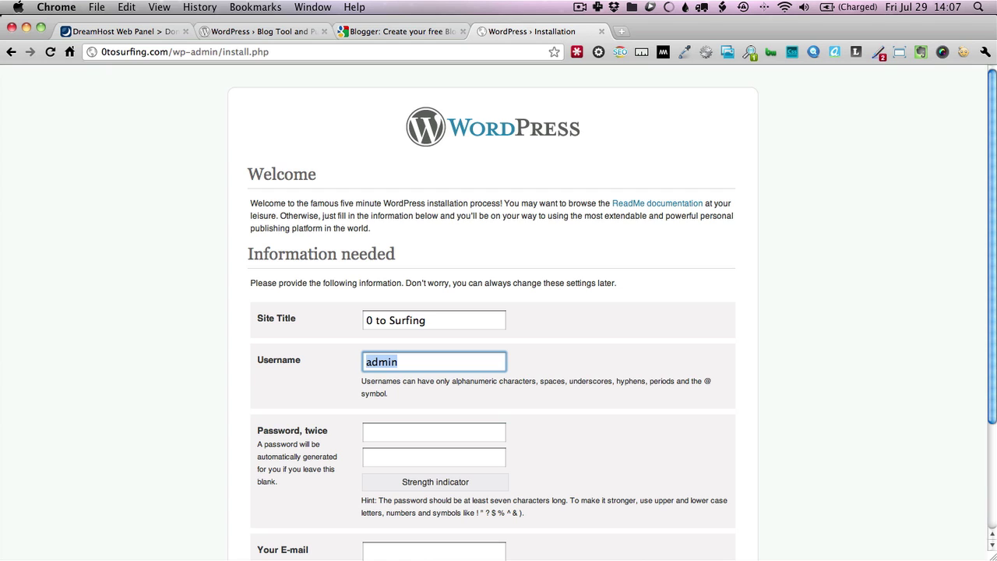
text(admin)
key(Tab)
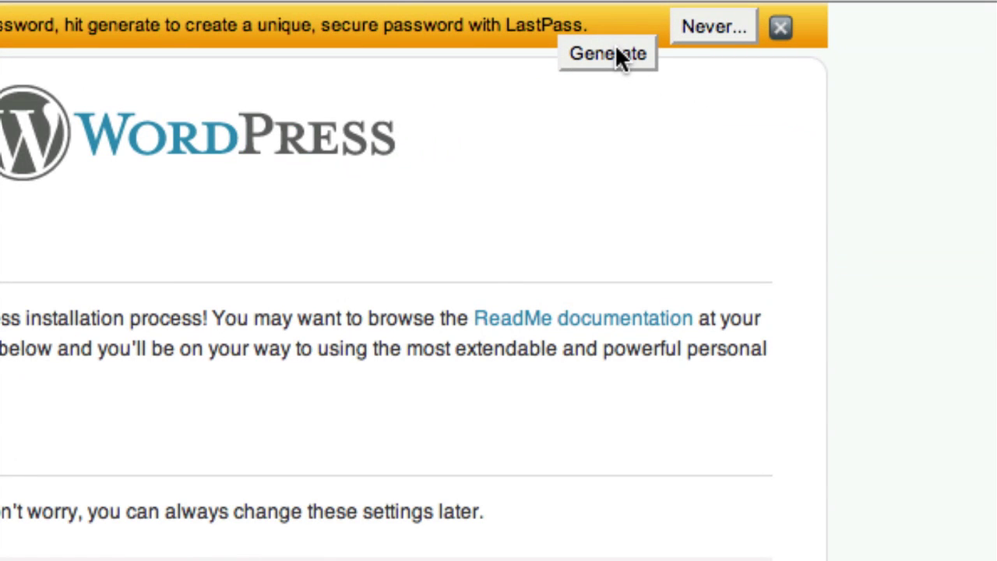
Generate a LastPass password and accept it into both WordPress password fields
click(615, 53)
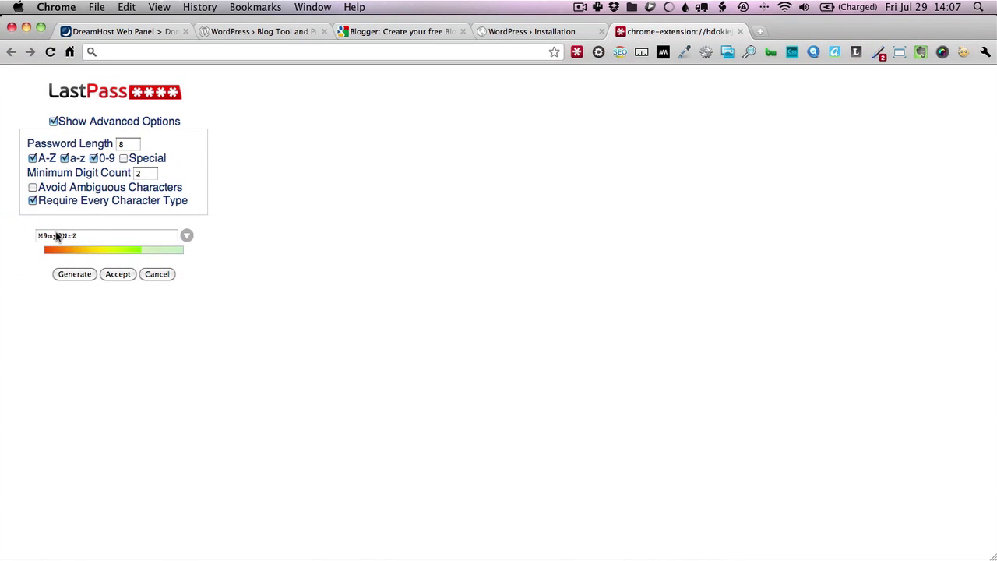
click(113, 272)
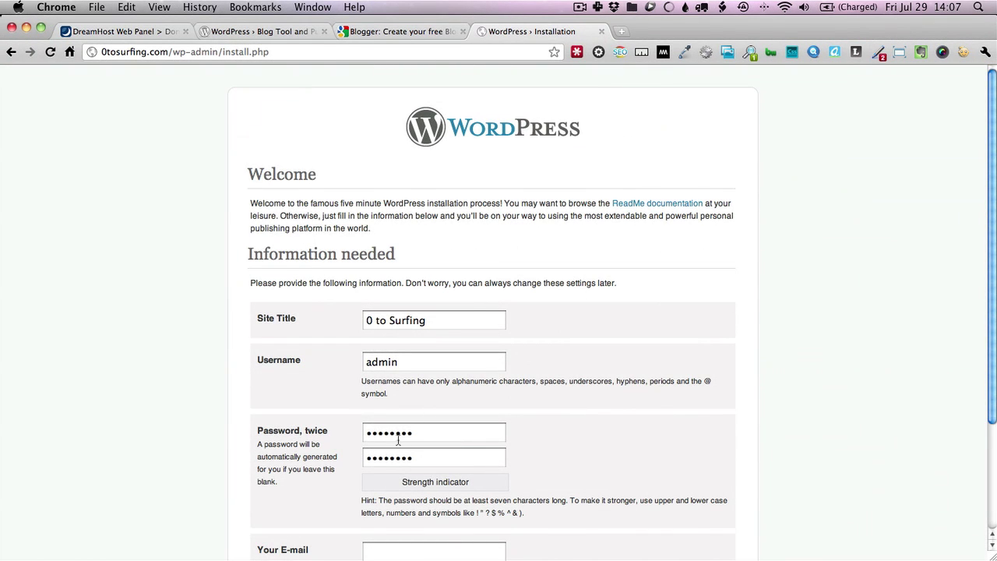
click(398, 440)
key(super+a)
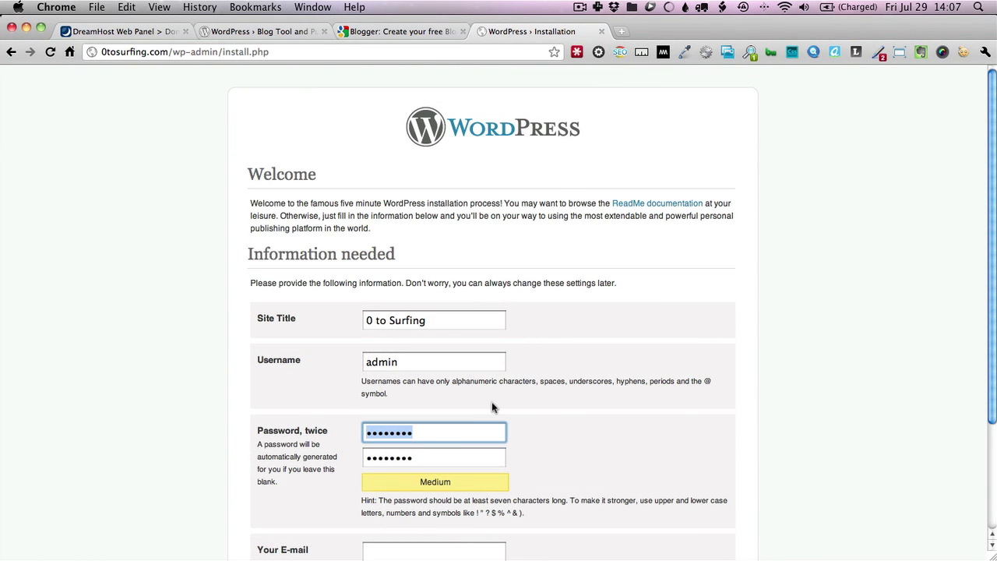
scroll(491, 406, down, 5)
click(447, 405)
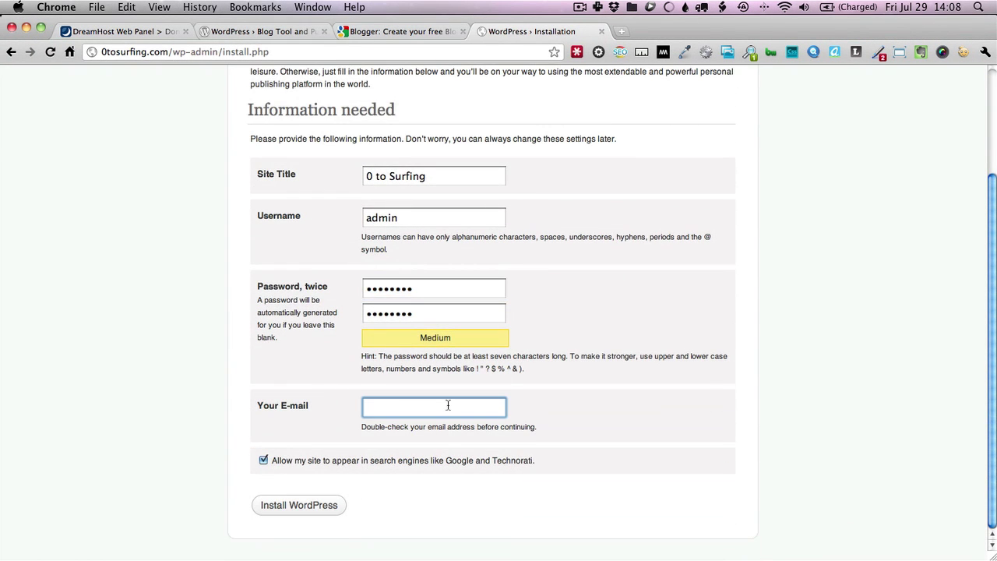
Fill in the administrator's e-mail address from the autofill suggestion
text(mjo)
key(Down)
key(Return)
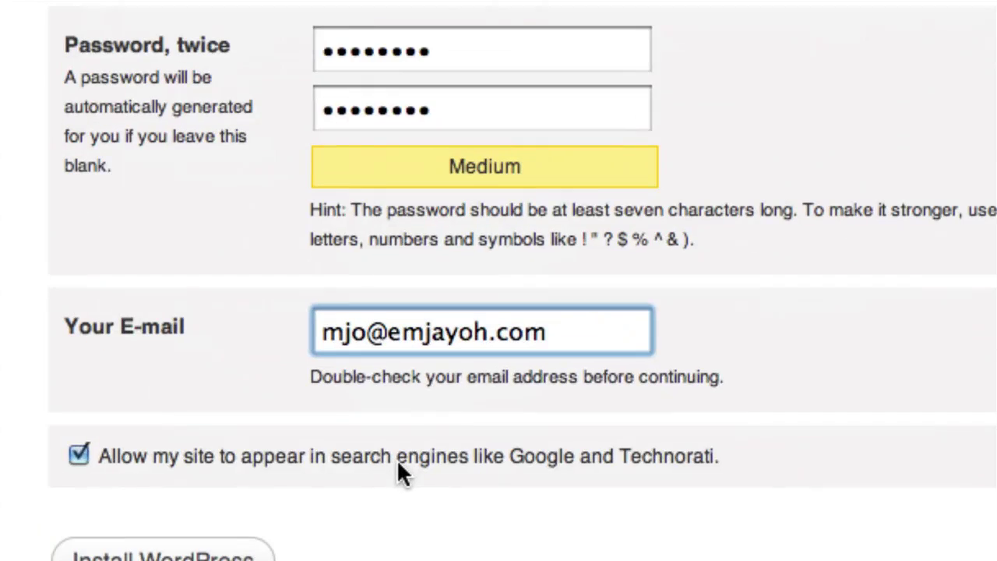
click(713, 458)
Keep search engines allowed and submit the WordPress installation
drag(405, 473, 101, 467)
double_click(102, 461)
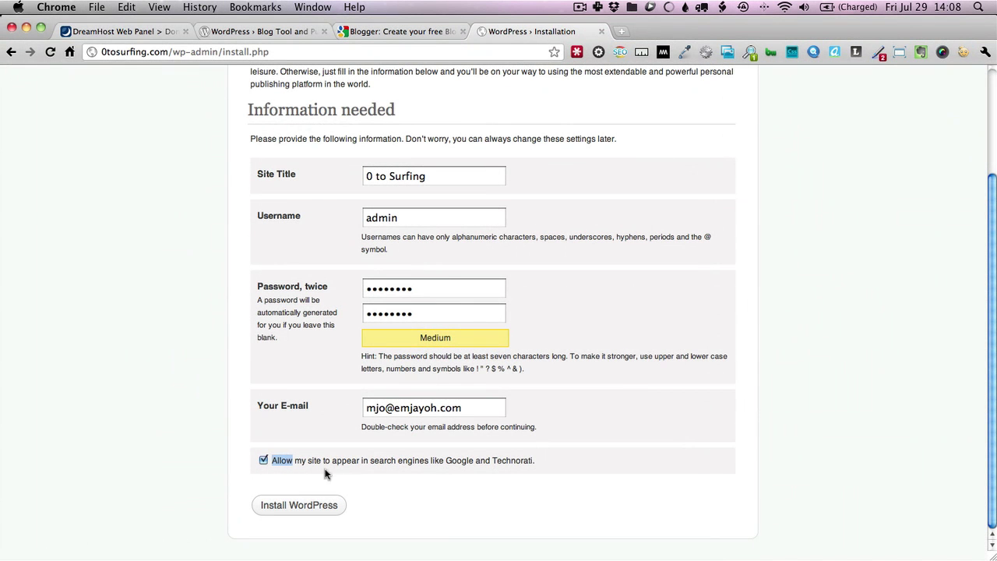
click(317, 509)
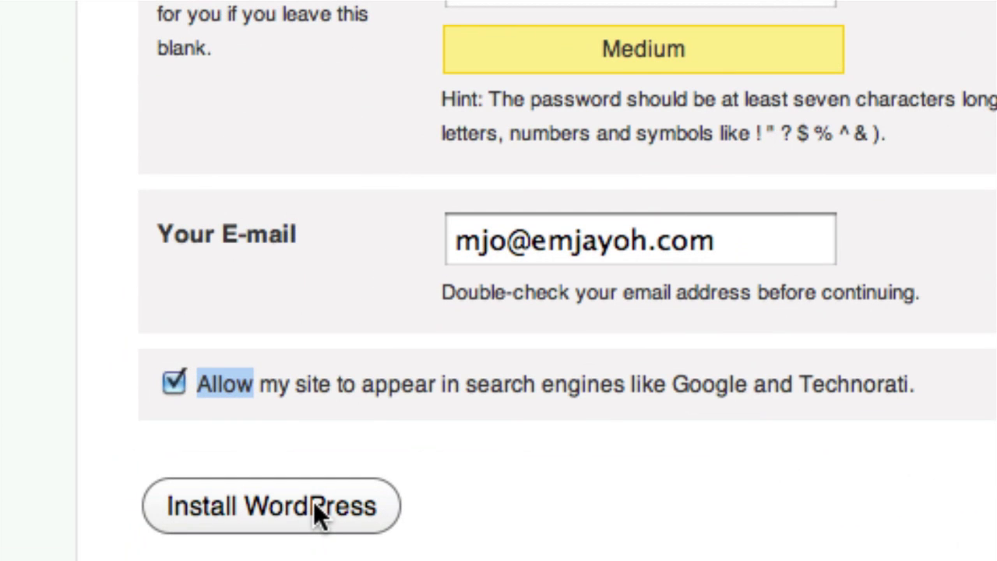
Confirm the WordPress installation and start saving the new admin login in LastPass
click(313, 500)
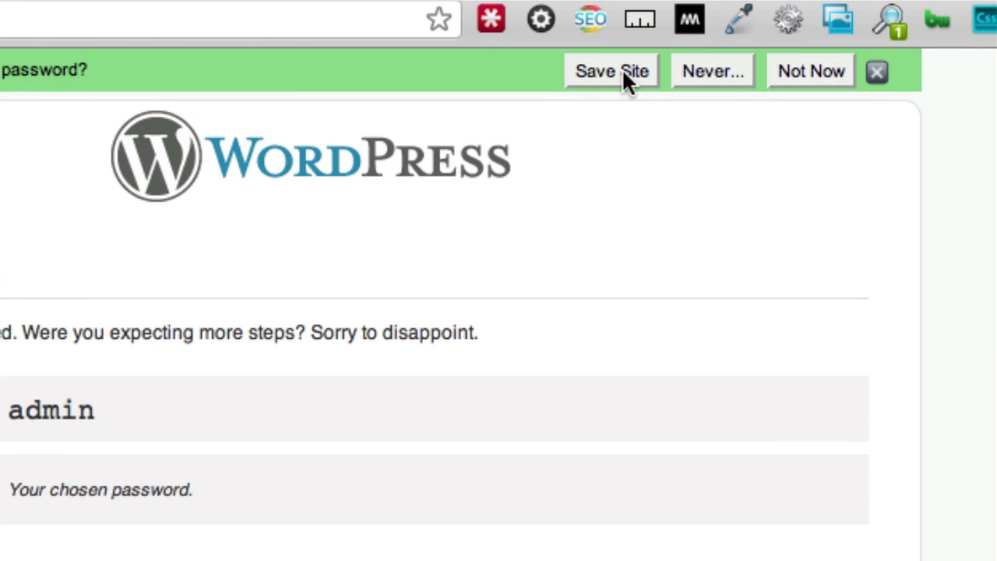
click(623, 70)
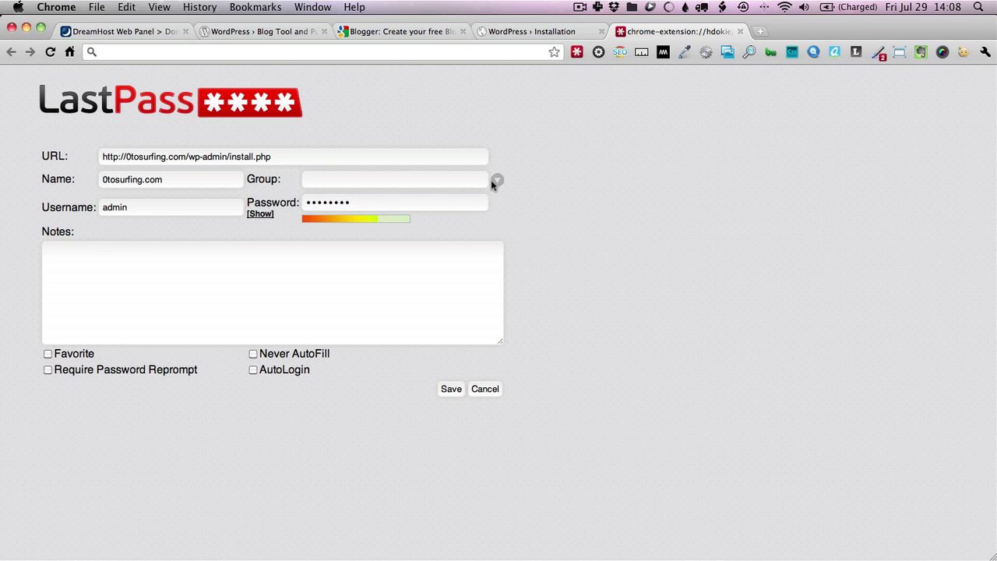
click(495, 180)
scroll(470, 224, down, 10)
scroll(470, 224, up, 3)
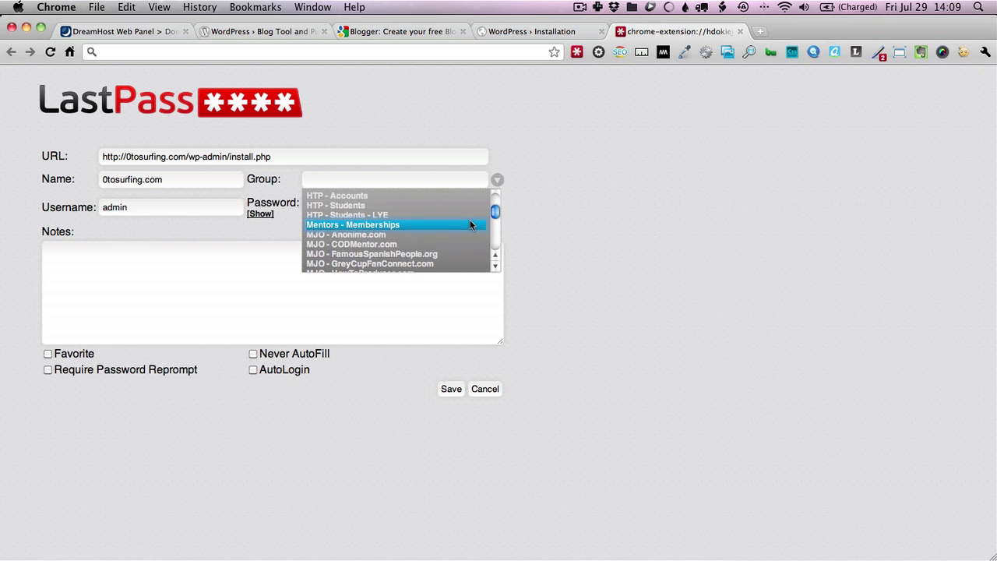
scroll(469, 225, down, 1)
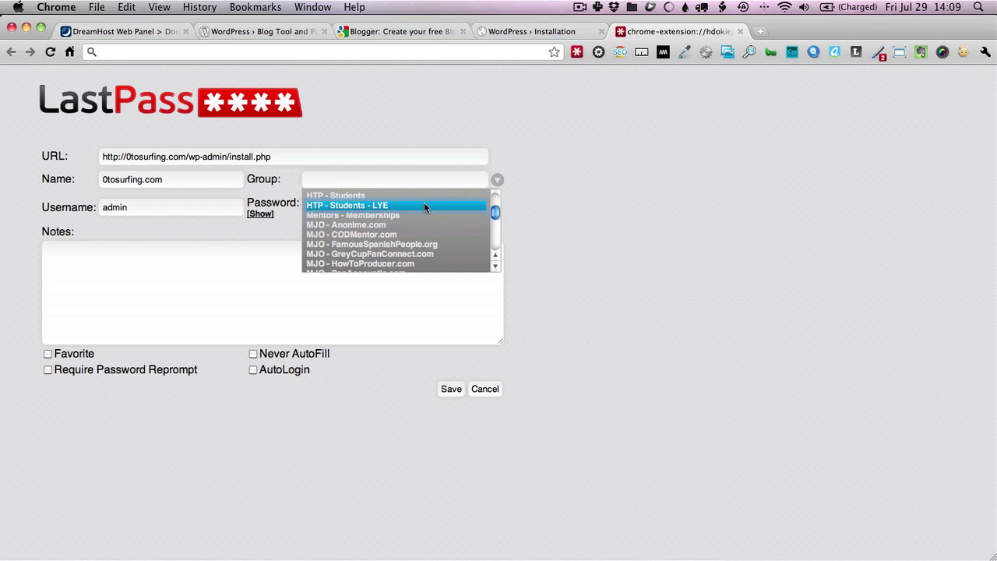
scroll(424, 202, up, 3)
File the login under group 'MJO 0toSurfing' and save the entry
click(413, 181)
text(M)
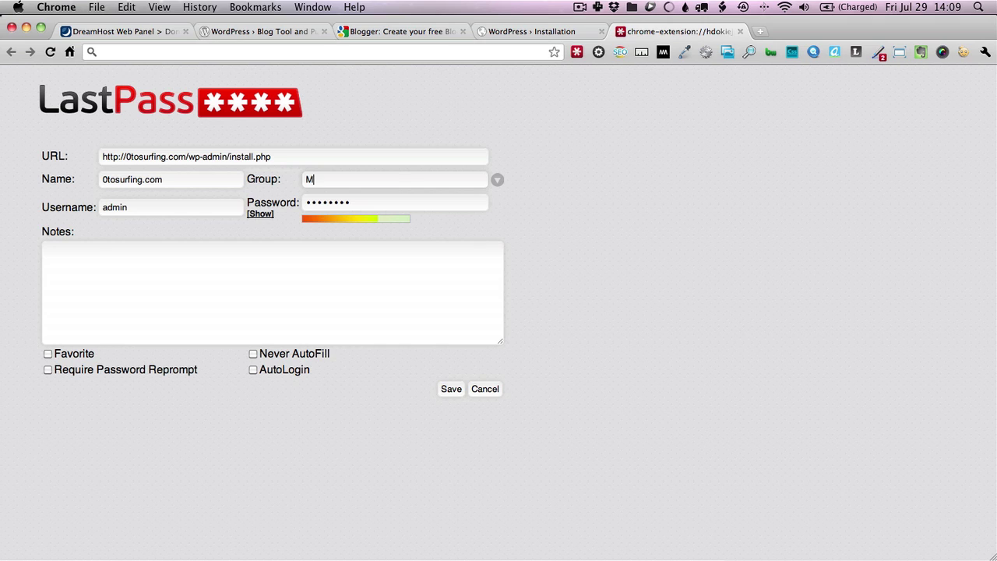
text(JO 0toCarib)
key(BackSpace)
key(BackSpace)
key(BackSpace)
key(BackSpace)
key(BackSpace)
text(Surfing)
click(451, 389)
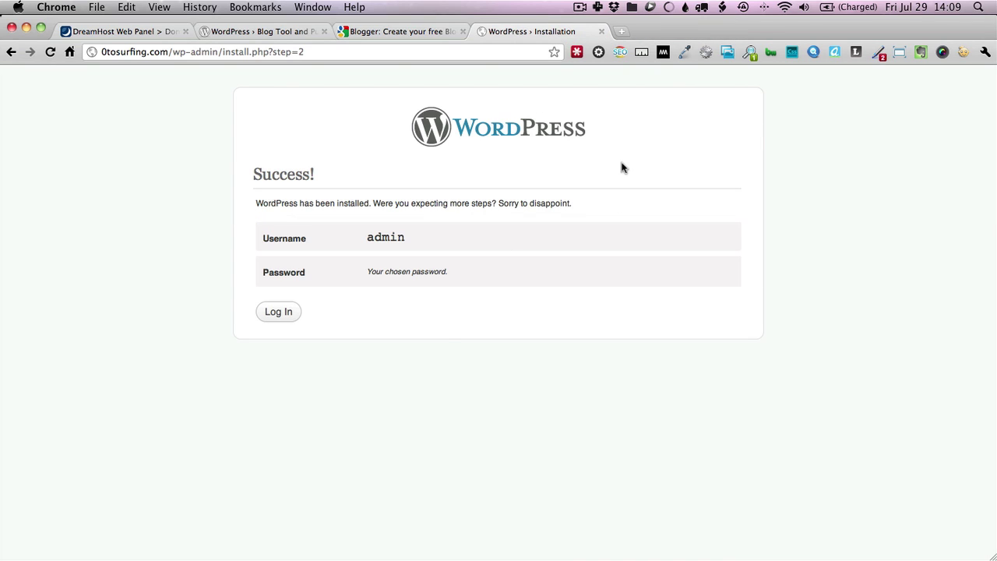
Log in to the 0tosurfing.com admin with LastPass-filled credentials and Remember Me ticked
click(283, 316)
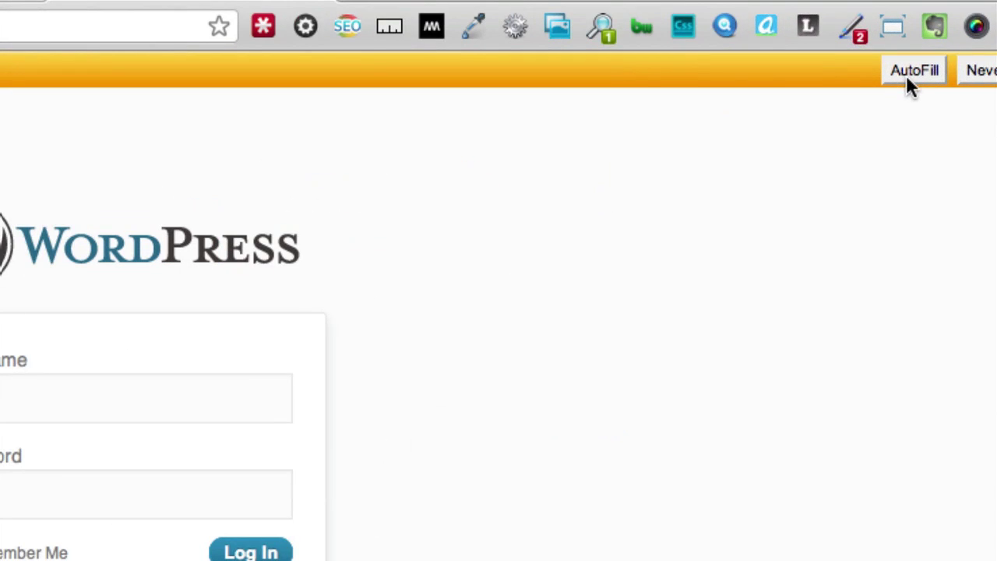
click(917, 70)
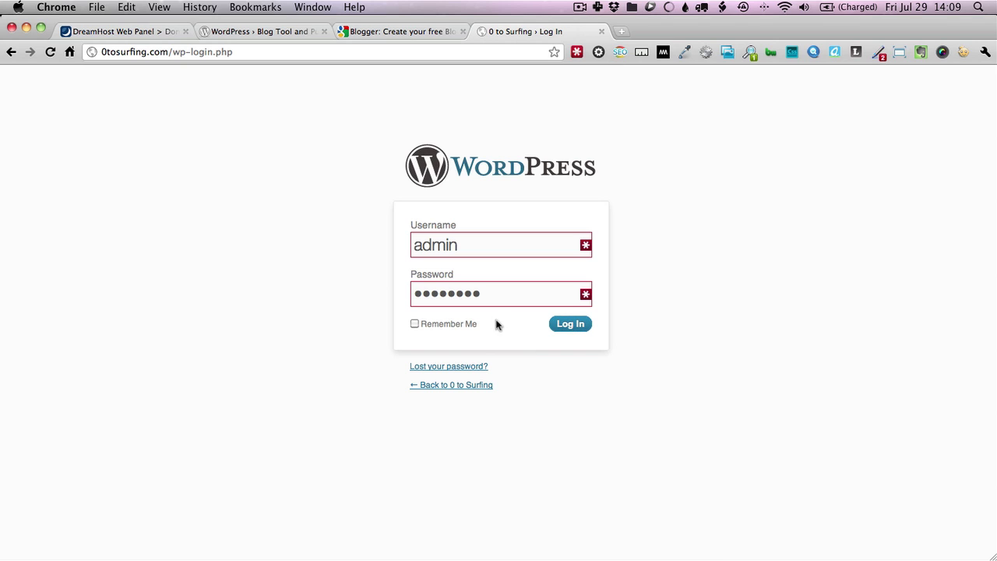
click(452, 323)
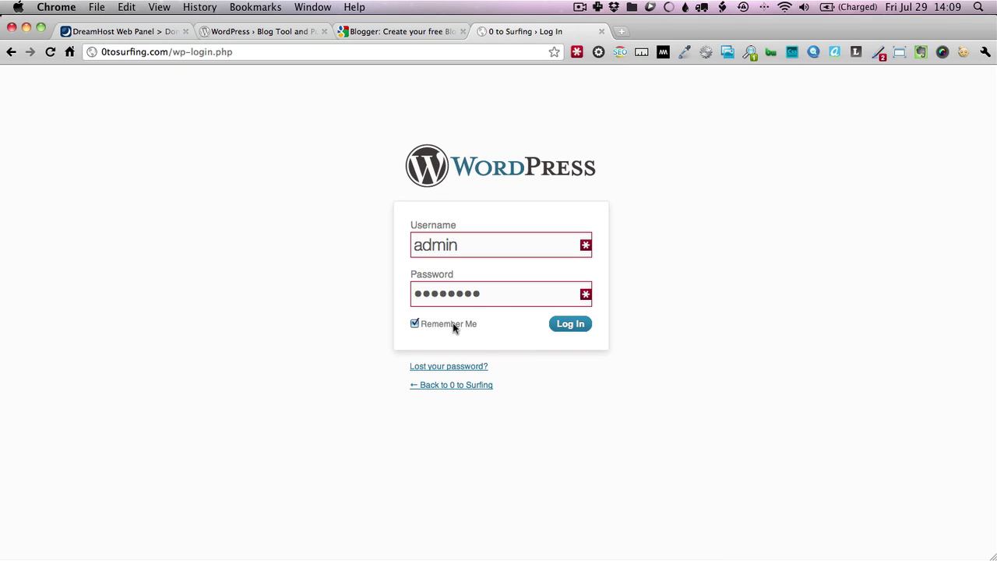
click(561, 324)
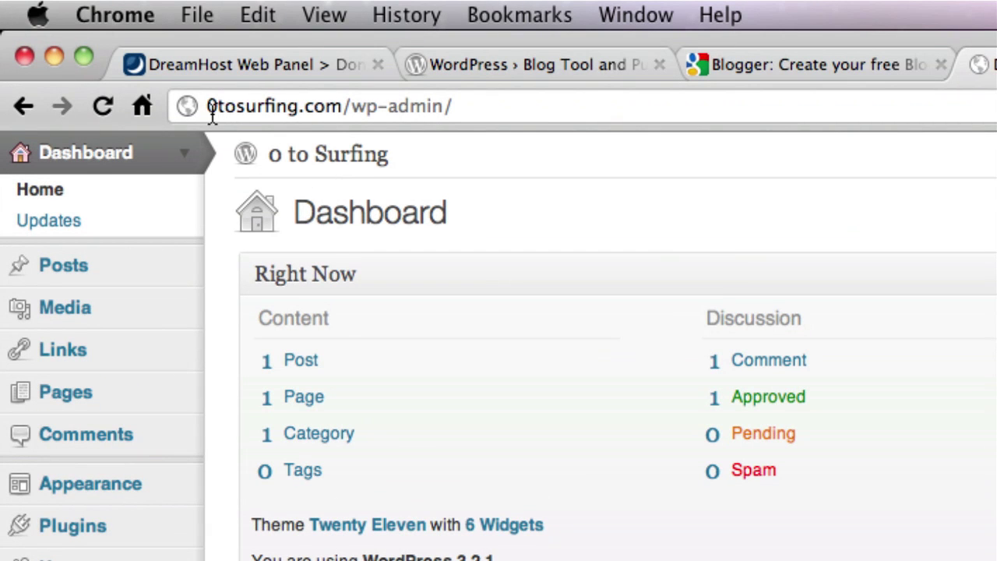
Open the 0 to Surfing site title link in a new tab and view the public site
drag(206, 106, 345, 106)
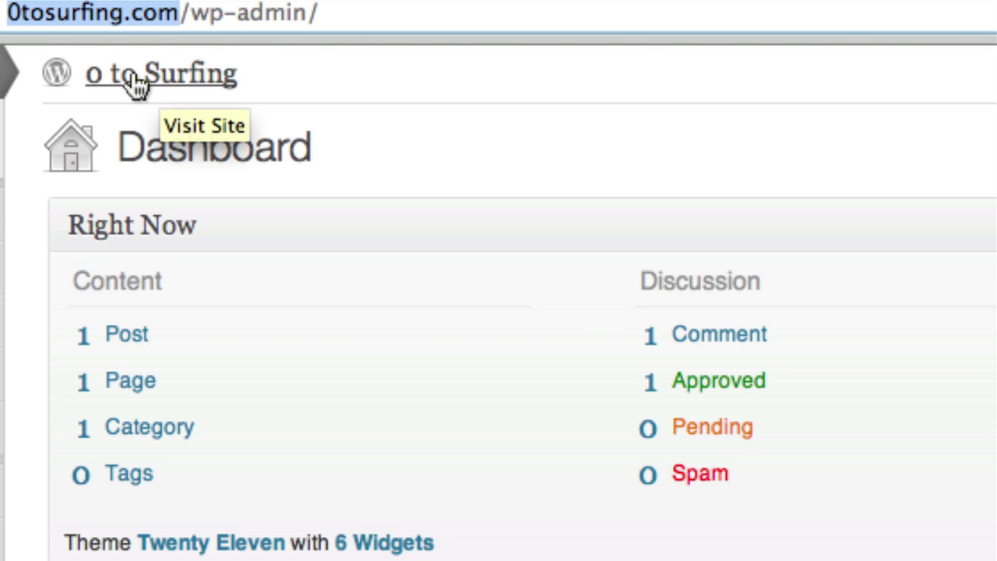
right_click(134, 78)
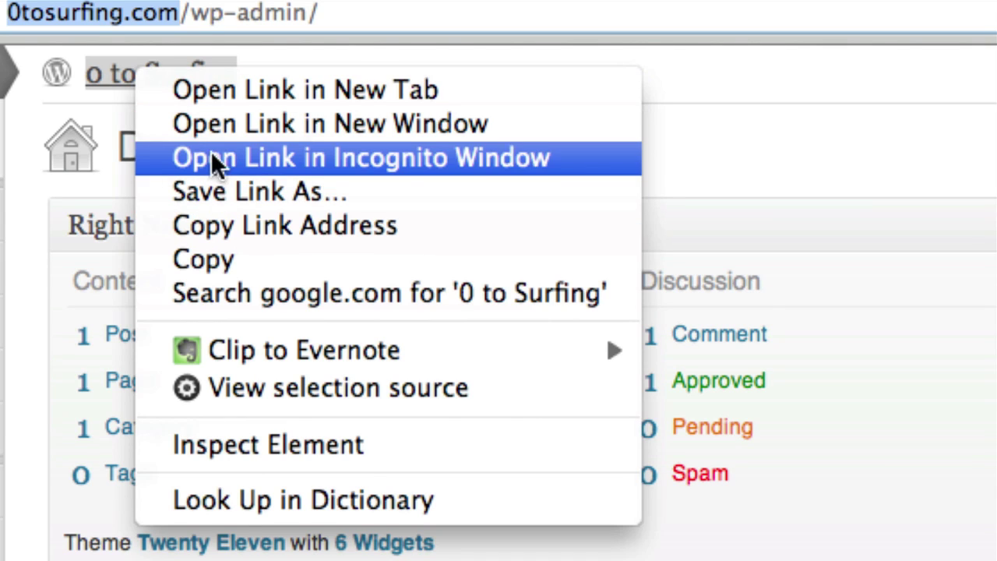
click(223, 95)
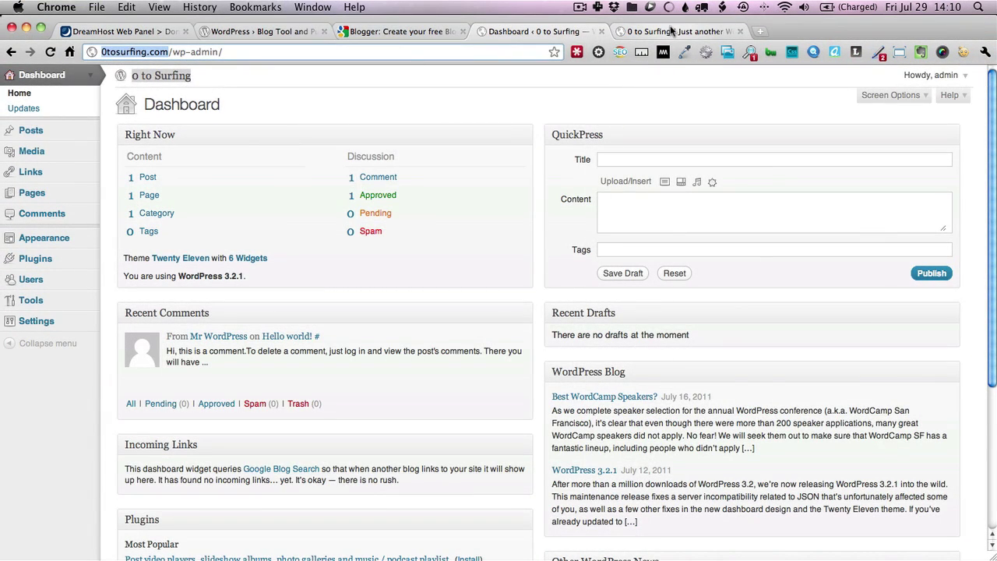
click(674, 32)
click(538, 32)
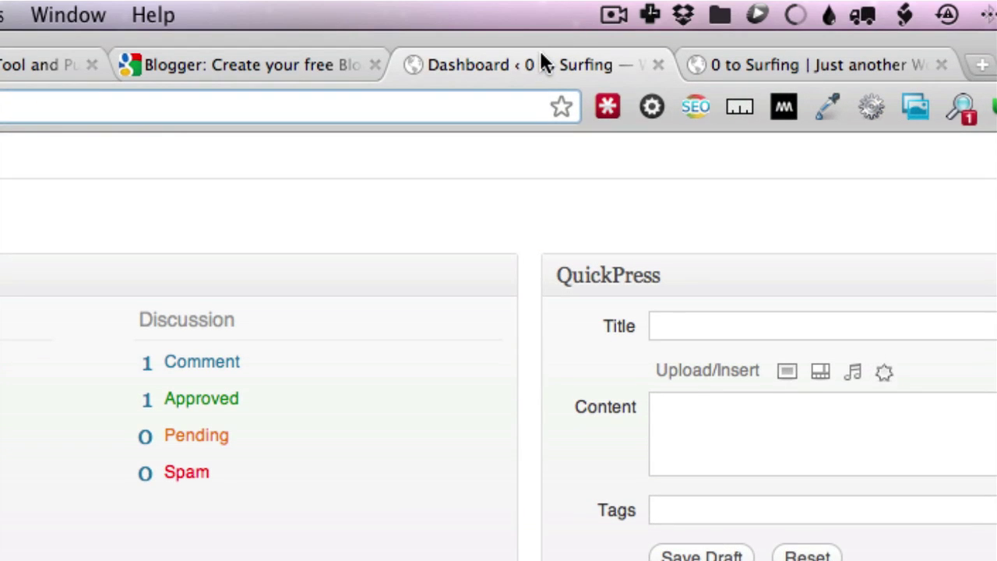
click(756, 64)
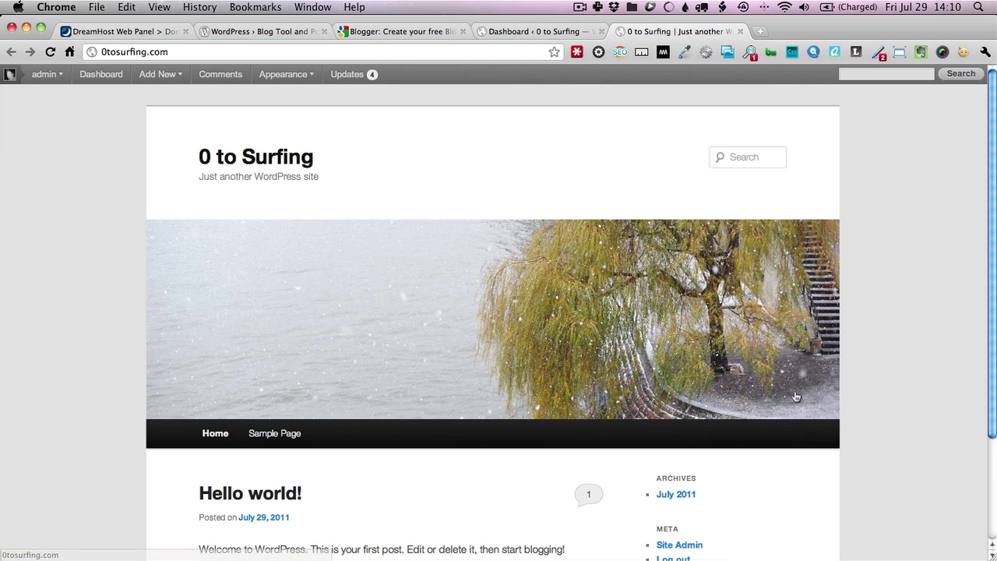
Compare the scrolled Hello world! front page with the Dashboard, then switch to Transmit
click(510, 31)
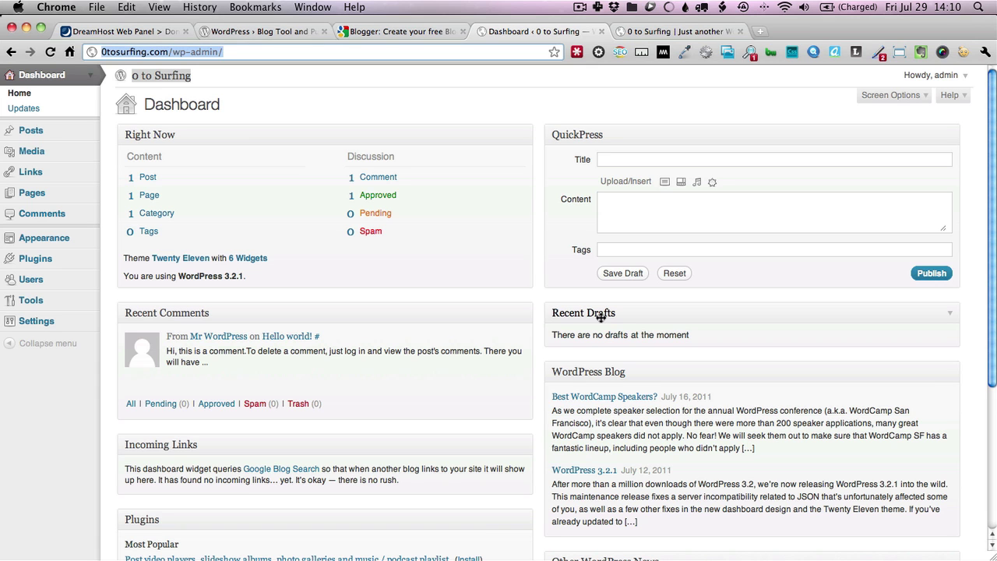
click(659, 32)
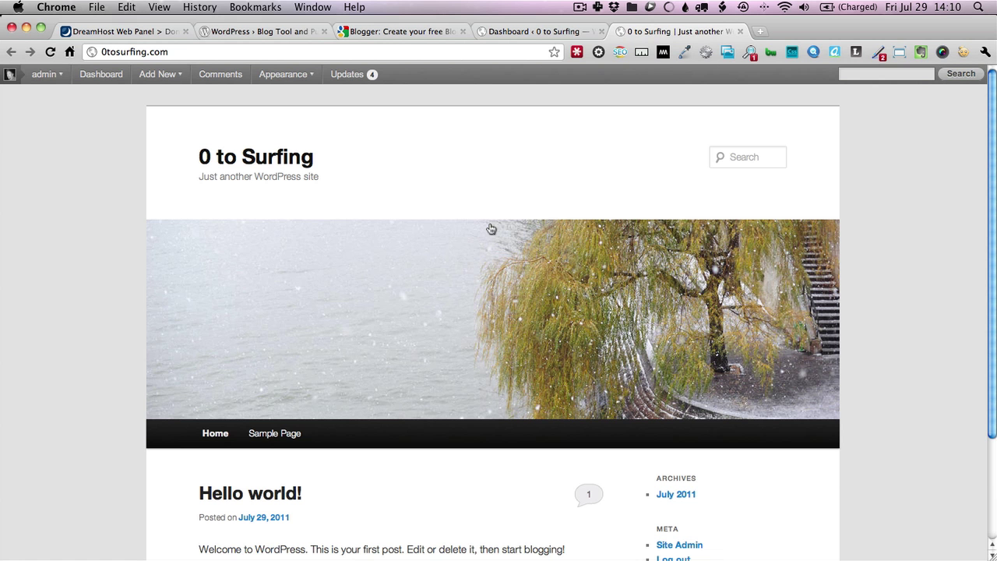
scroll(482, 240, down, 3)
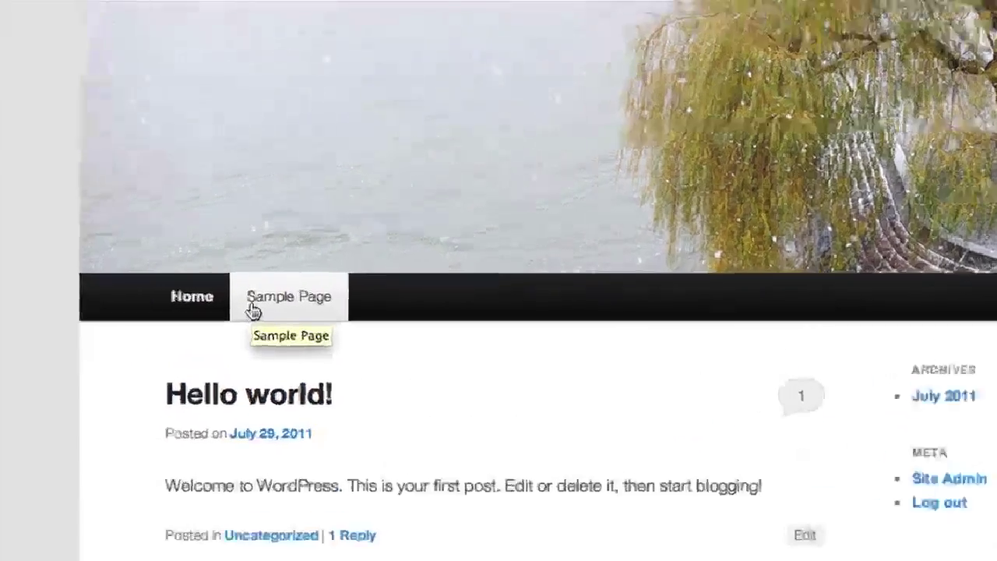
scroll(497, 139, up, 3)
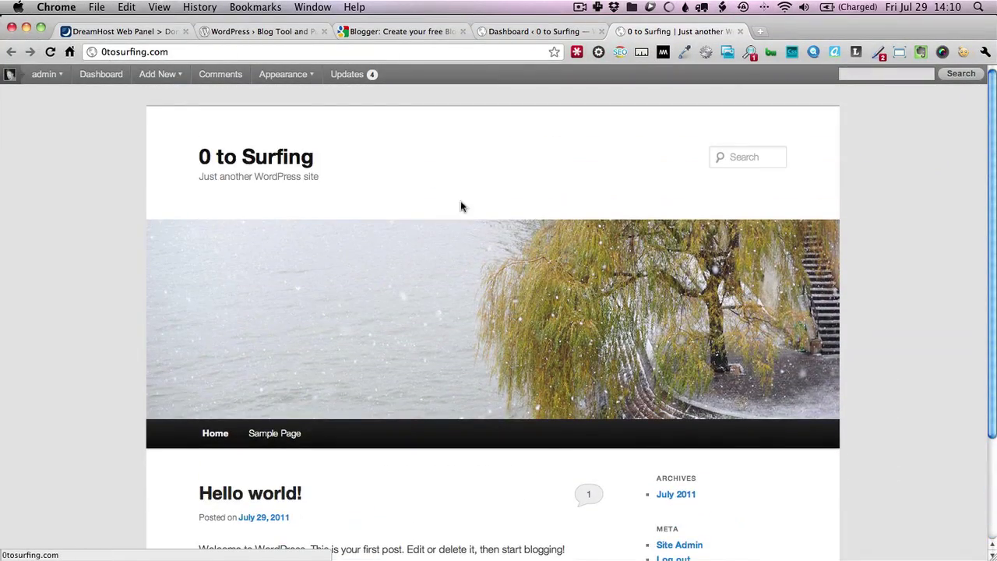
click(516, 31)
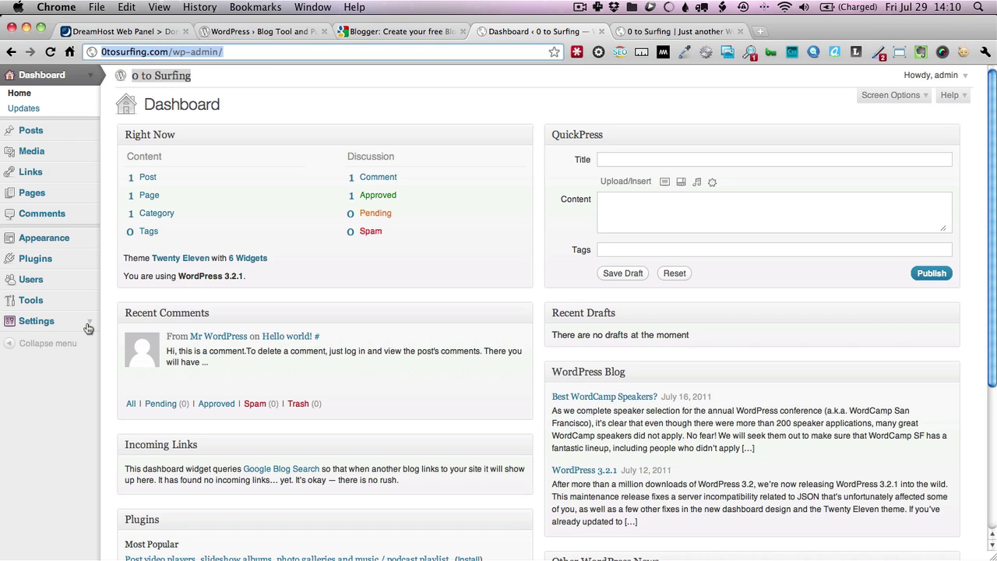
key(super+Tab)
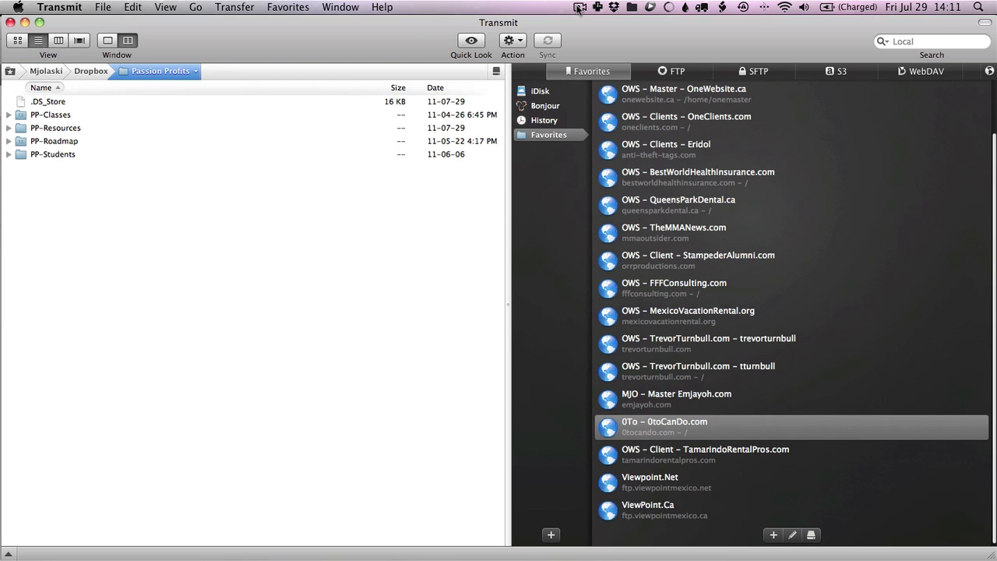
In Finder, browse the Development, Entities and Dropbox folders
key(super+Tab)
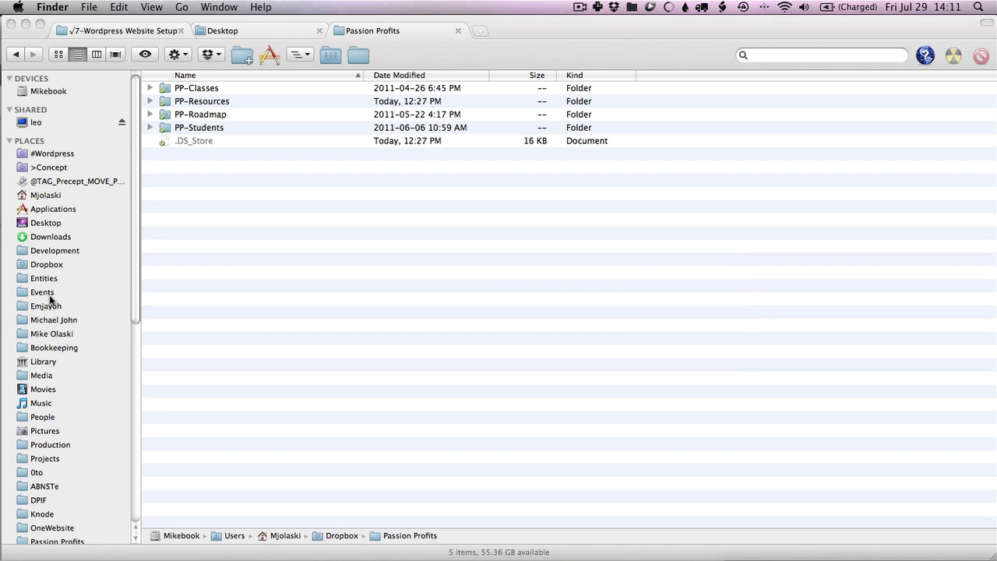
click(47, 250)
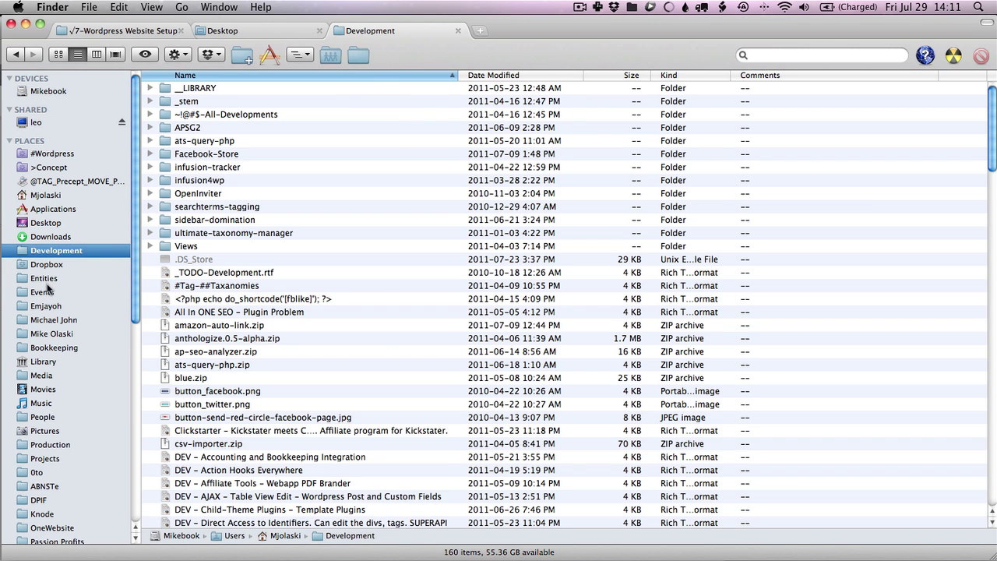
click(47, 282)
click(45, 319)
click(46, 264)
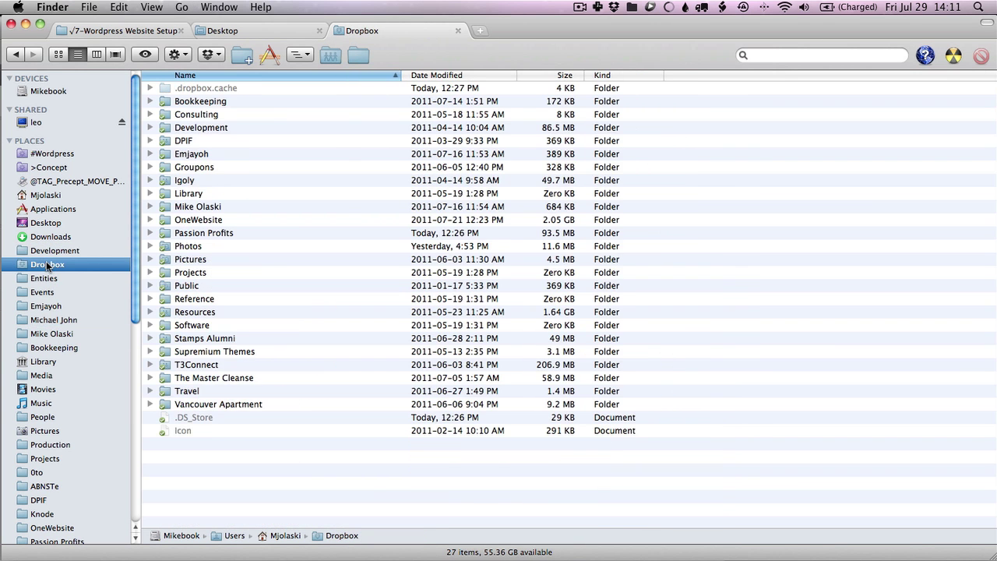
click(16, 56)
click(17, 56)
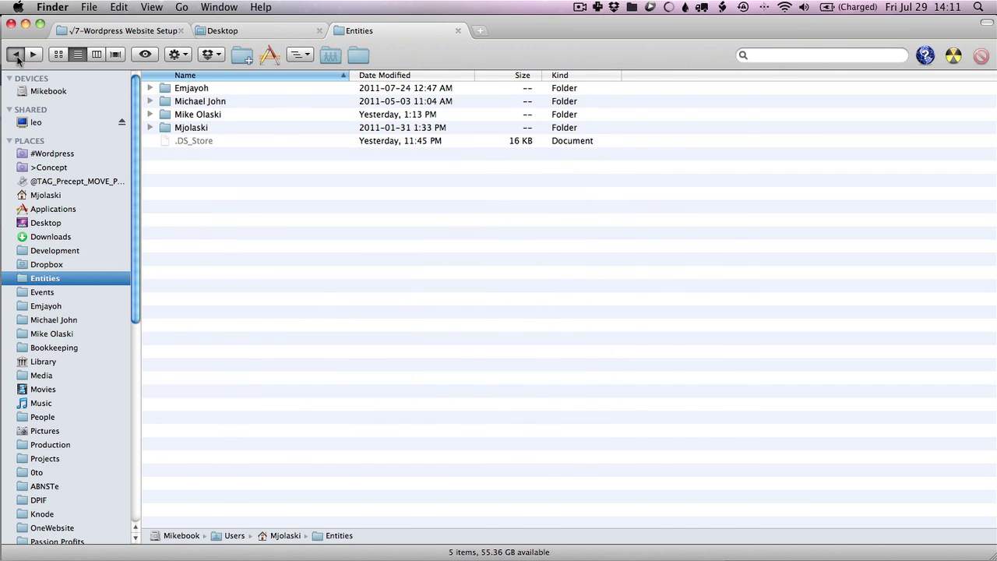
click(16, 55)
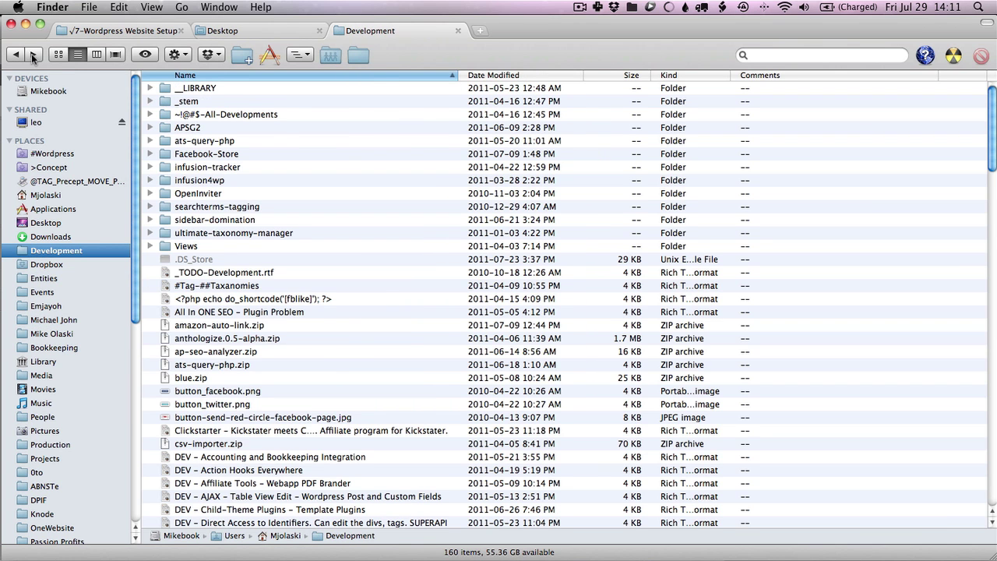
click(33, 55)
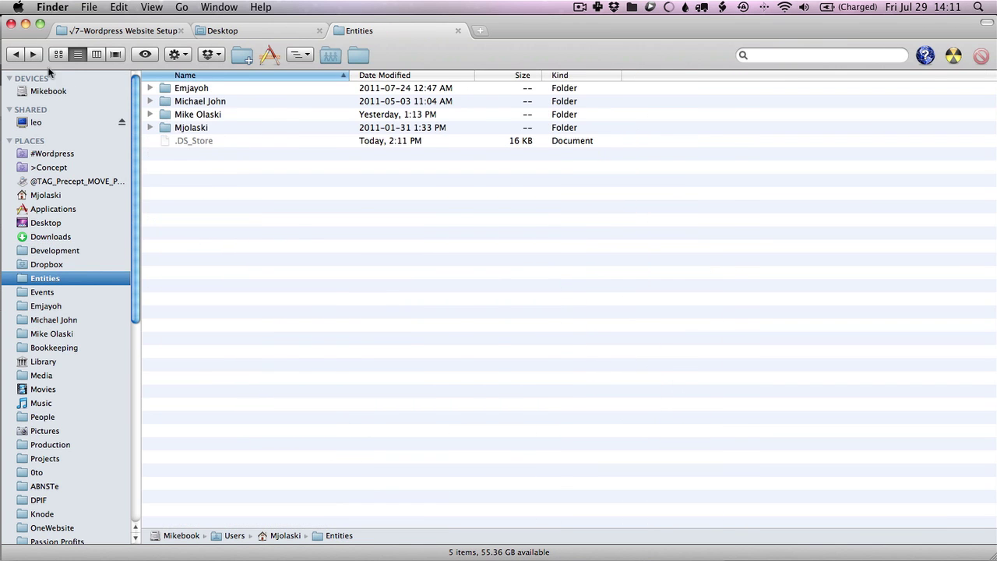
Open Dropbox's Passion Profits folder and review its four PP folders
click(67, 266)
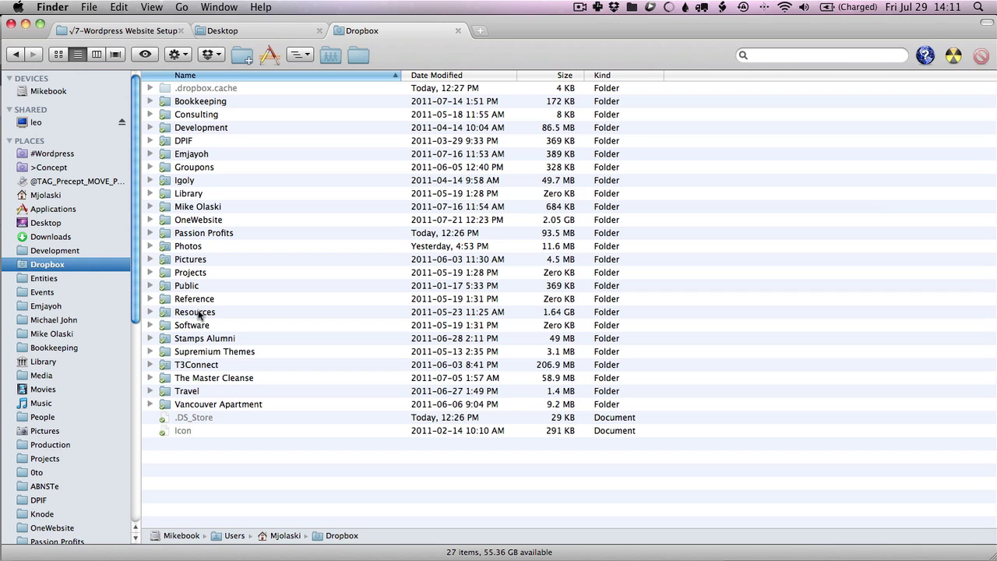
double_click(200, 233)
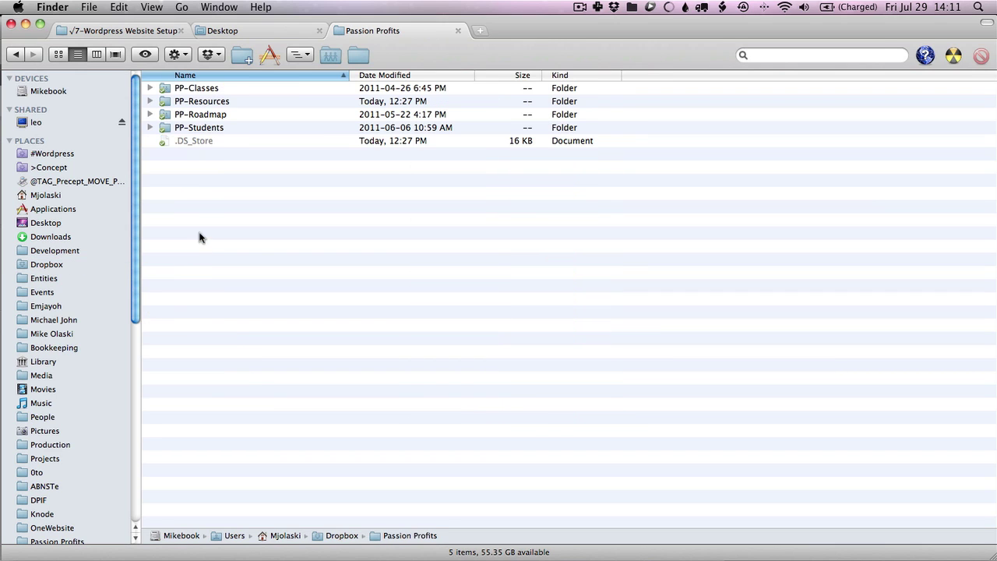
click(198, 93)
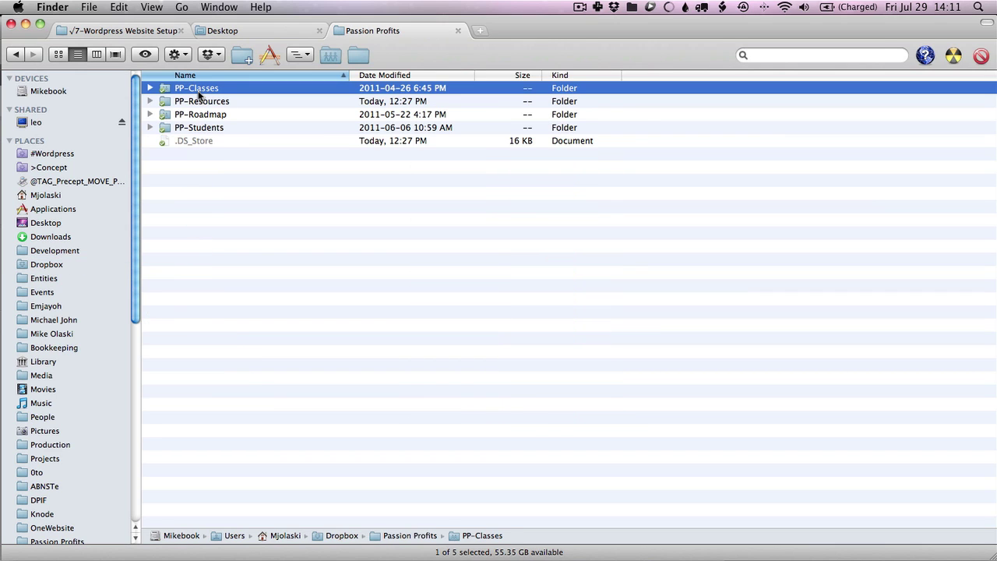
key(shift+Down)
key(shift+Down)
key(shift+Down)
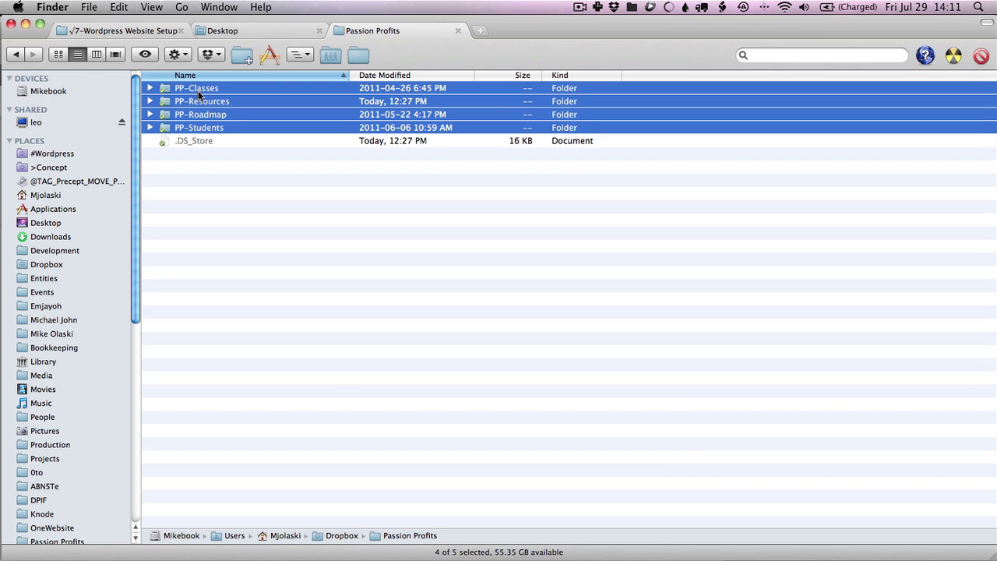
click(194, 163)
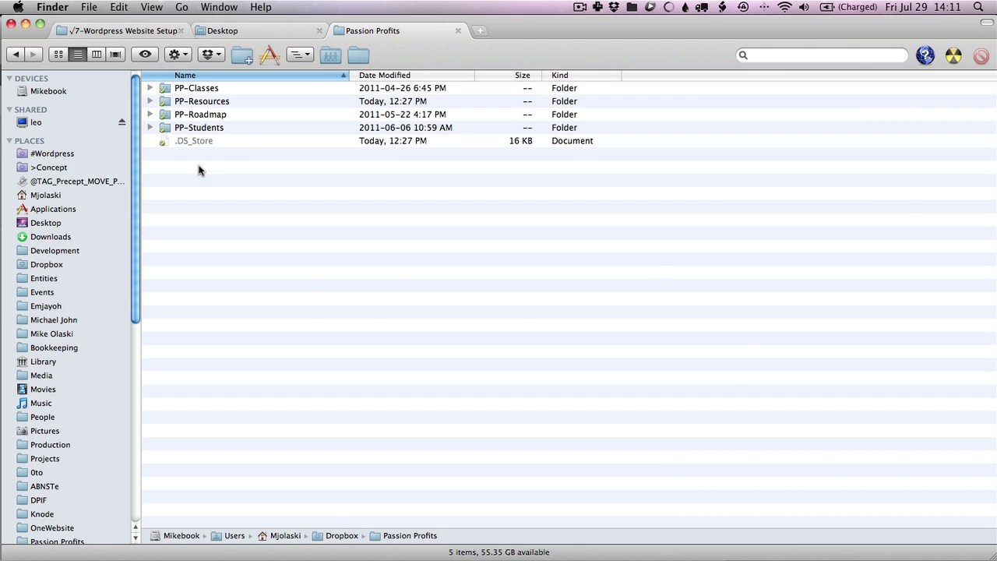
In Transmit, connect to the 0toCanDo.com server and look over its root folders
key(super+Tab)
key(super+Tab)
key(super+shift+Tab)
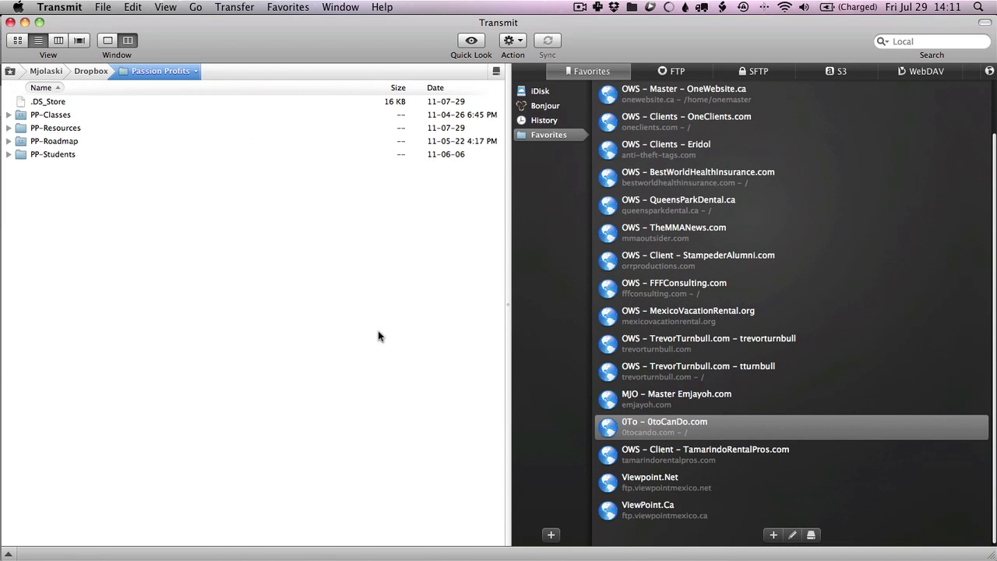
double_click(632, 427)
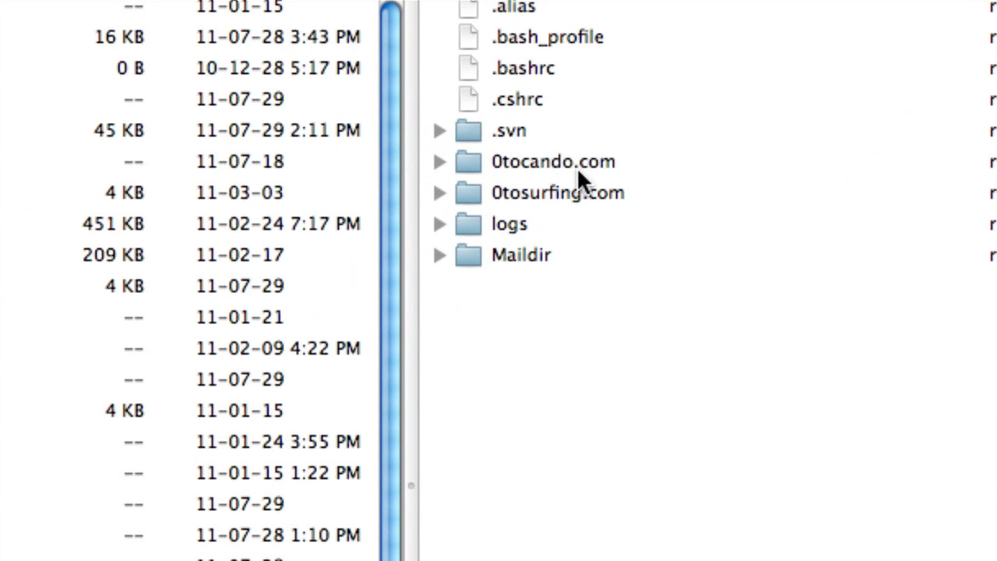
click(539, 167)
click(539, 195)
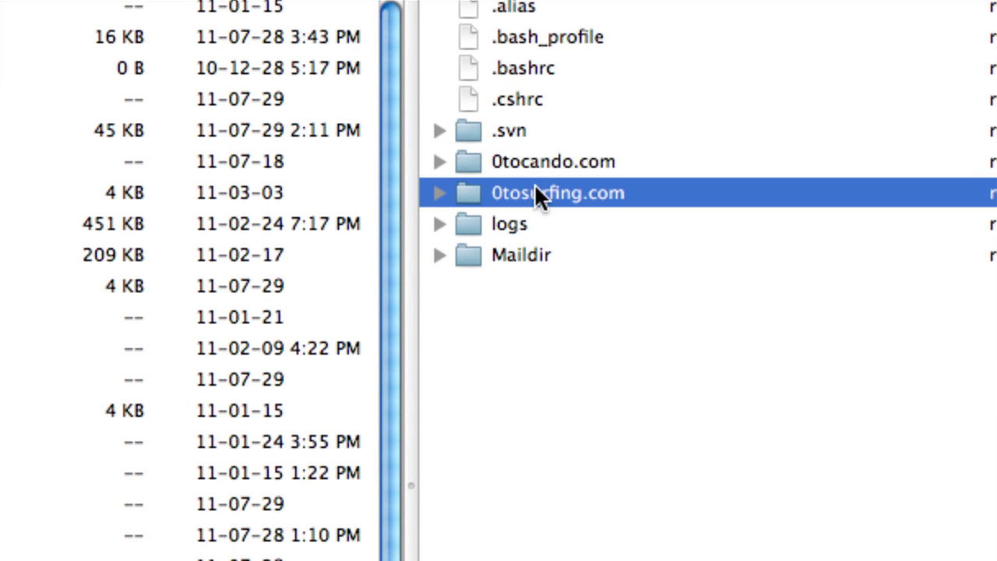
click(532, 160)
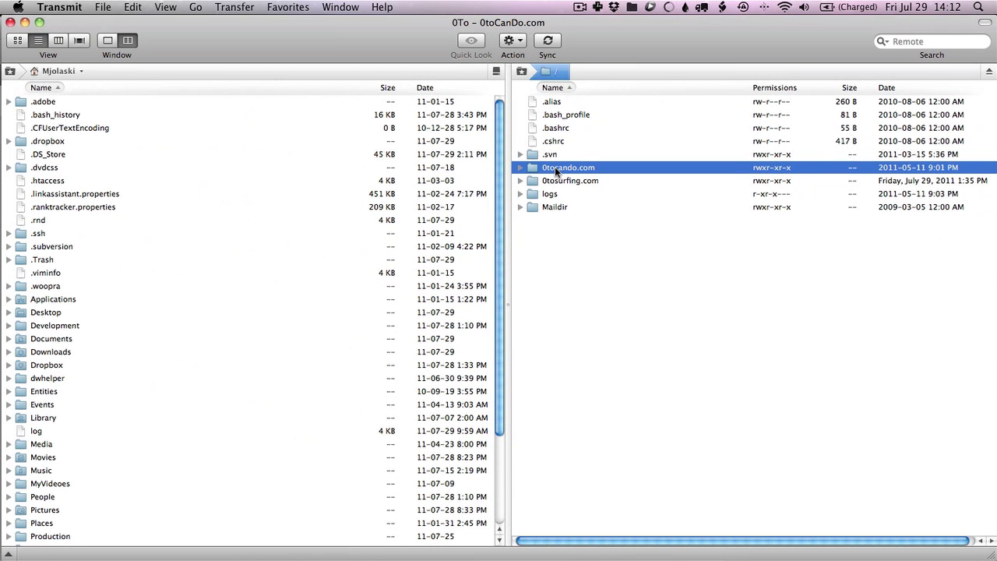
click(554, 167)
click(558, 193)
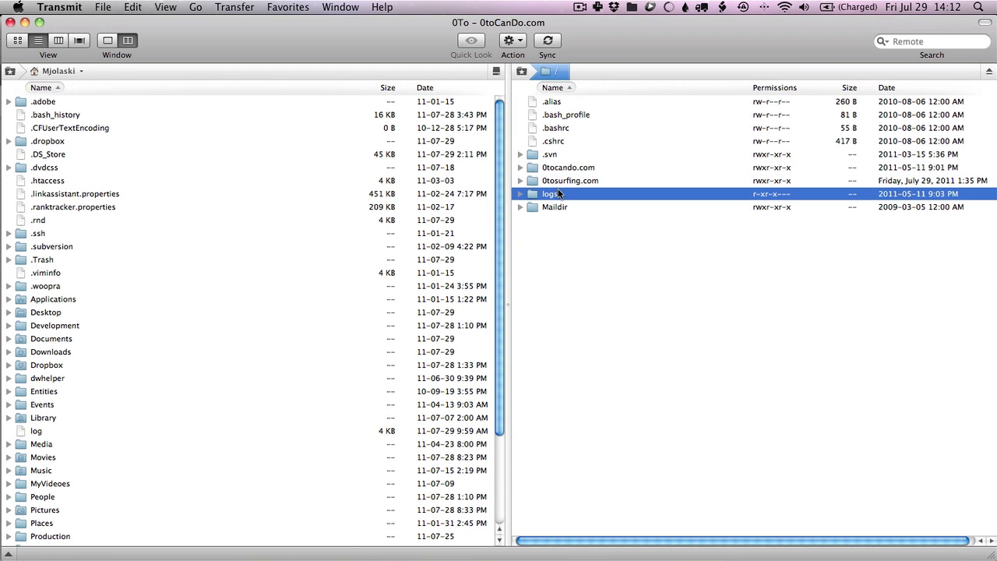
Open the 0tosurfing.com folder on the server and look over its WordPress files
double_click(558, 181)
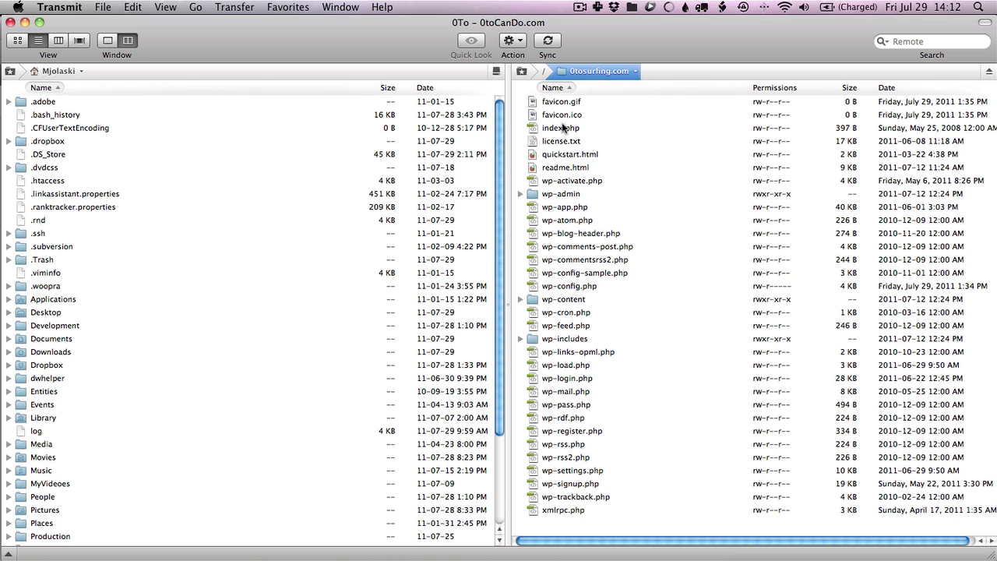
click(560, 102)
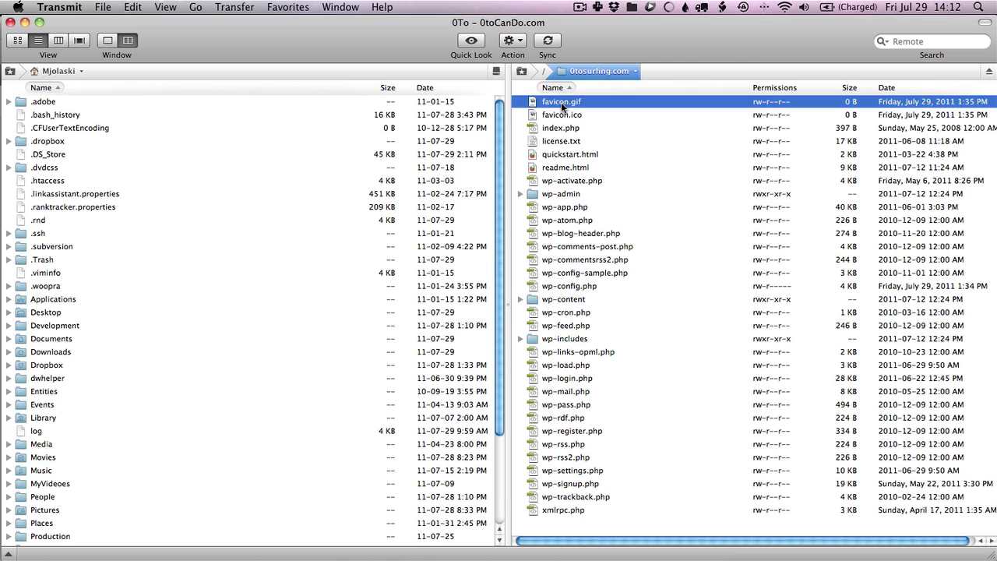
key(shift+Down)
key(shift+Down)
key(shift+Down)
key(shift+Down)
key(shift+Down)
key(shift+Down)
key(shift+Down)
key(shift+Down)
key(shift+Down)
key(shift+Down)
key(shift+Down)
key(shift+Down)
key(shift+Down)
key(shift+Down)
key(shift+Down)
key(shift+Down)
key(shift+Down)
key(shift+Down)
key(shift+Down)
key(shift+Down)
key(shift+Down)
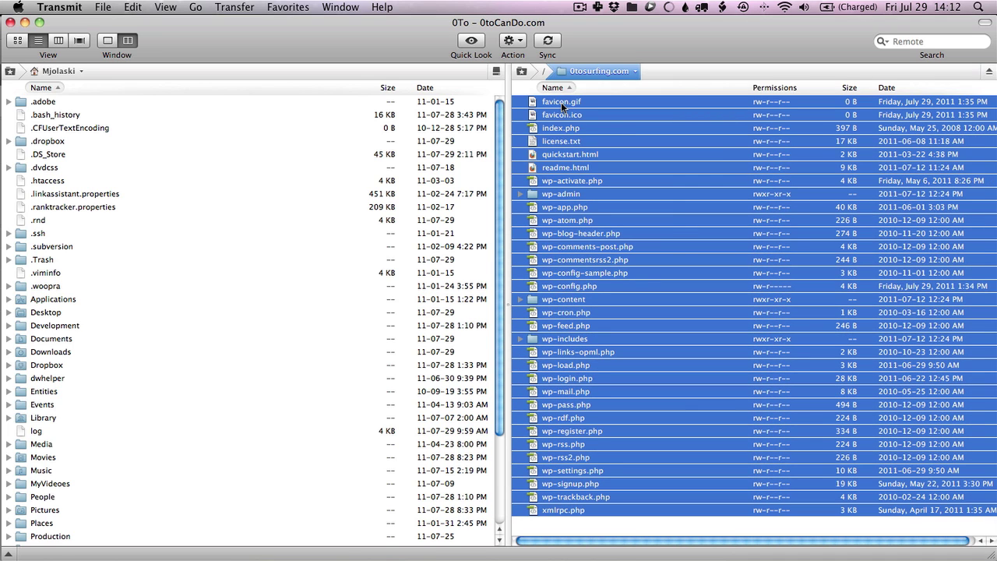
click(601, 176)
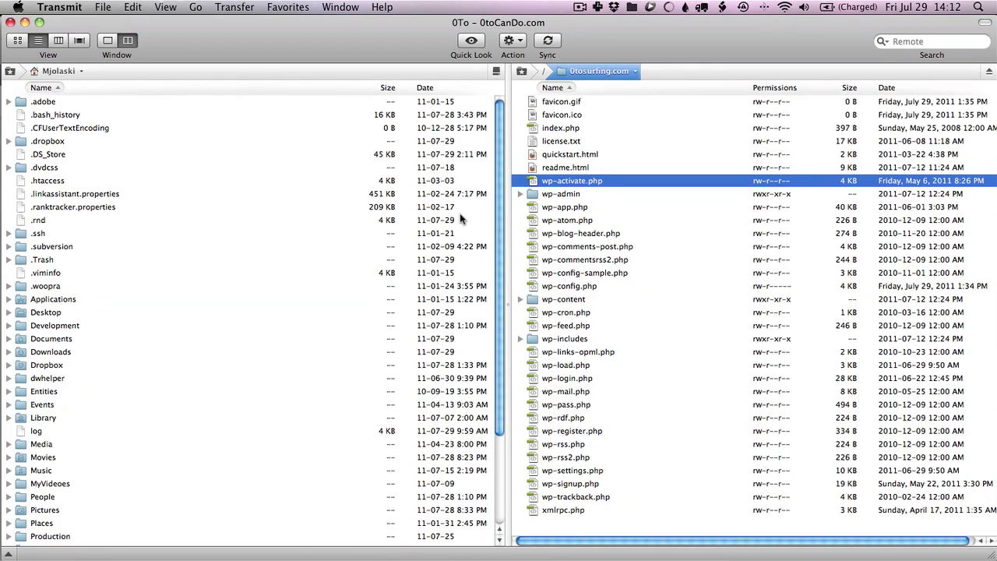
Browse the local pane to Dropbox > Passion Profits > PP-Classes and select remote wp-content
double_click(35, 368)
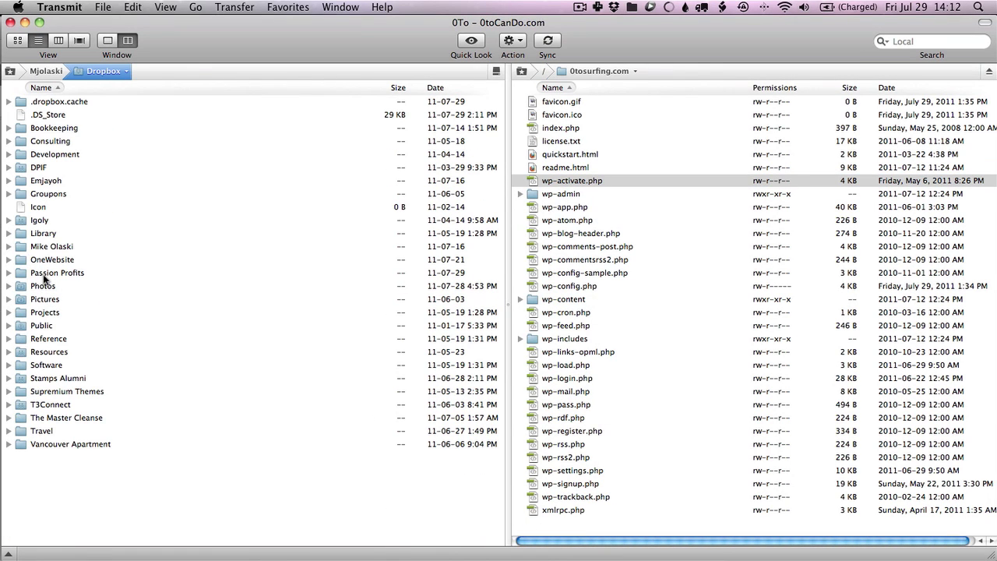
click(45, 276)
double_click(45, 276)
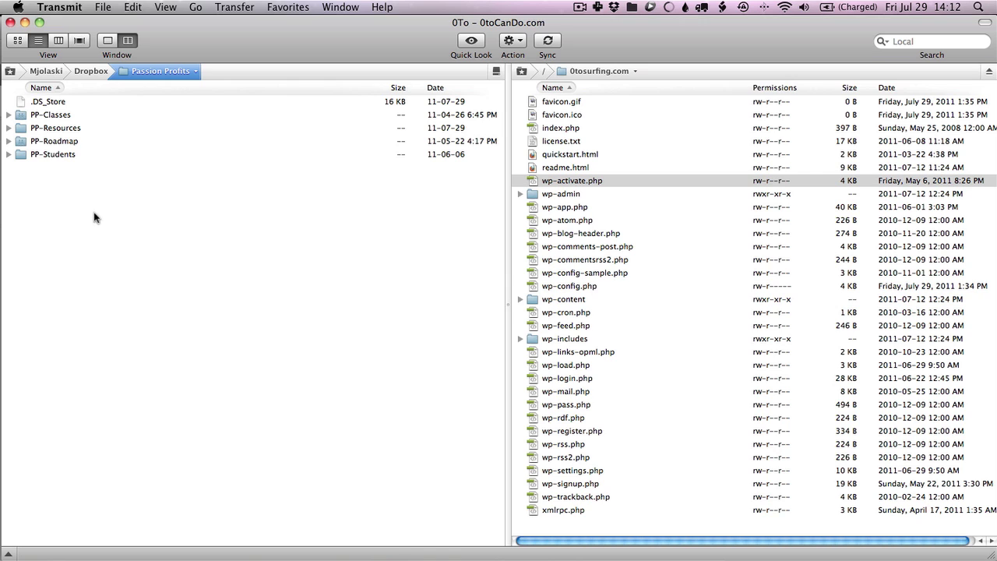
double_click(51, 116)
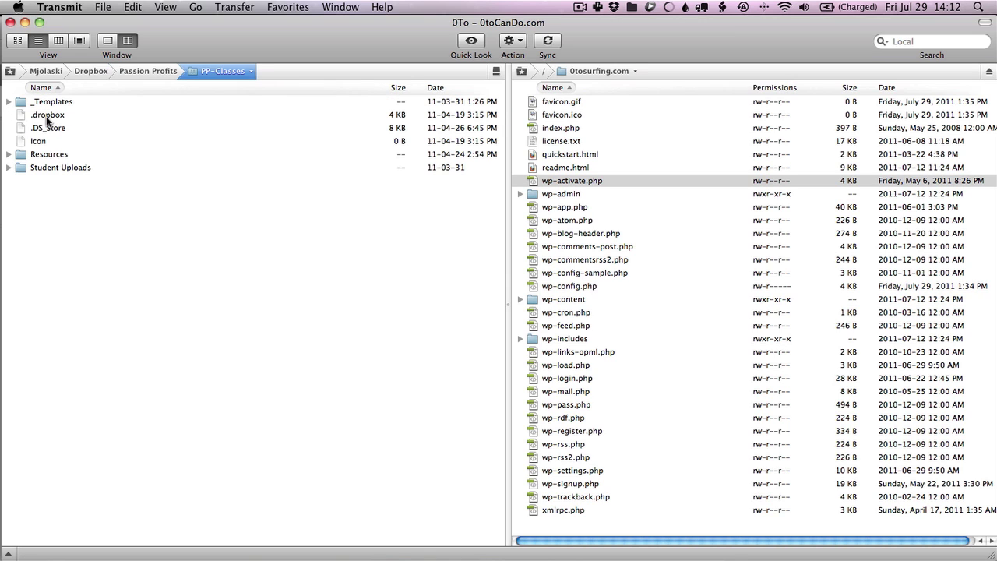
drag(47, 150, 152, 140)
click(557, 301)
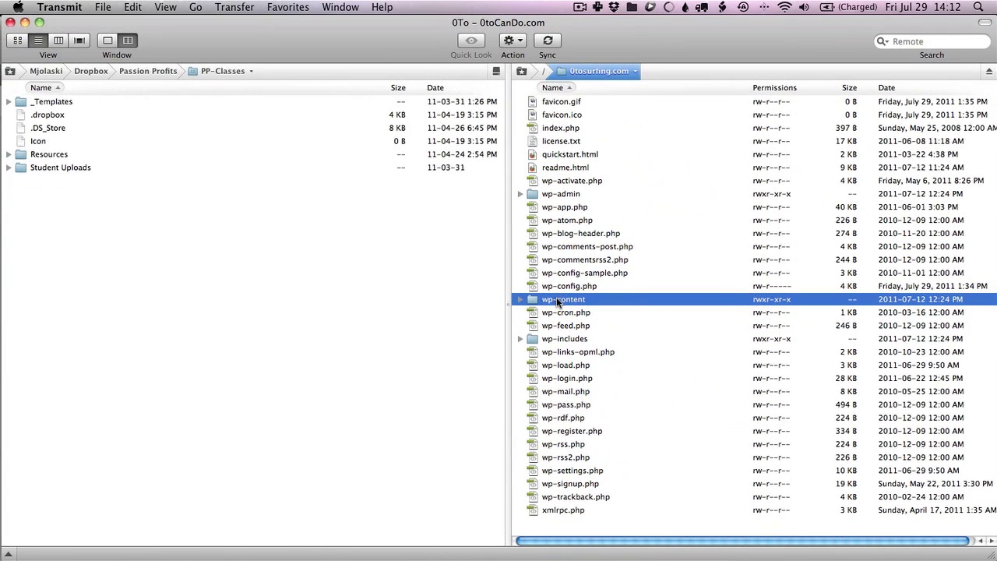
Enter wp-content on the server, look over plugins and themes, and open themes
double_click(558, 301)
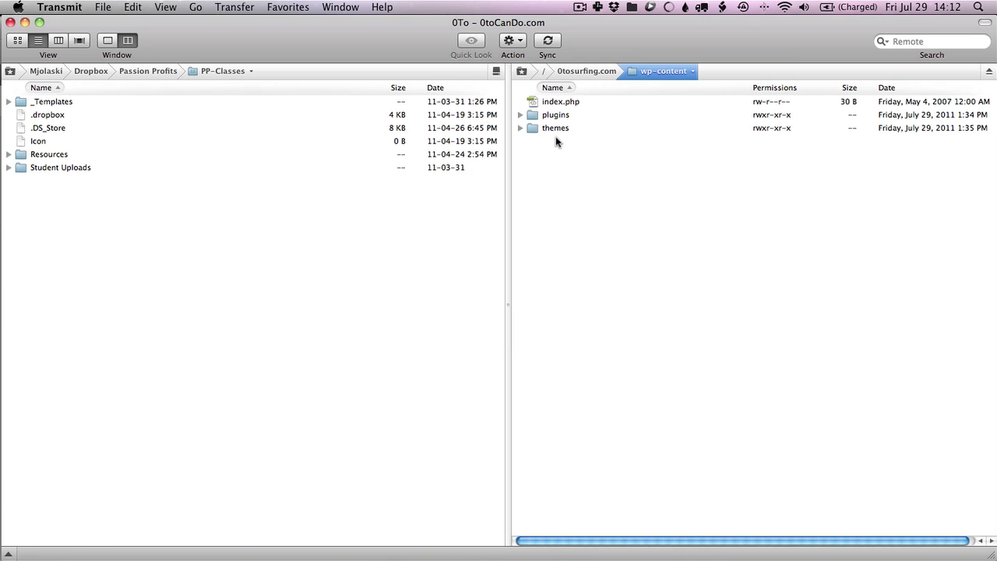
click(555, 114)
key(shift+Down)
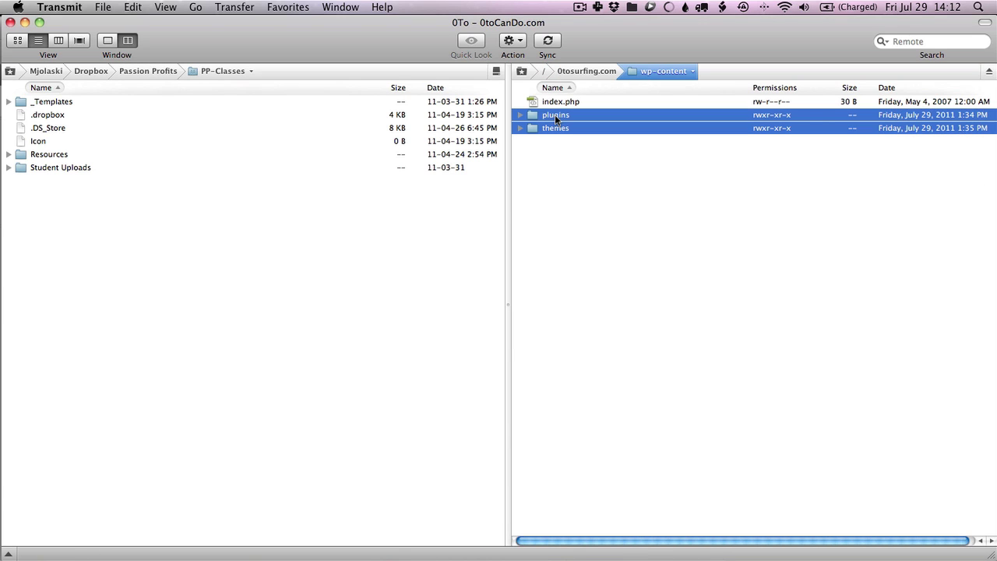
click(554, 140)
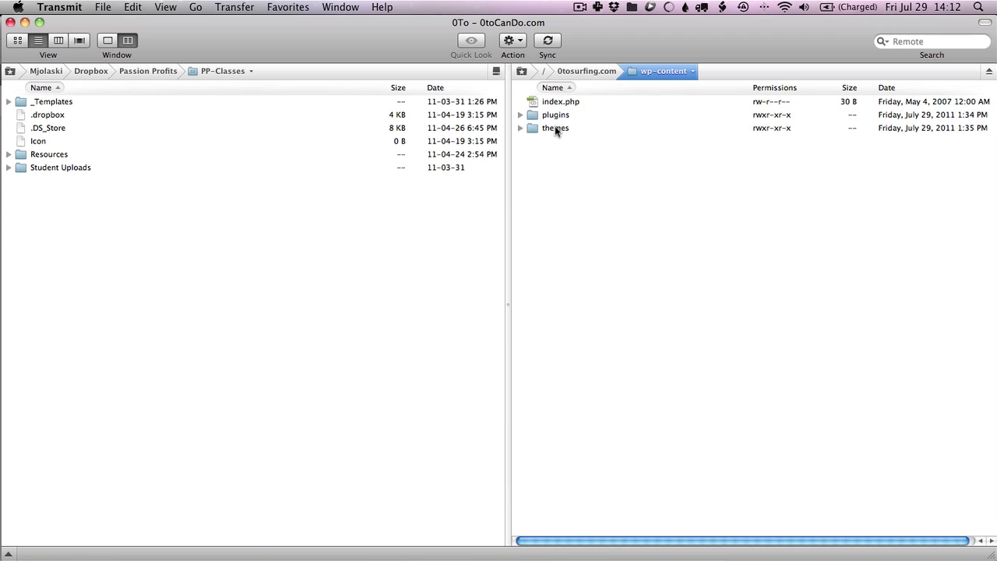
click(554, 130)
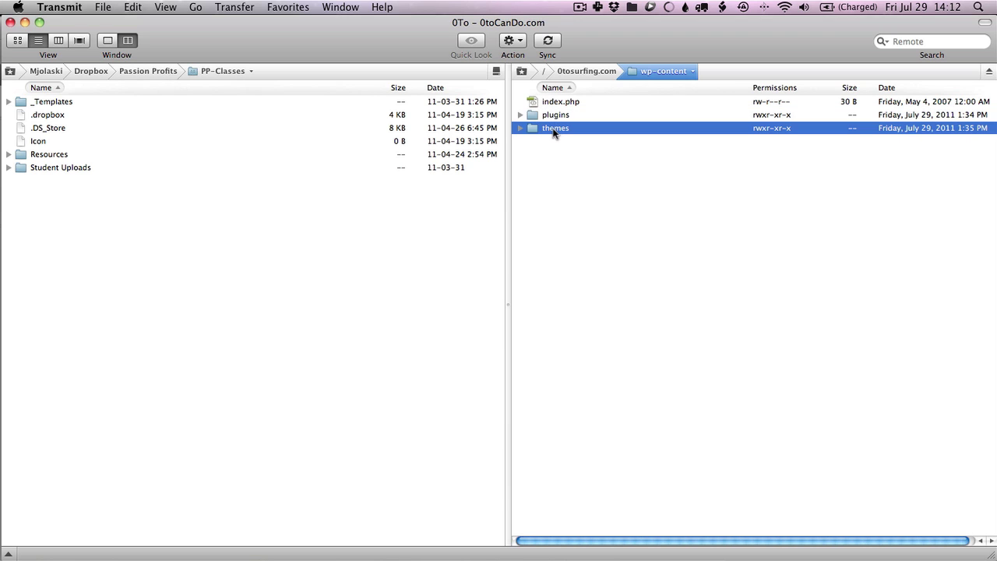
click(550, 116)
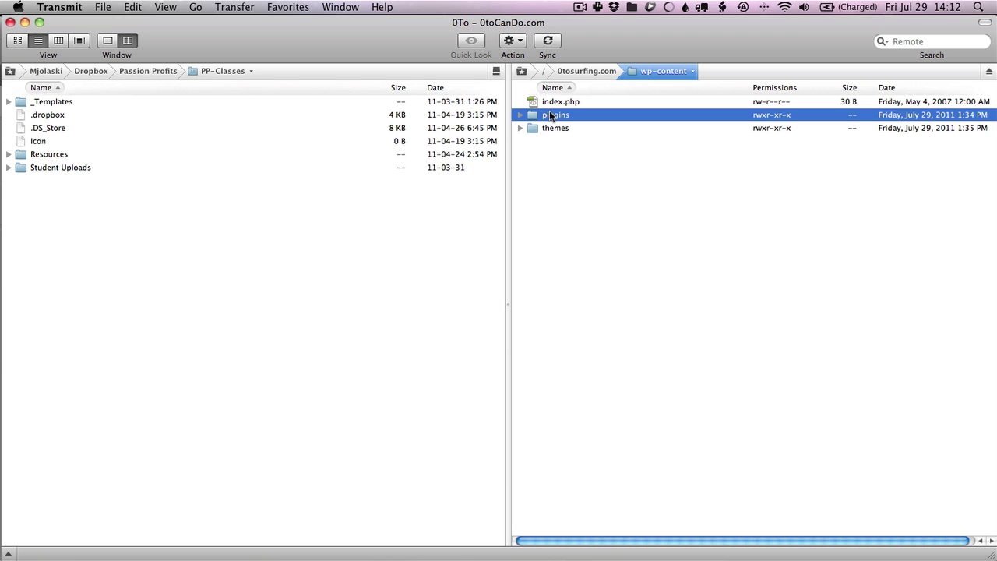
double_click(551, 128)
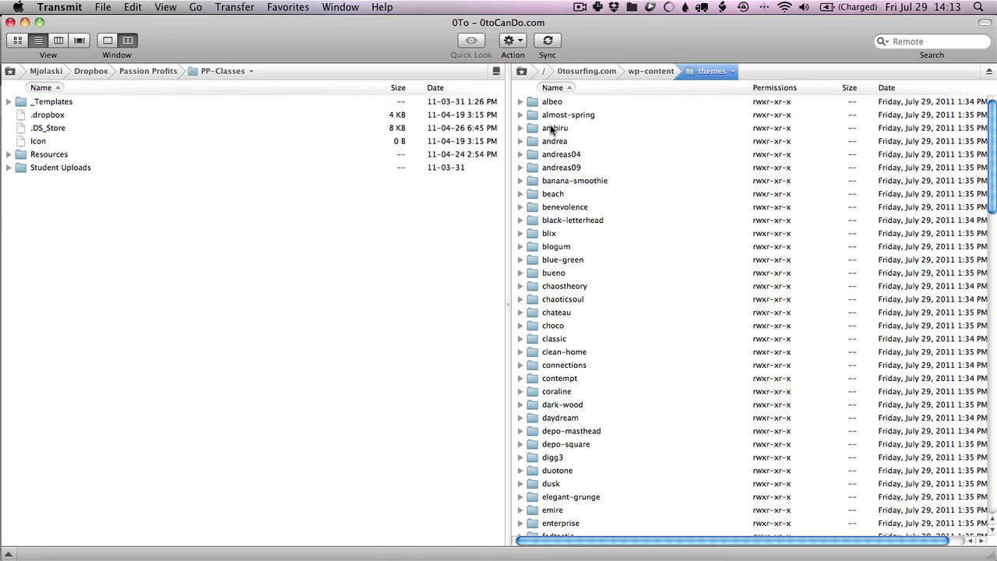
Delete the 50 theme folders albeo through iceburgg on the server, then return to Chrome
click(552, 104)
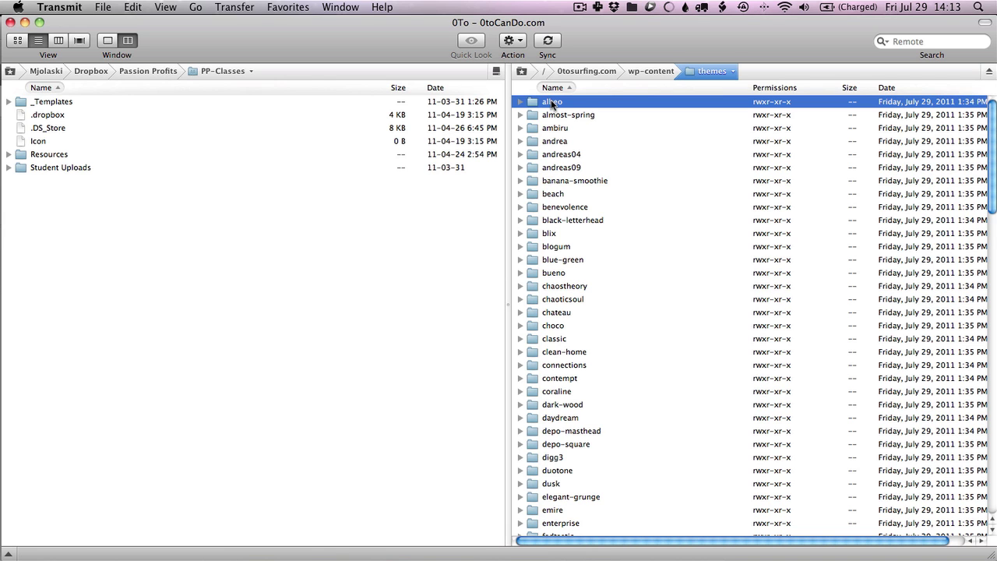
scroll(597, 178, down, 15)
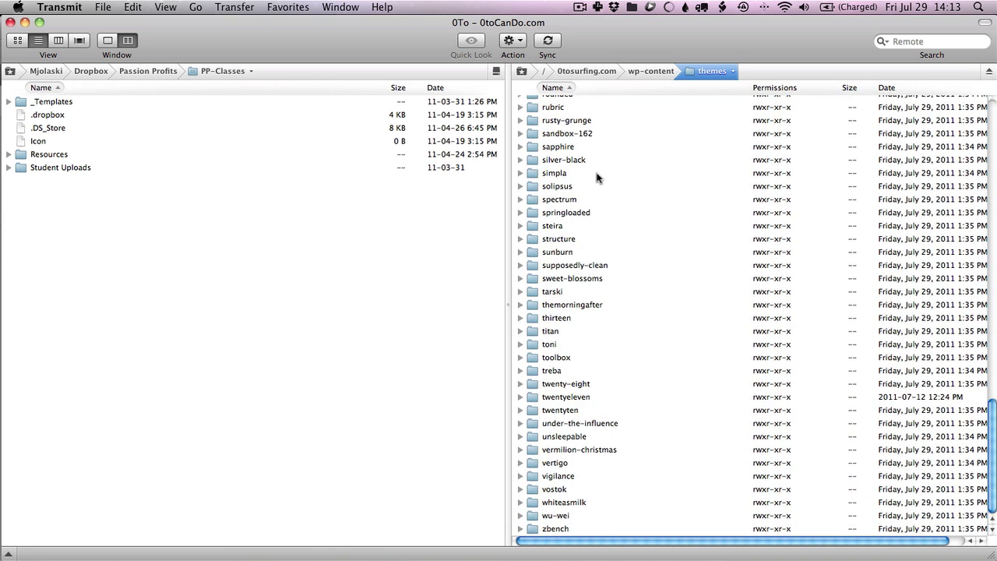
scroll(597, 178, up, 15)
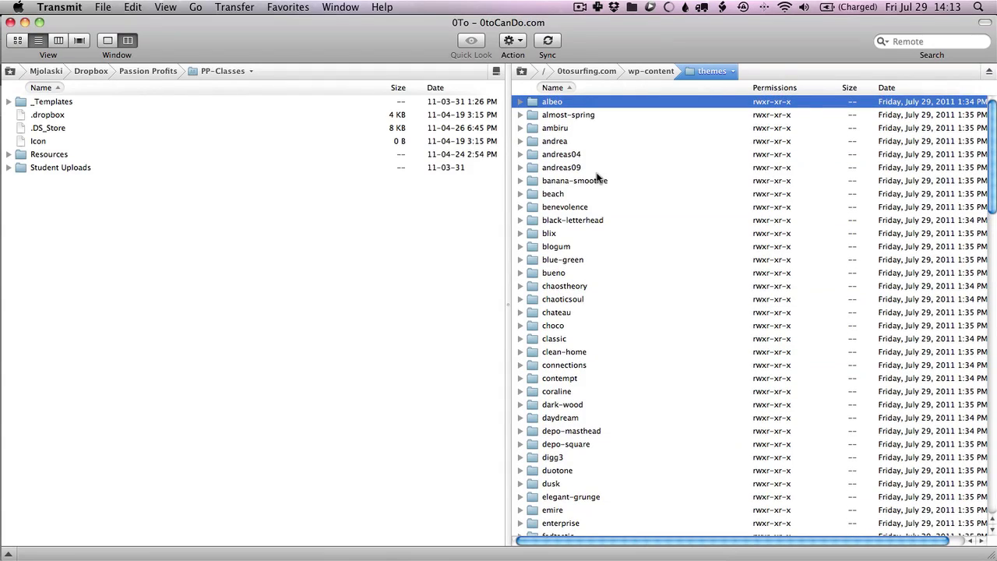
scroll(598, 178, down, 10)
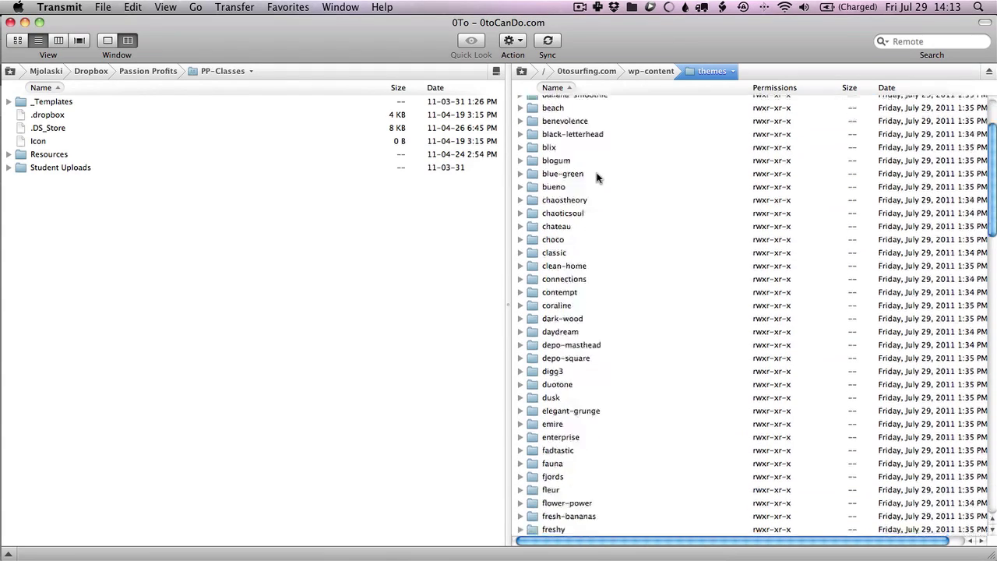
scroll(598, 178, down, 1)
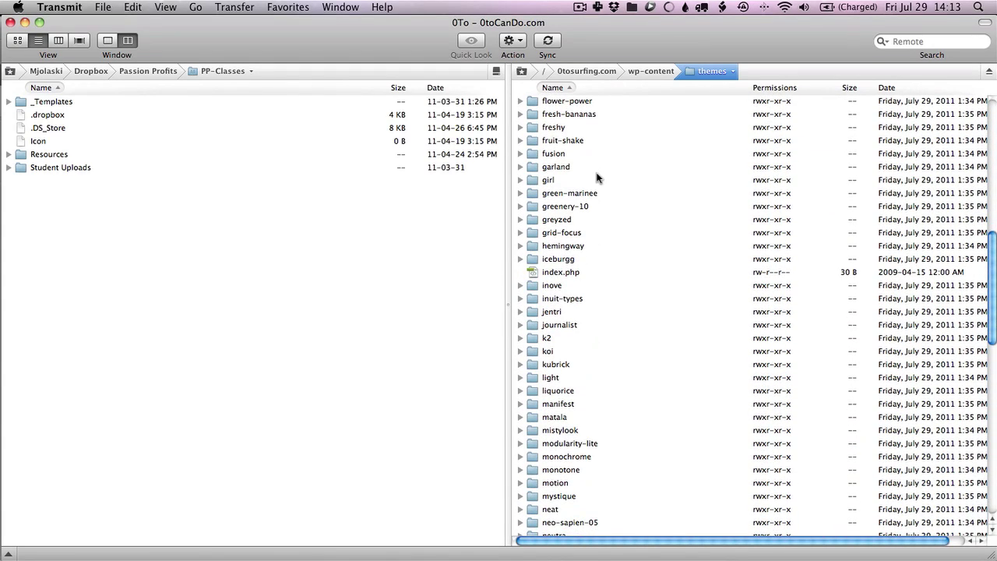
drag(559, 263, 528, 92)
scroll(569, 205, down, 10)
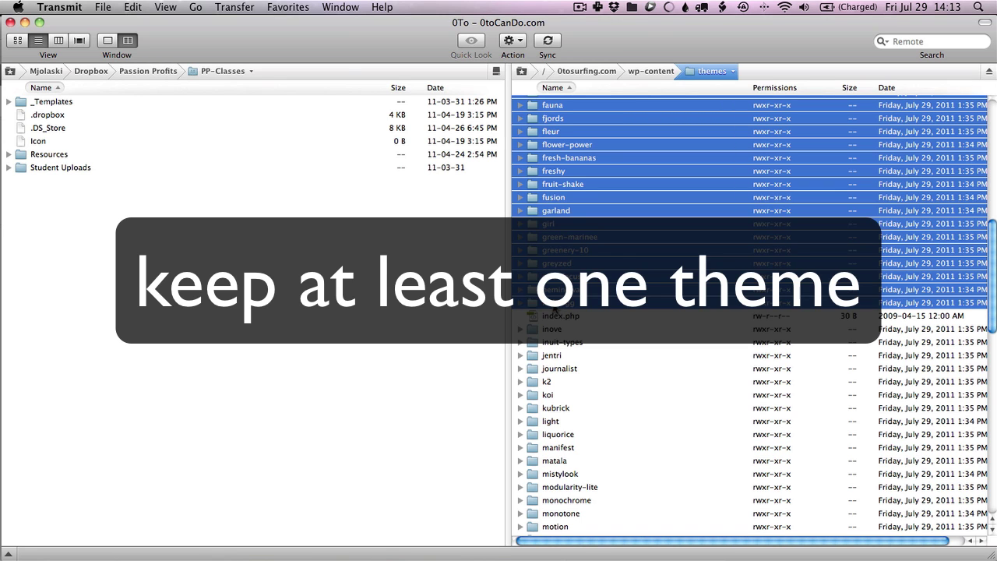
key(super+BackSpace)
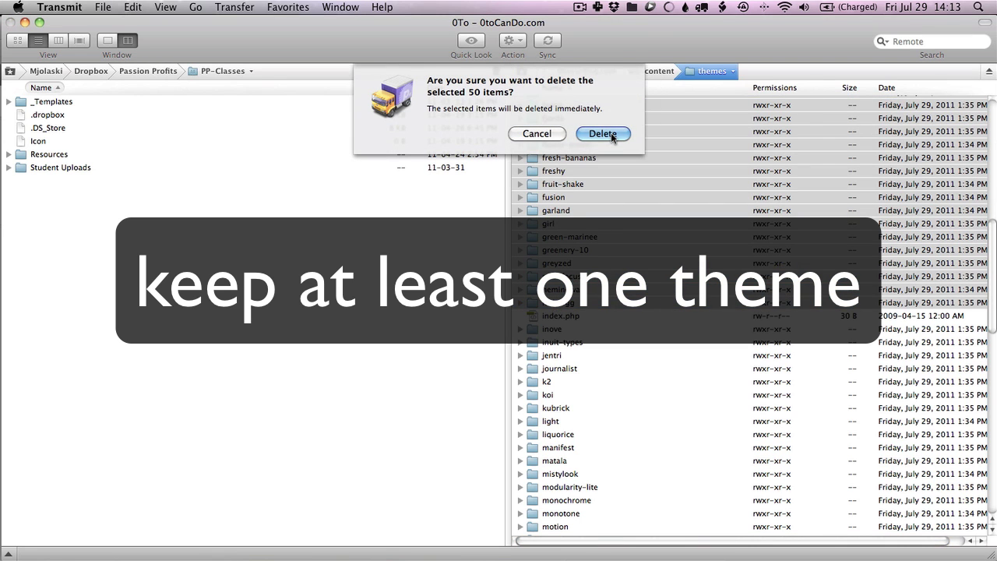
click(611, 133)
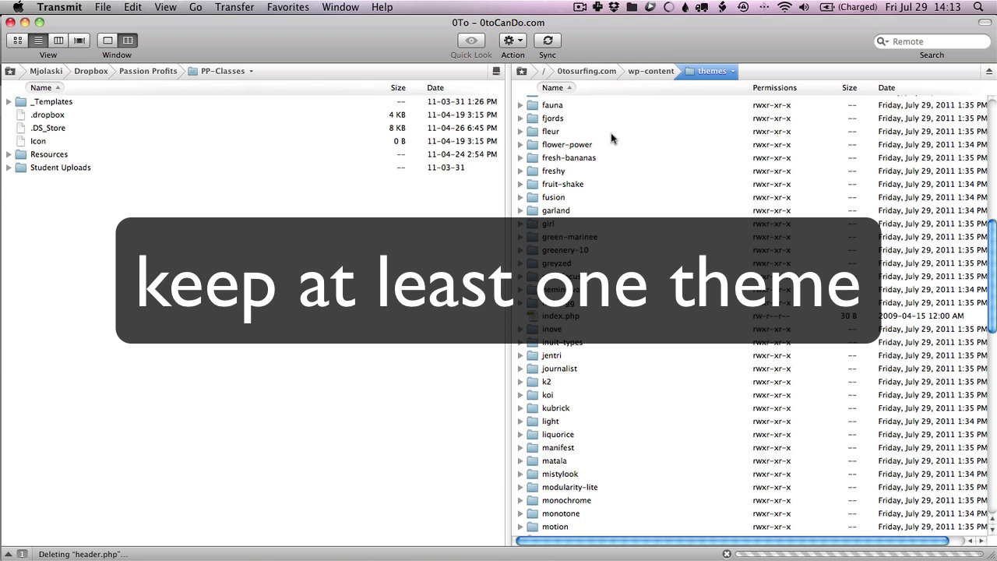
key(super+Tab)
key(super+Tab)
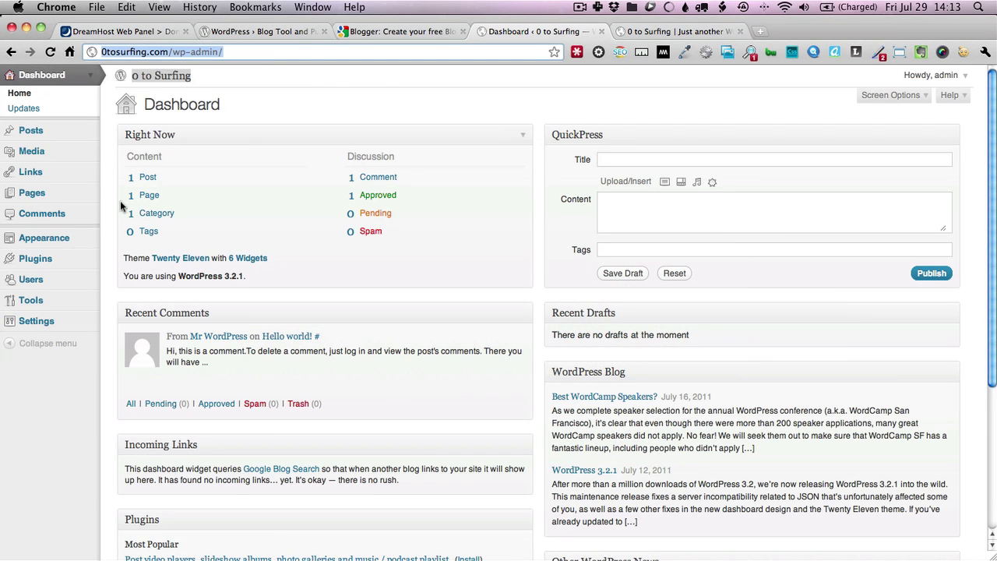
click(85, 243)
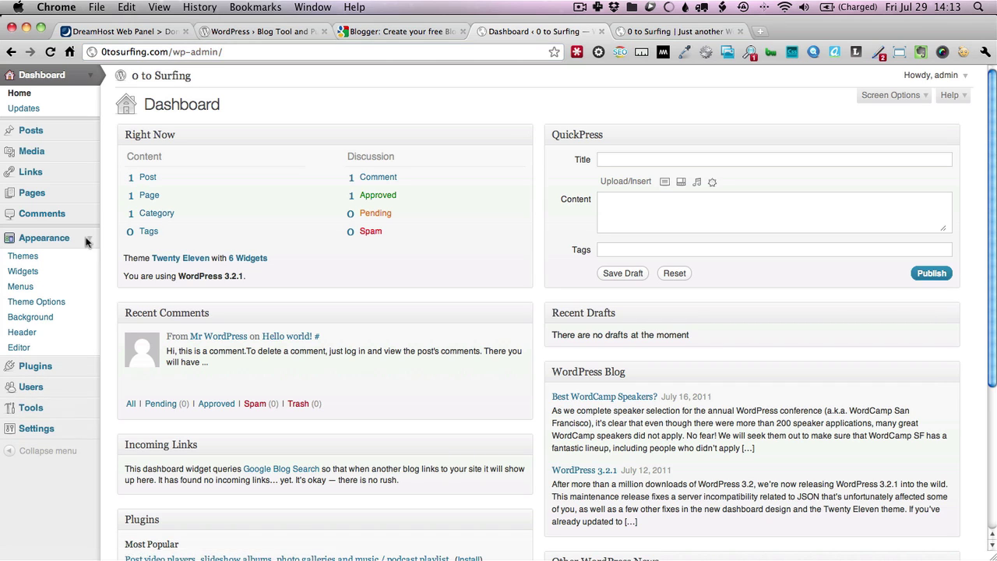
click(22, 257)
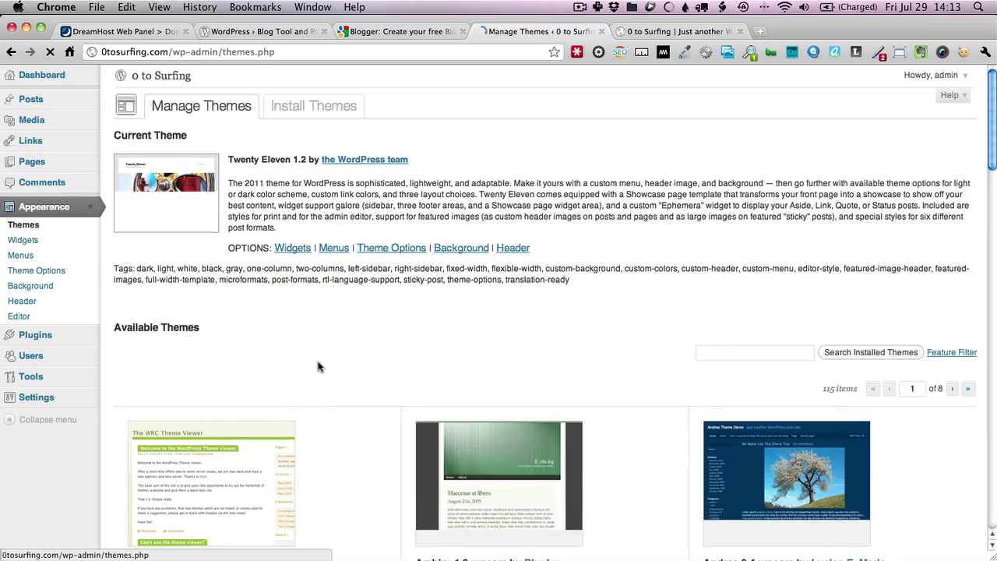
scroll(329, 344, down, 15)
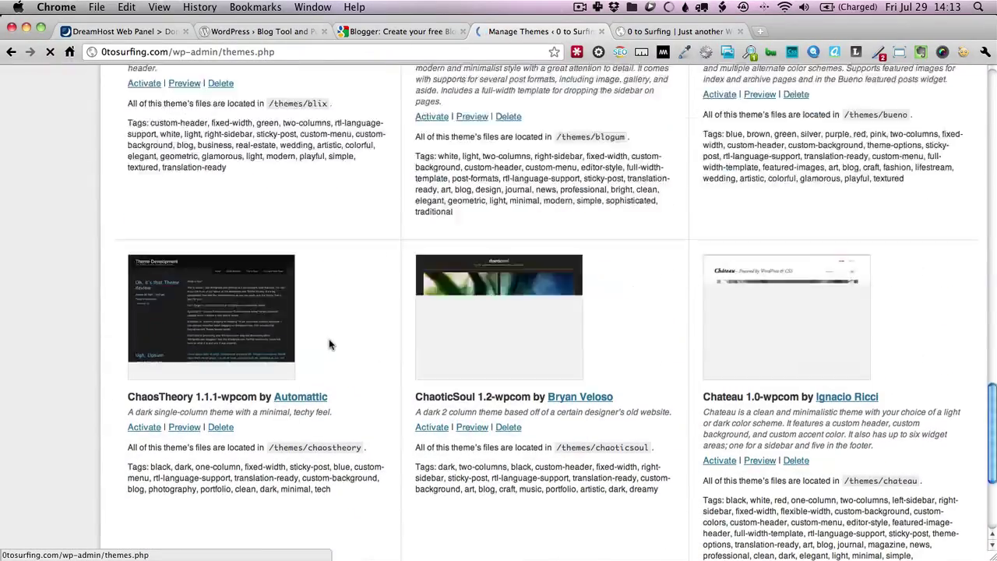
scroll(329, 344, up, 5)
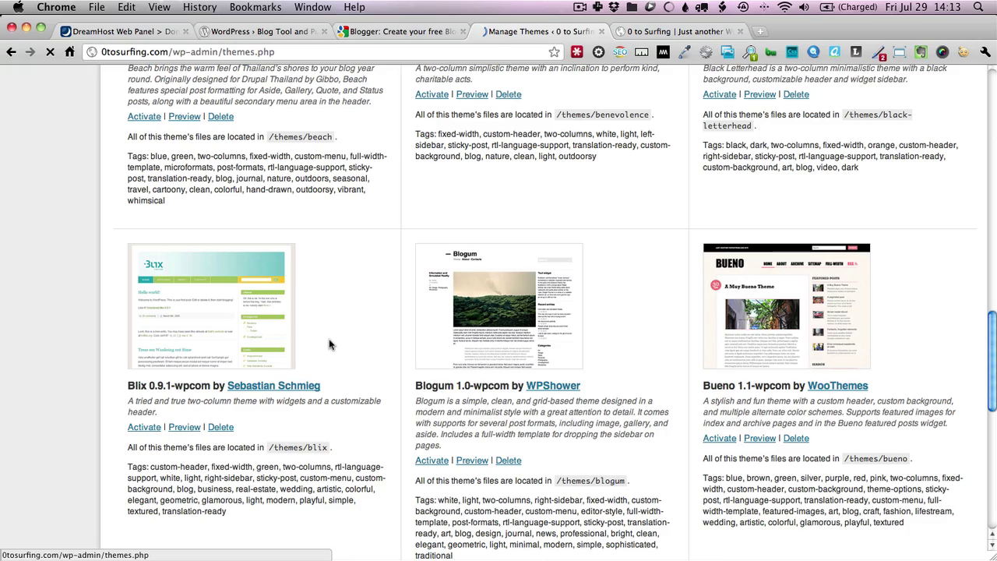
scroll(329, 344, up, 15)
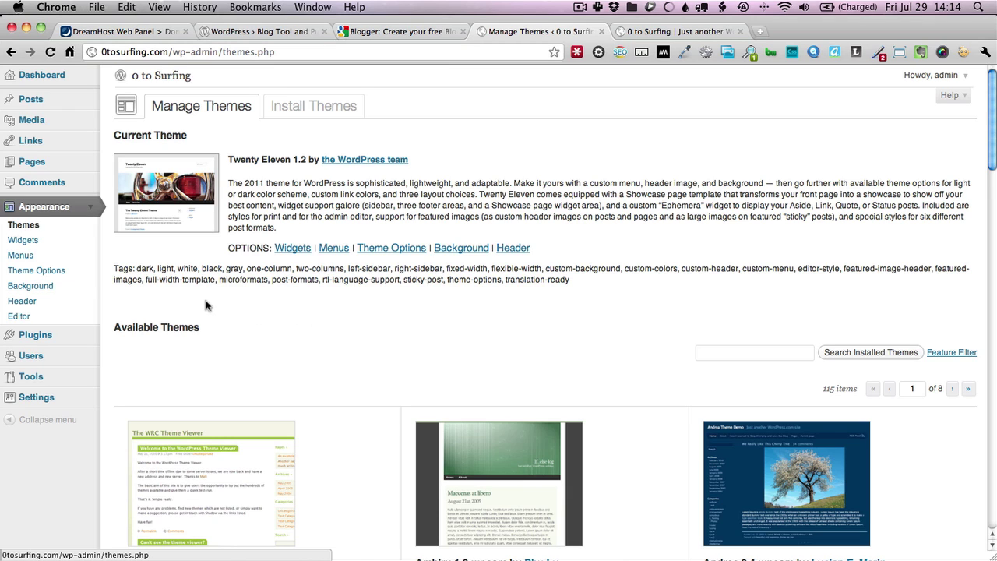
key(super+Tab)
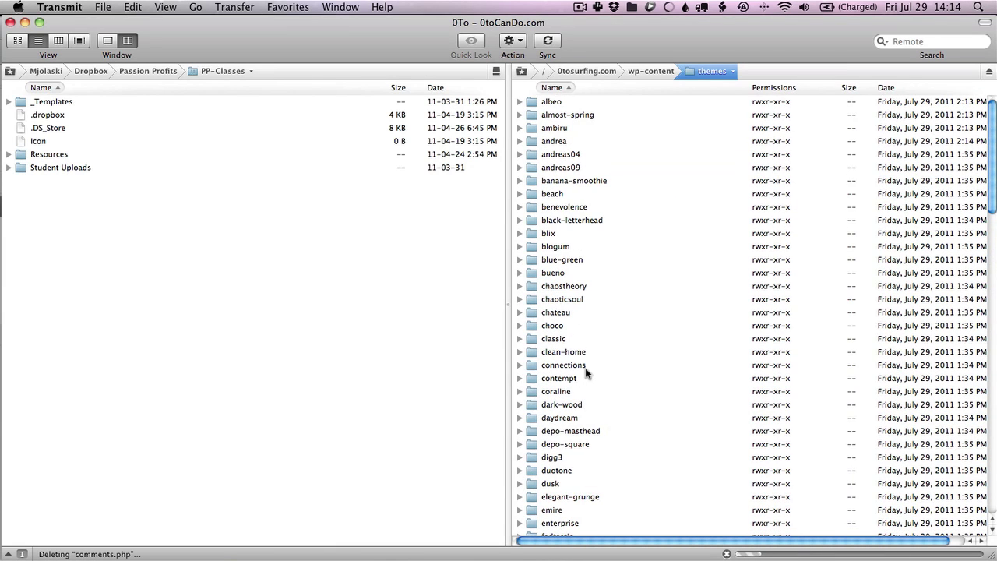
click(649, 71)
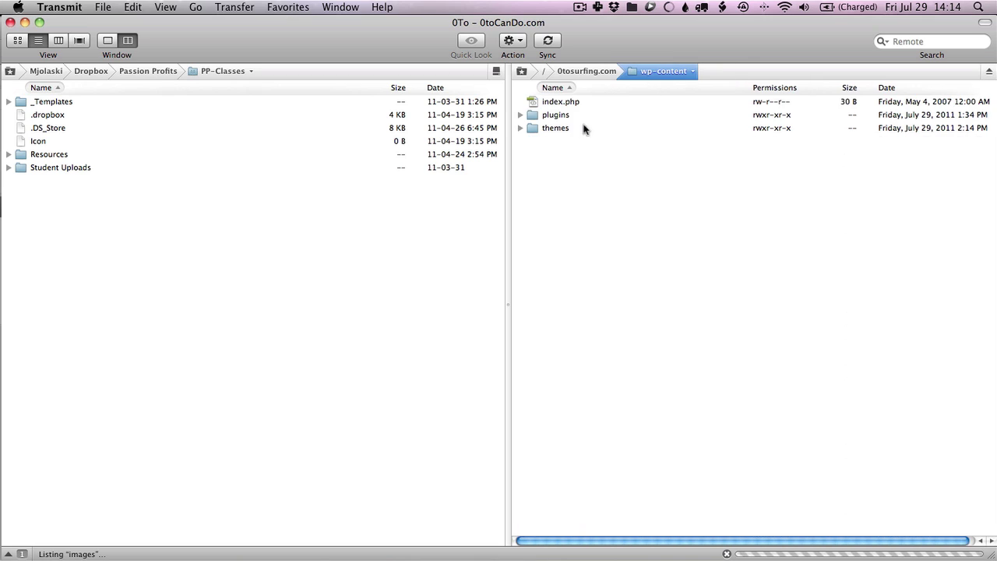
double_click(556, 116)
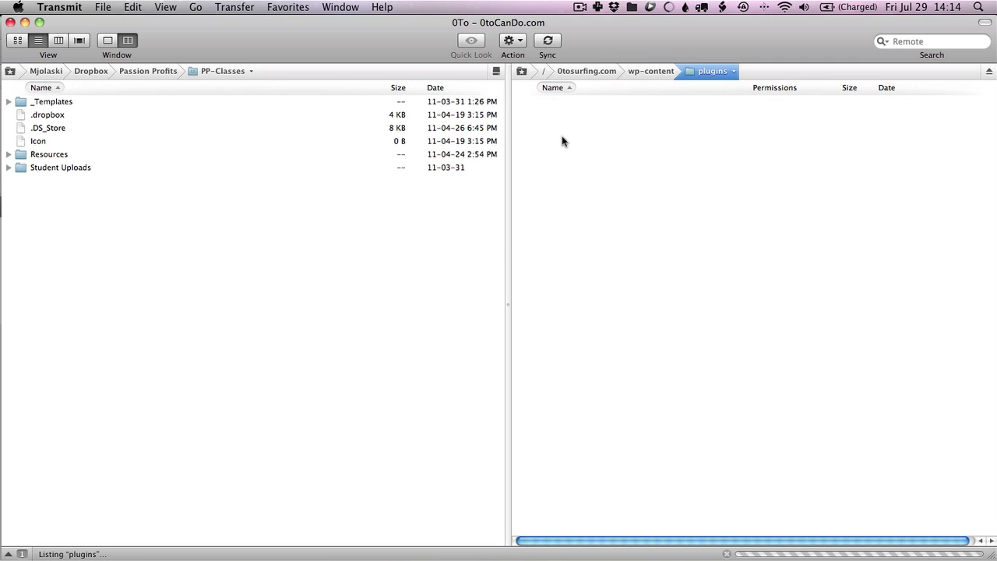
click(555, 106)
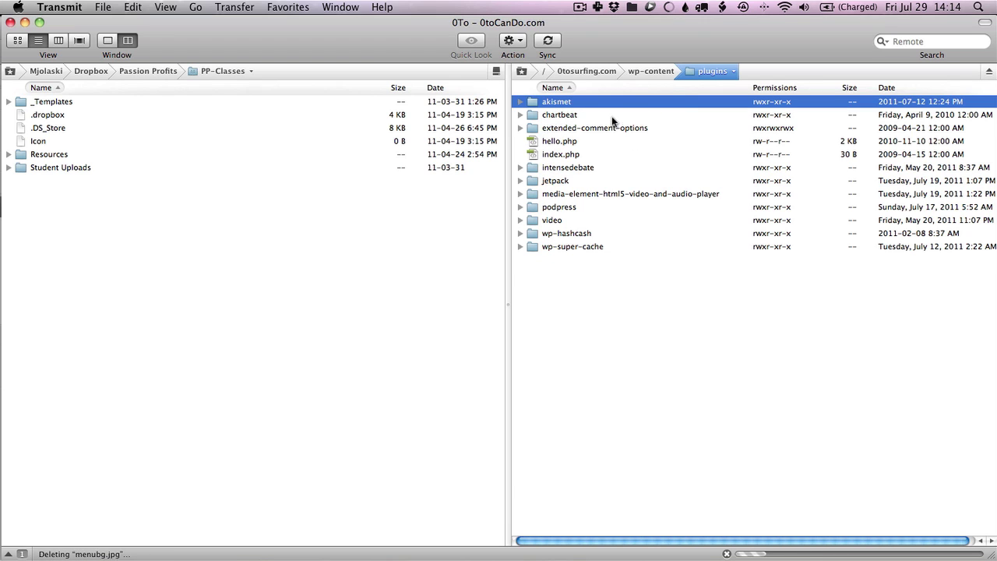
click(643, 72)
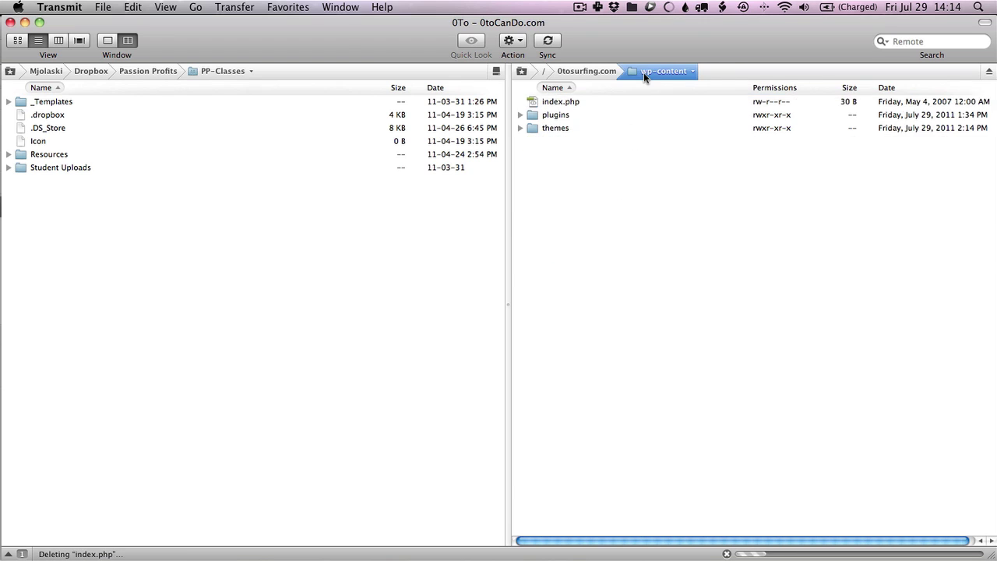
double_click(559, 128)
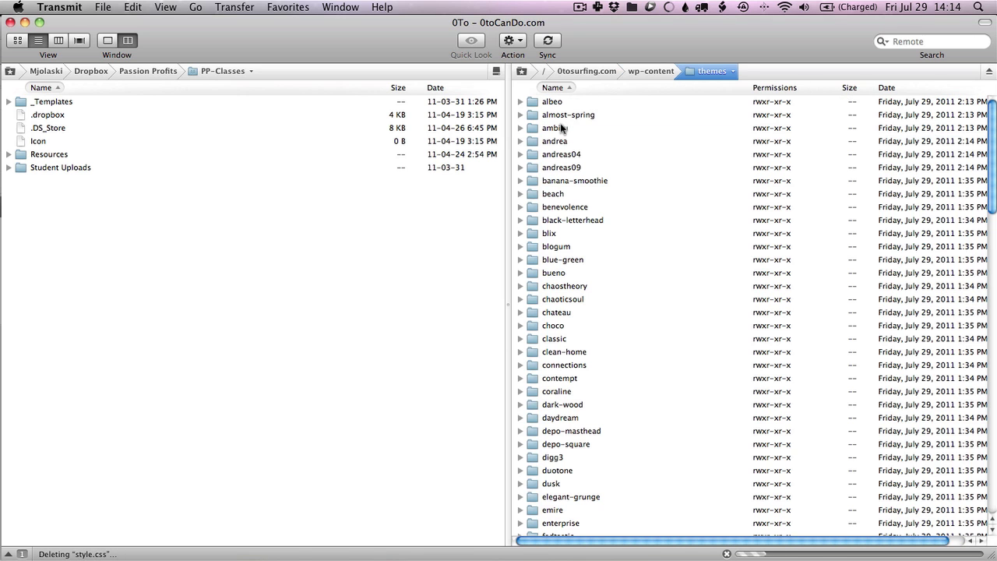
click(644, 70)
right_click(581, 185)
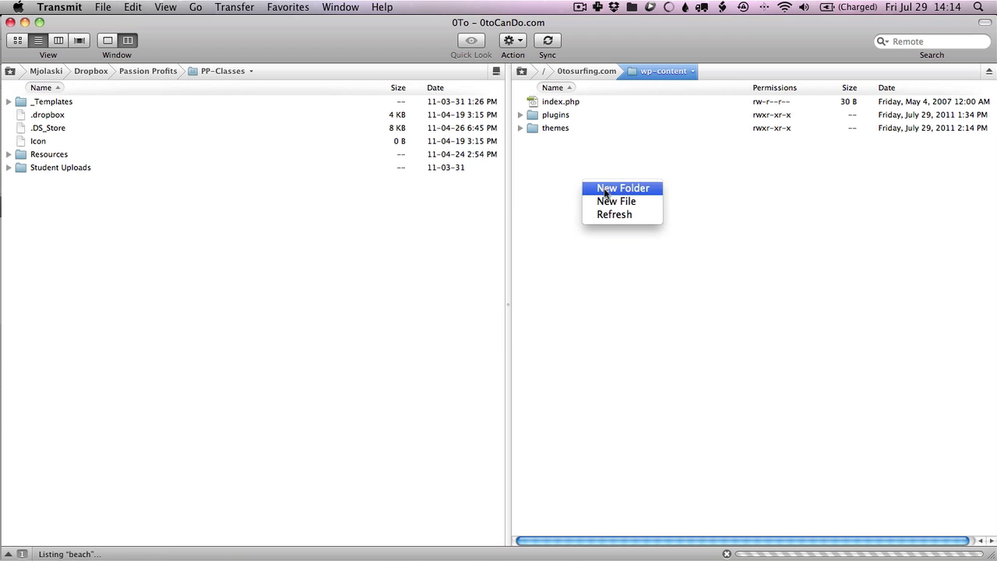
click(583, 172)
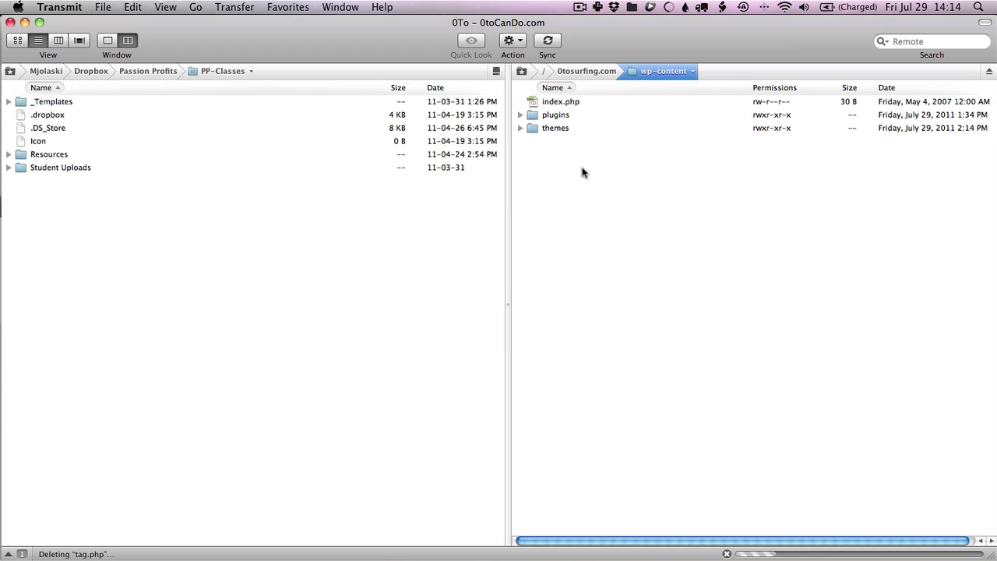
key(super+Tab)
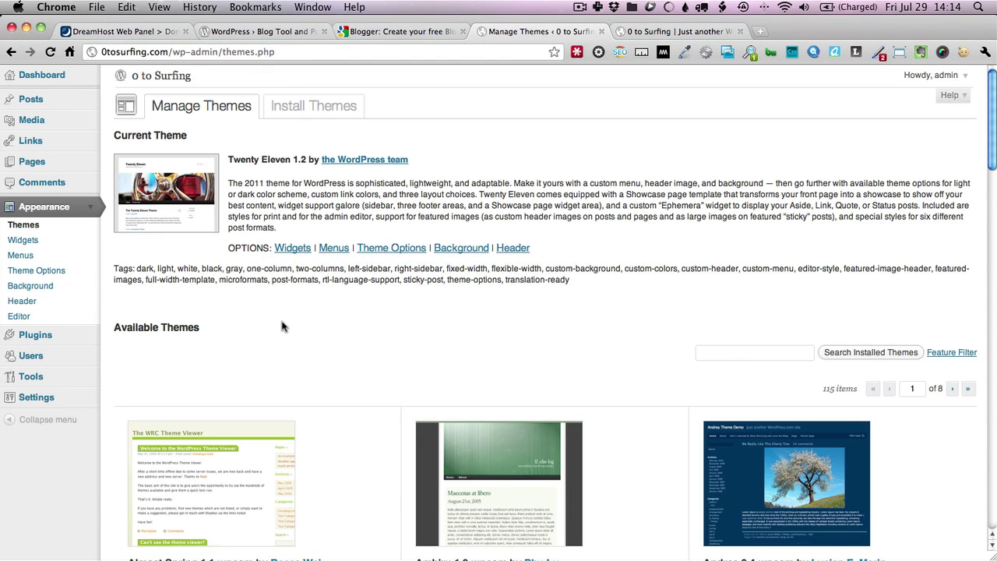
Open Permalink Settings and compare the default, Numeric, Month and name, and Day and name formats
click(90, 399)
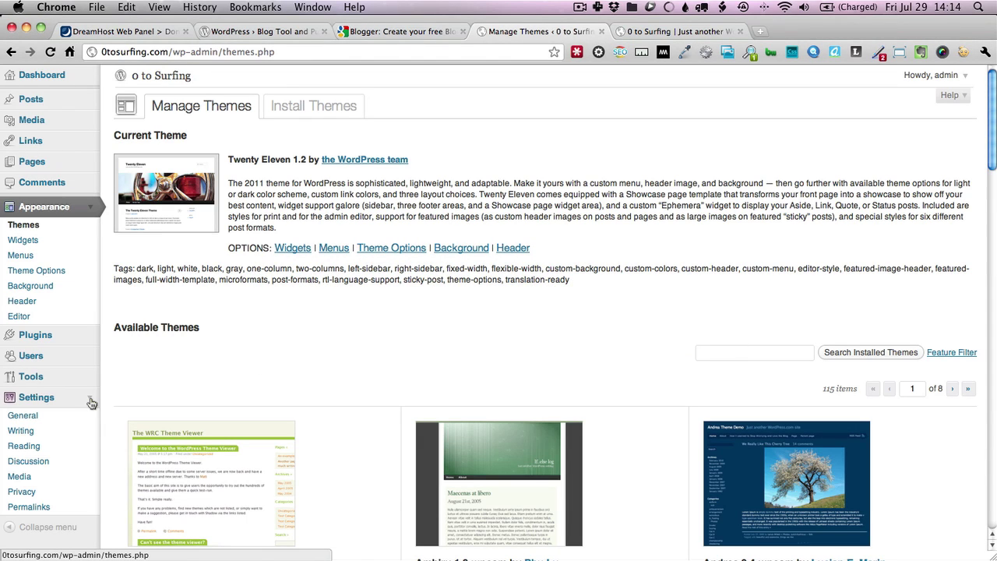
click(30, 509)
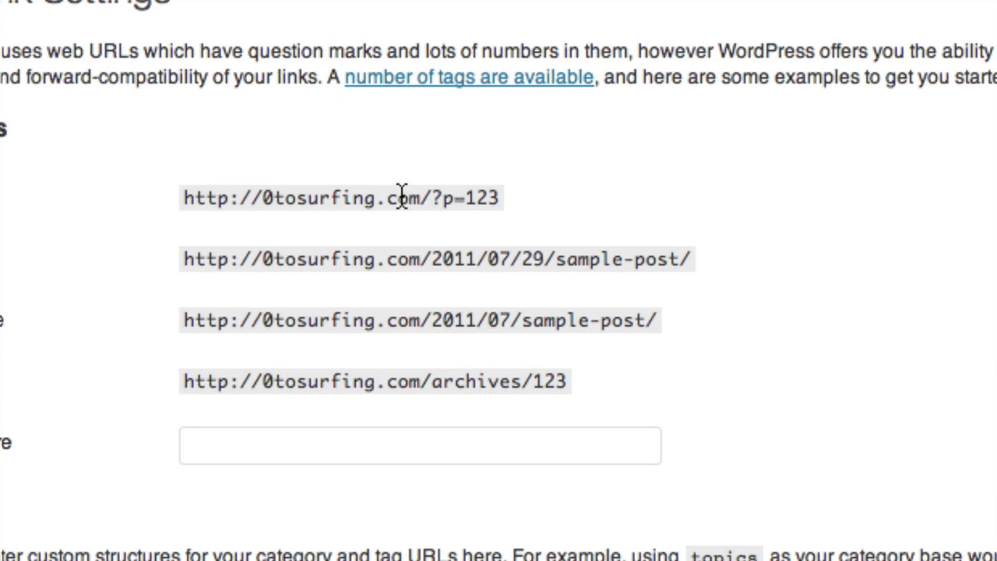
drag(499, 198, 437, 199)
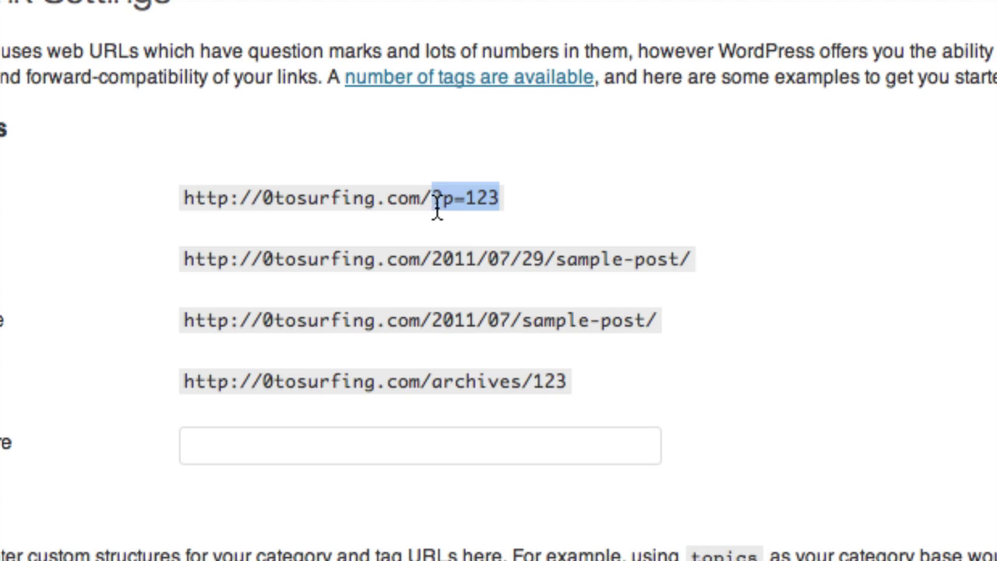
drag(523, 320, 185, 331)
click(647, 331)
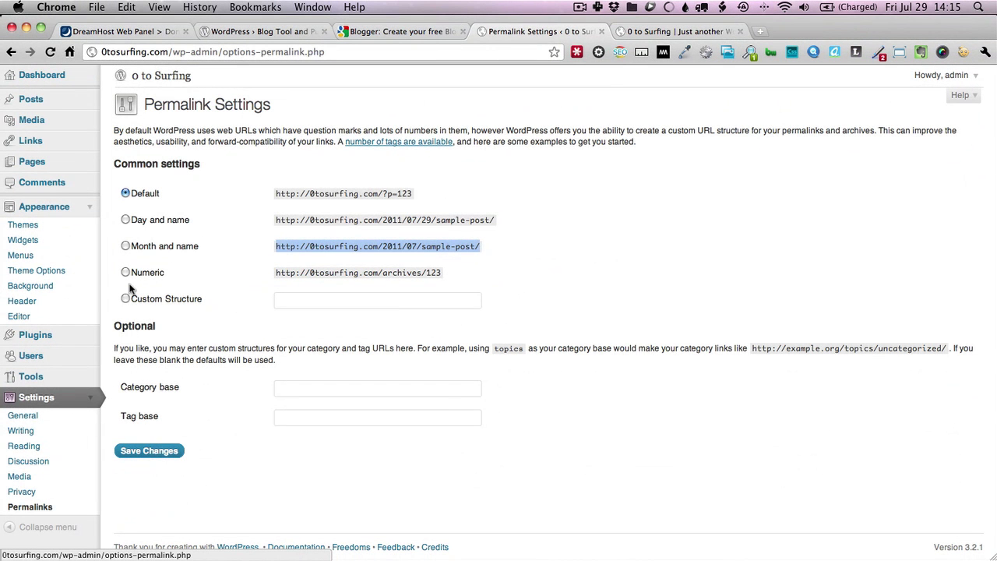
click(125, 273)
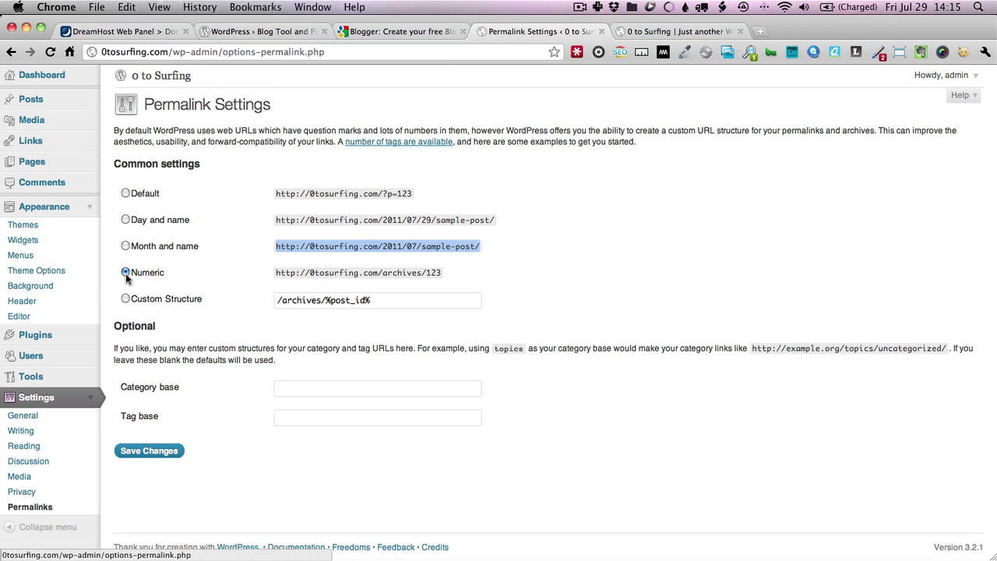
click(126, 246)
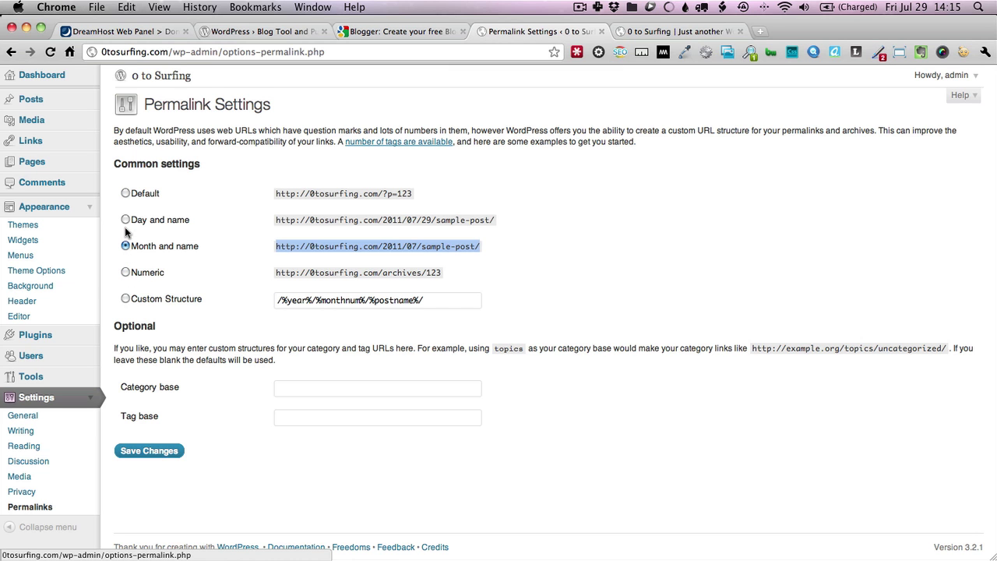
click(126, 220)
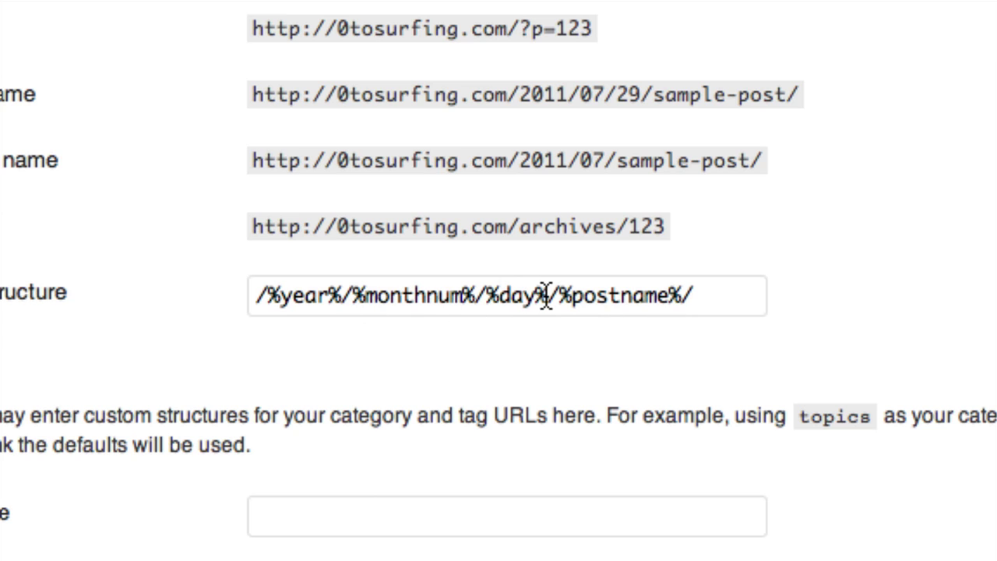
Trim the Custom Structure to /%postname%/ and save the changes
drag(545, 296, 192, 270)
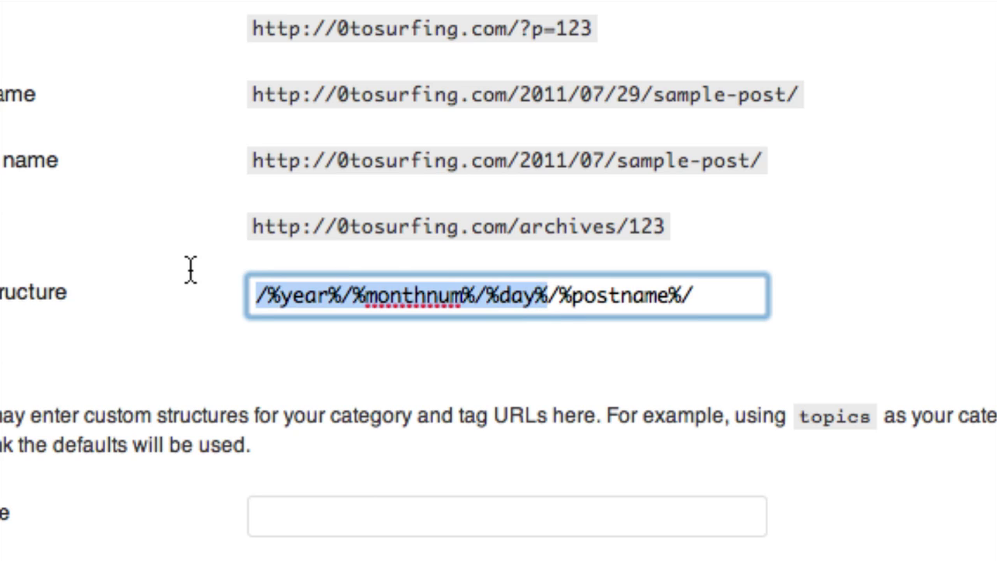
key(BackSpace)
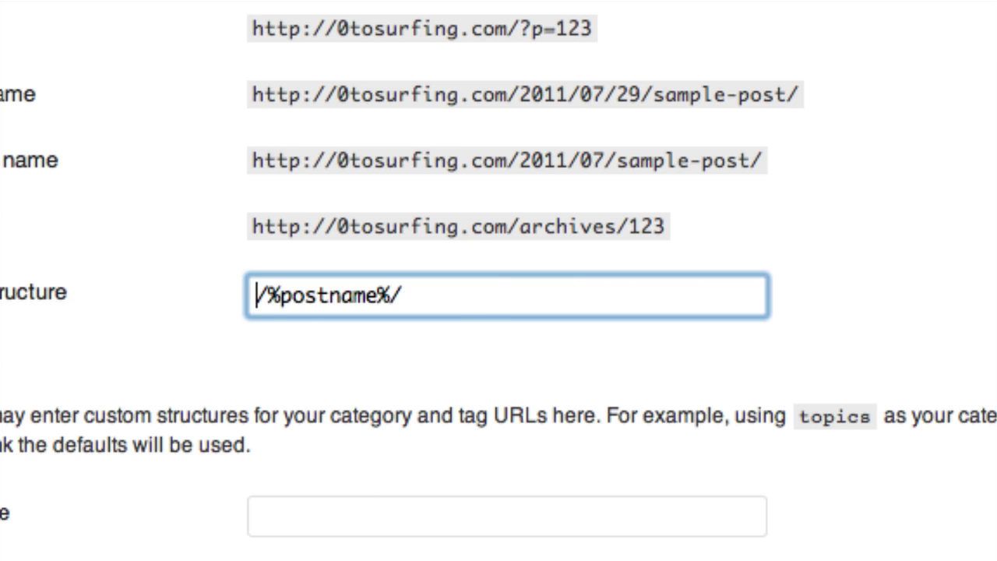
double_click(307, 298)
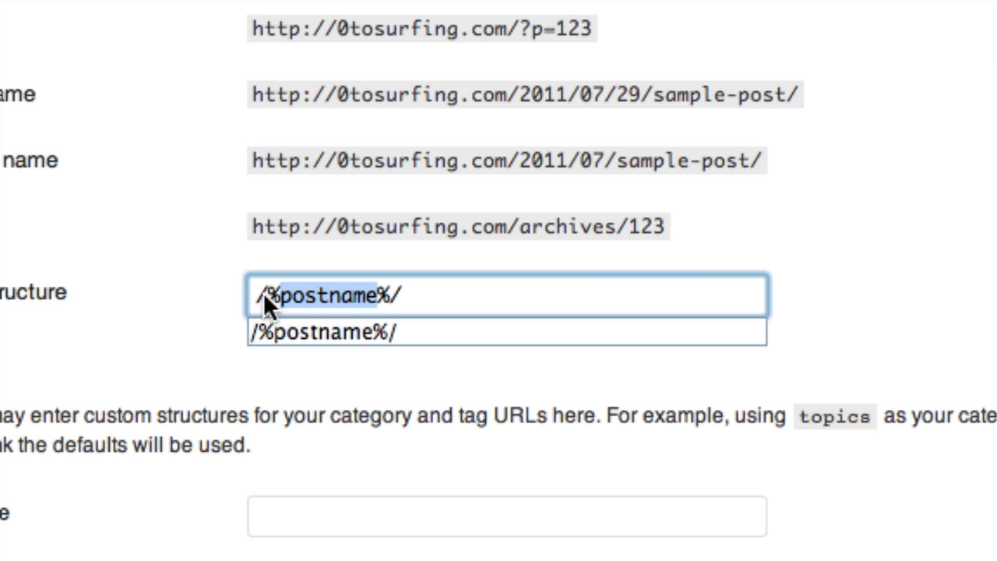
click(269, 294)
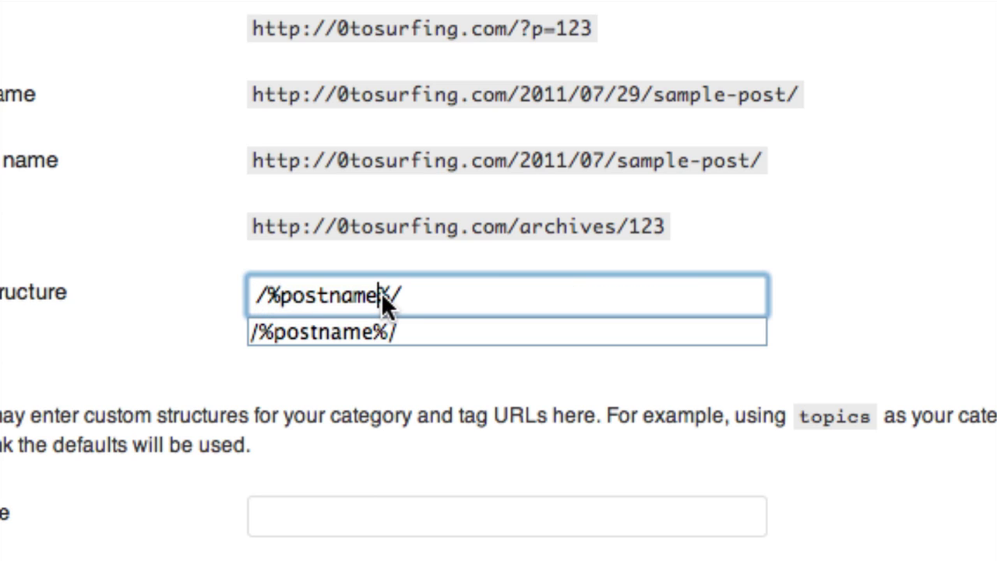
drag(381, 294, 391, 294)
drag(269, 294, 258, 294)
click(343, 294)
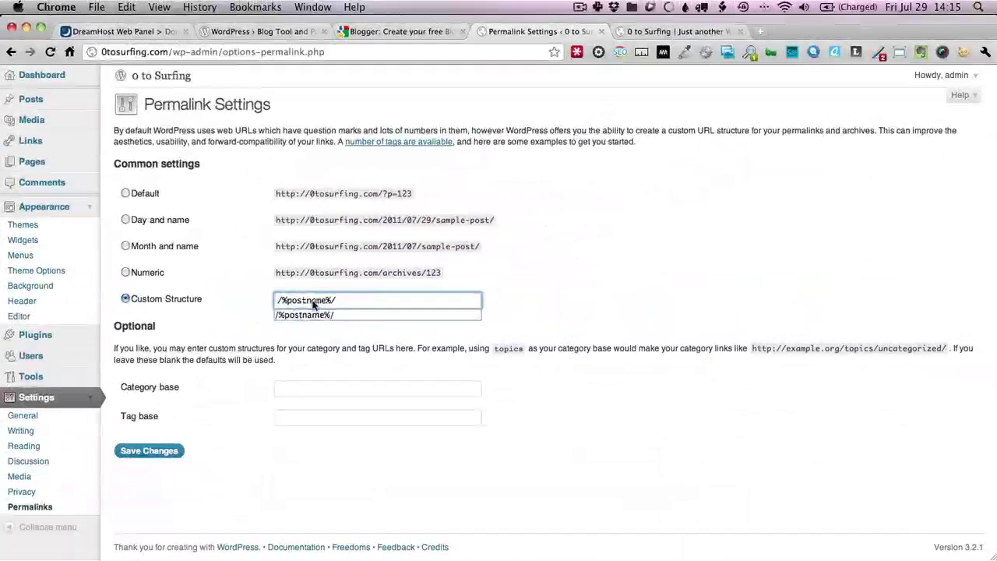
click(144, 455)
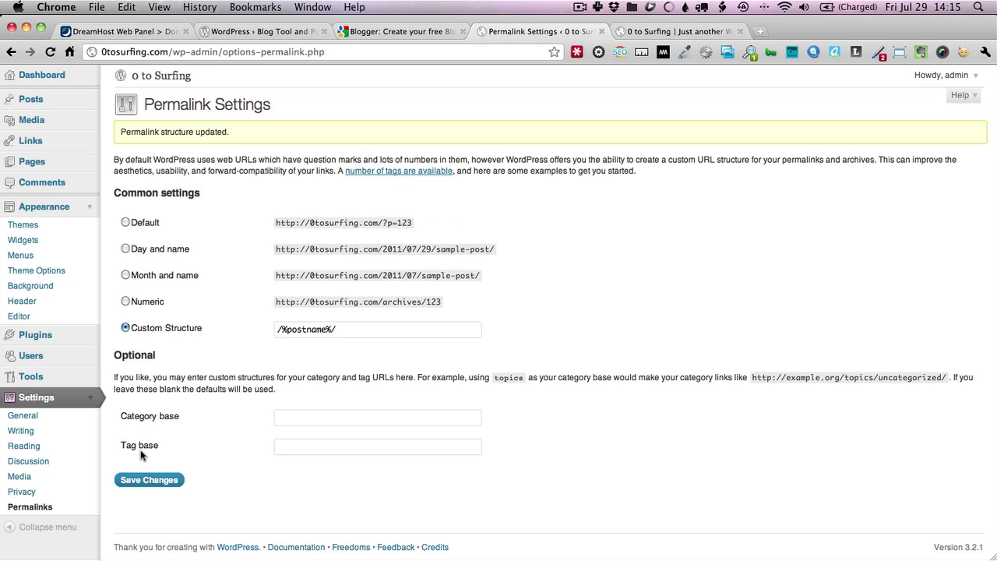
Open the published Hello world! post and confirm its address ends in /hello-world/
click(89, 100)
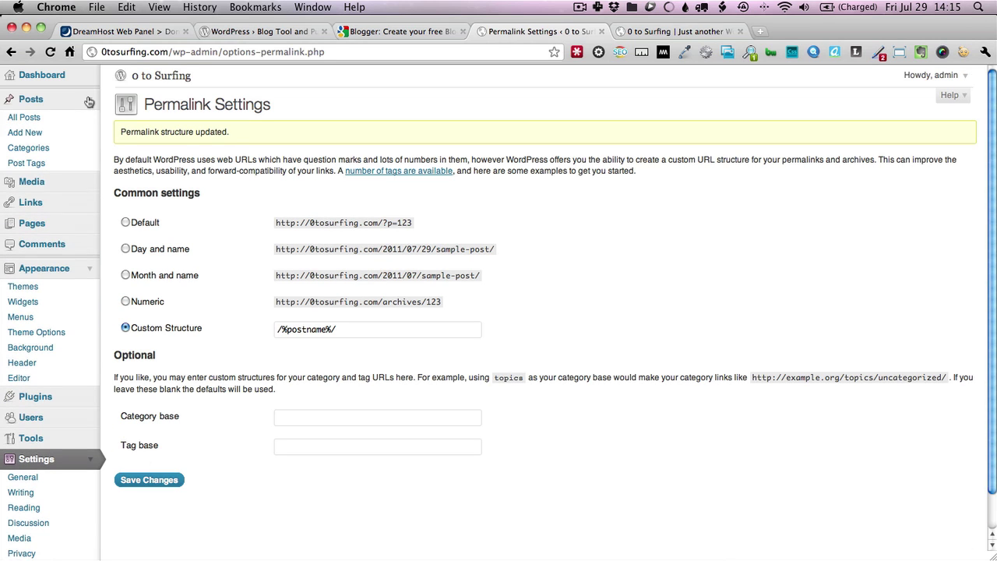
click(40, 118)
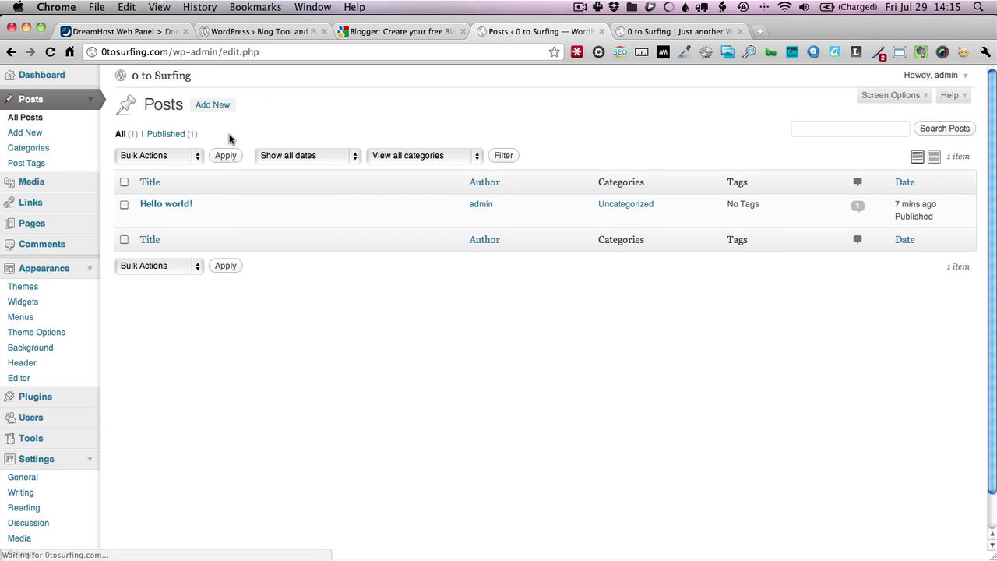
super+click(176, 204)
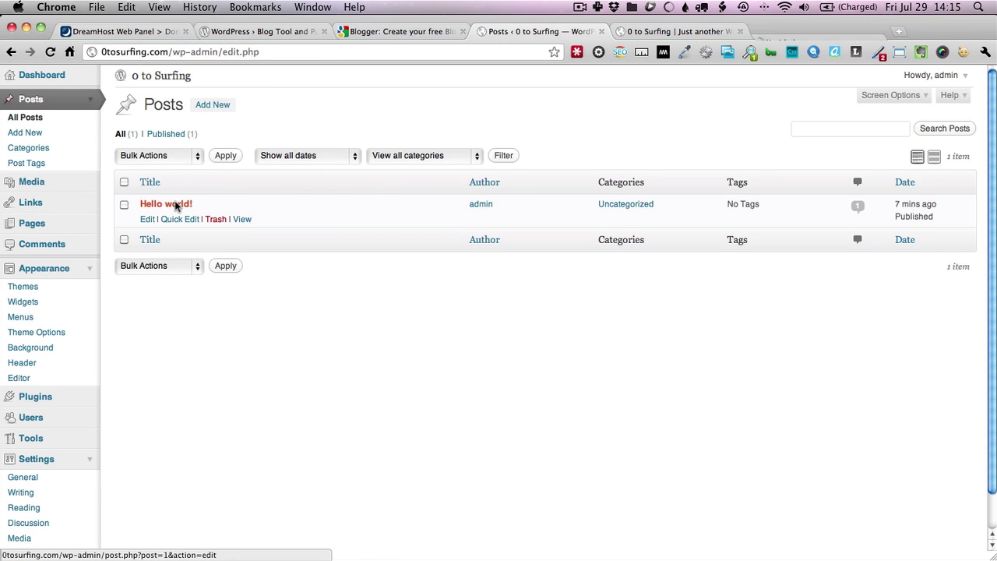
click(773, 35)
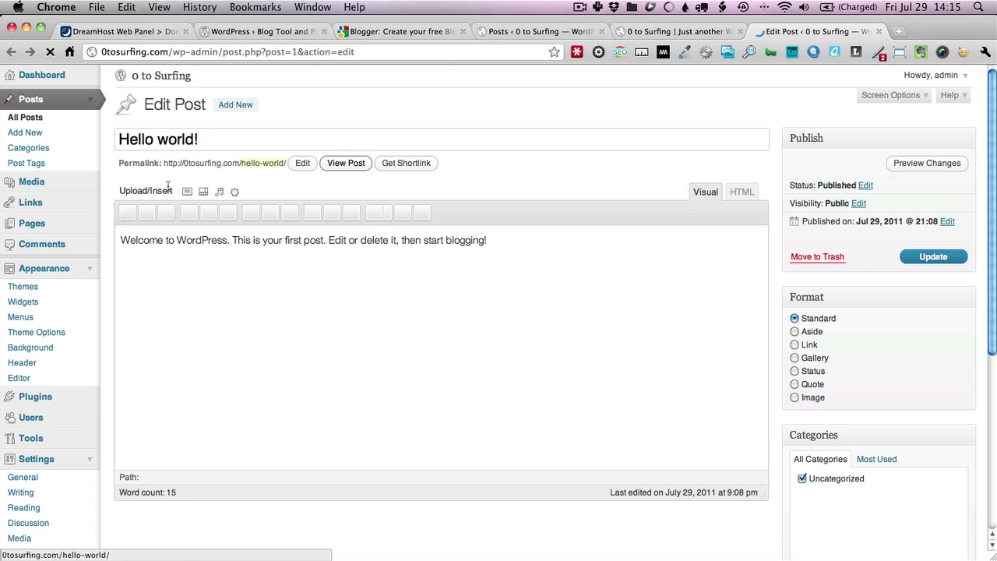
super+click(330, 163)
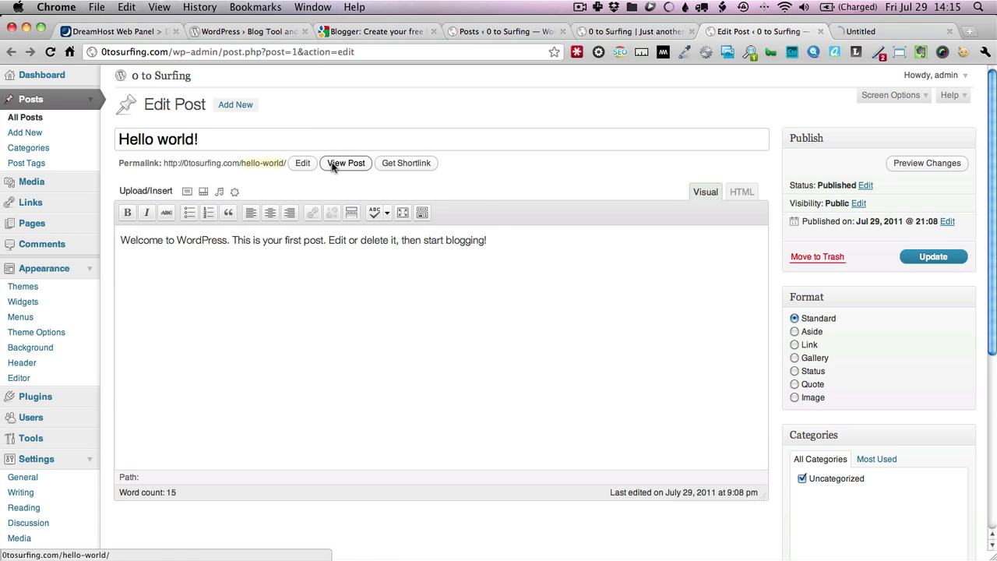
click(866, 31)
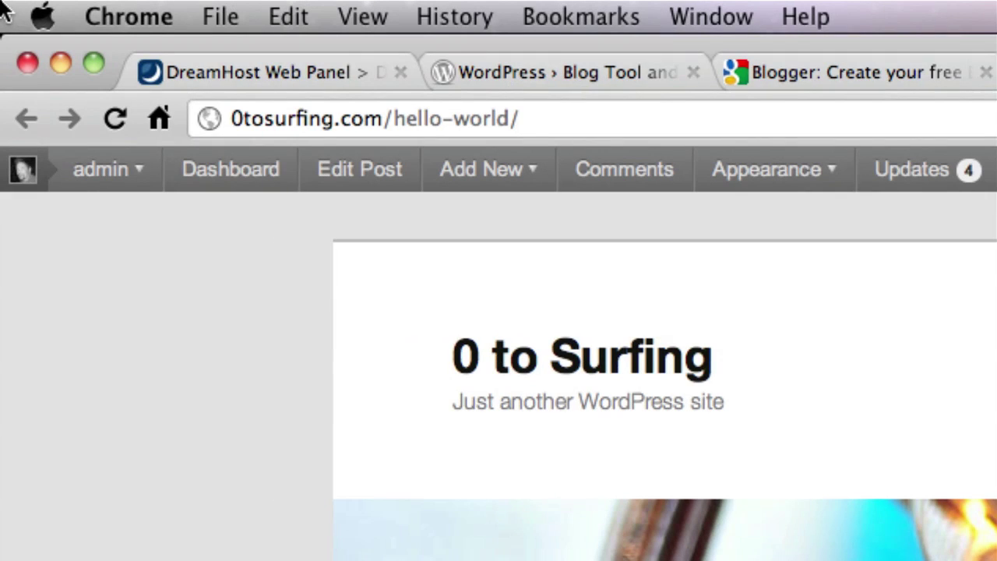
drag(392, 122, 521, 124)
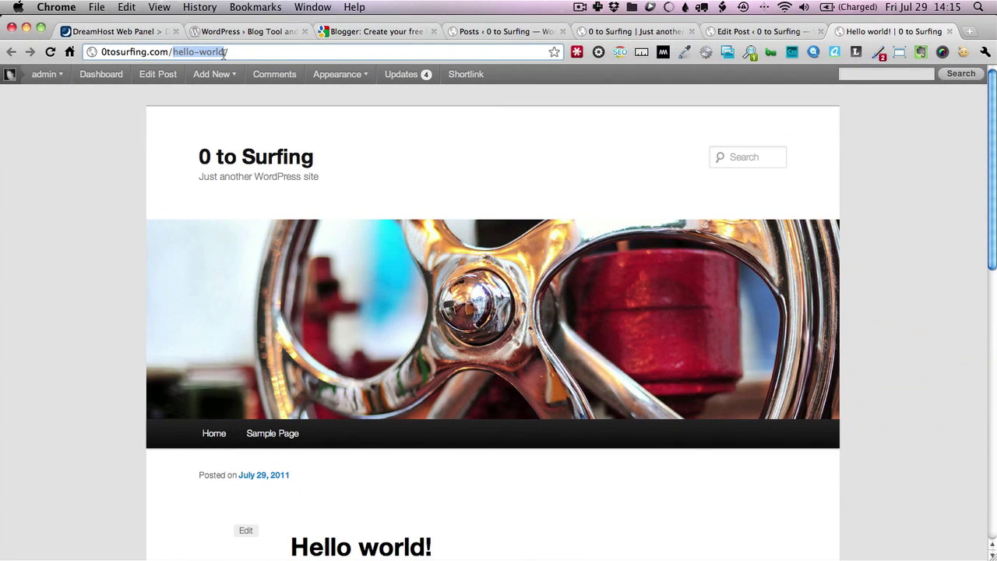
click(520, 34)
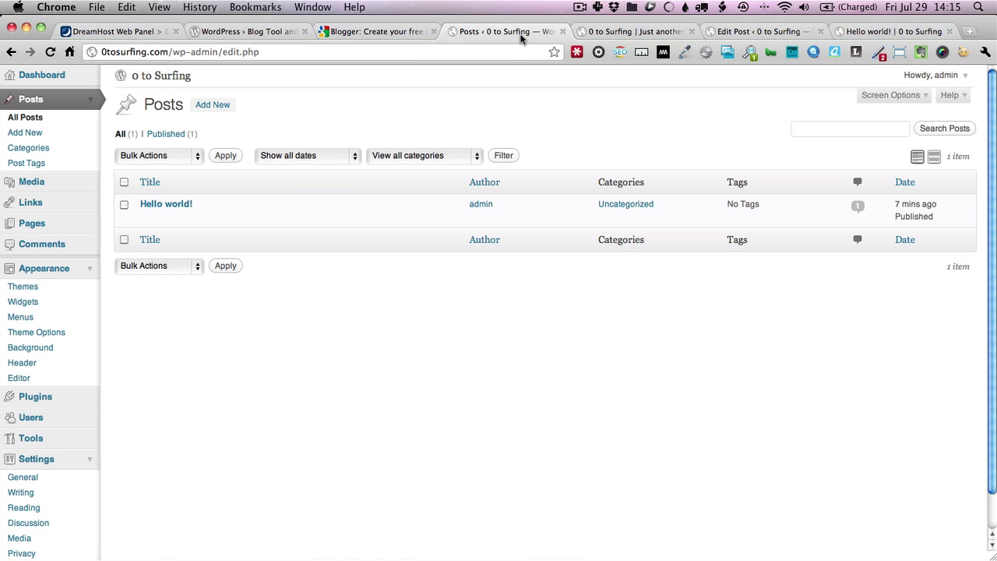
Turn off month- and year-based upload folders, save Media Settings, and collapse the Appearance and Settings menus
click(12, 523)
scroll(11, 527, down, 1)
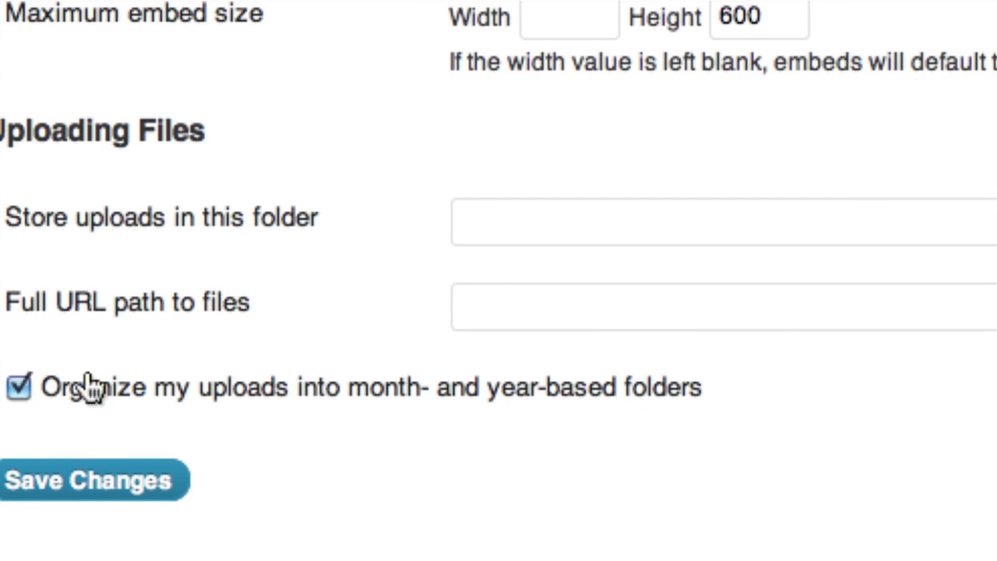
click(24, 382)
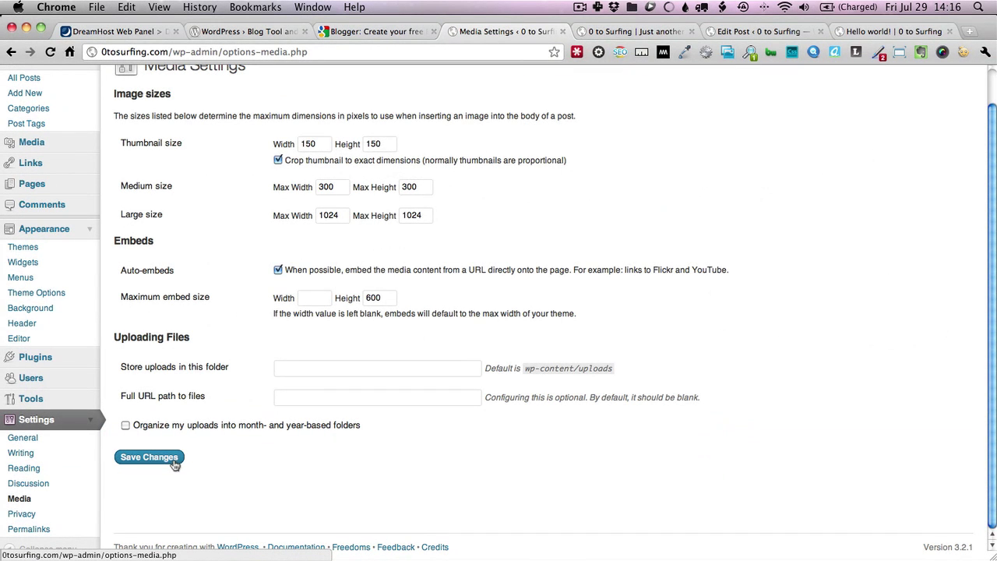
click(174, 460)
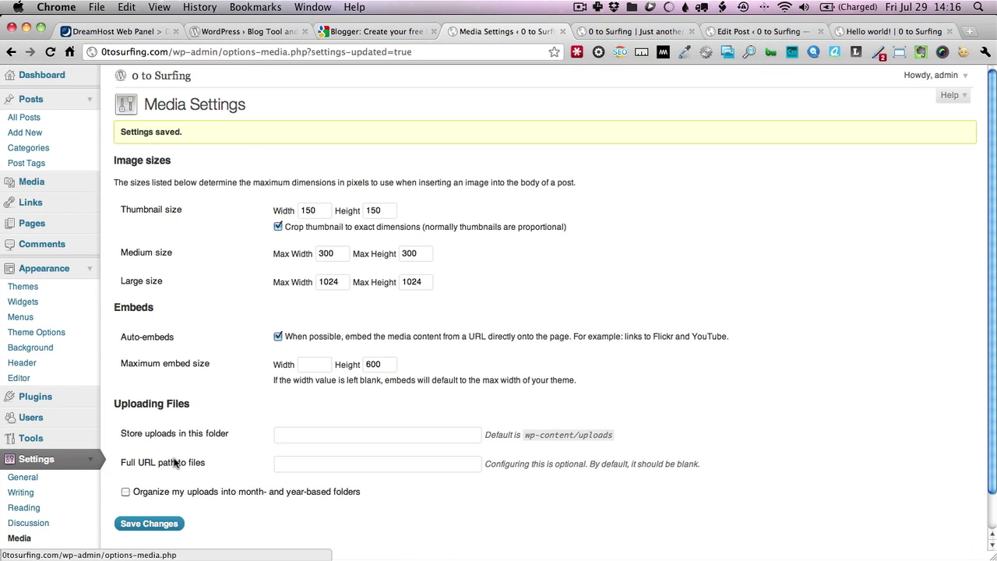
click(88, 268)
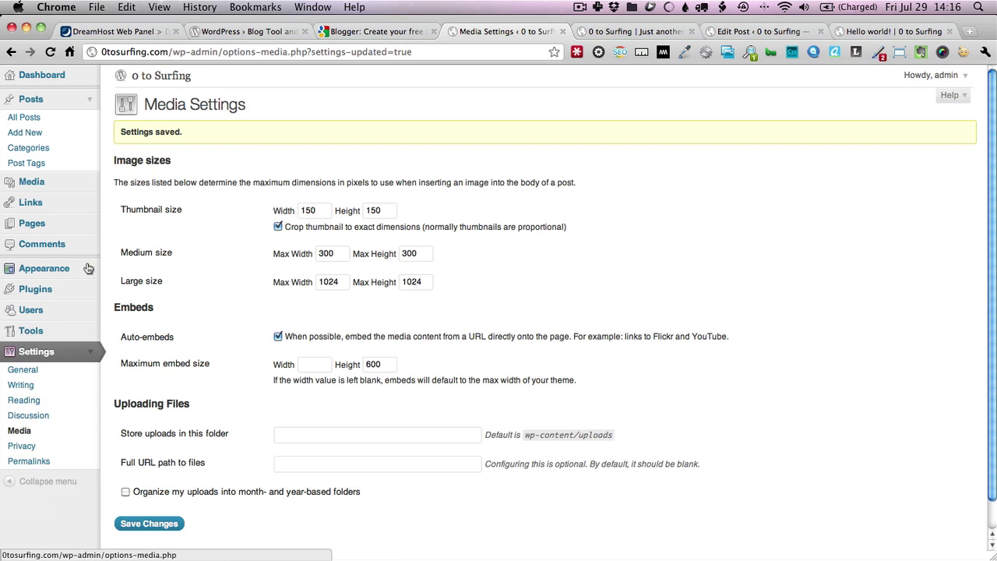
click(90, 357)
Return to the Dashboard and expand the Posts and Pages admin menus to see their pages
click(91, 99)
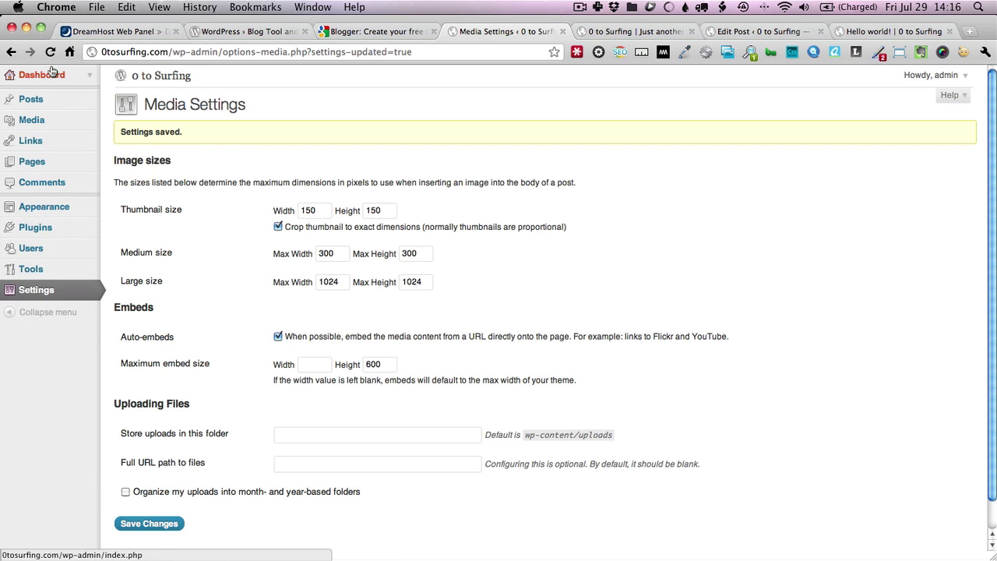
click(51, 76)
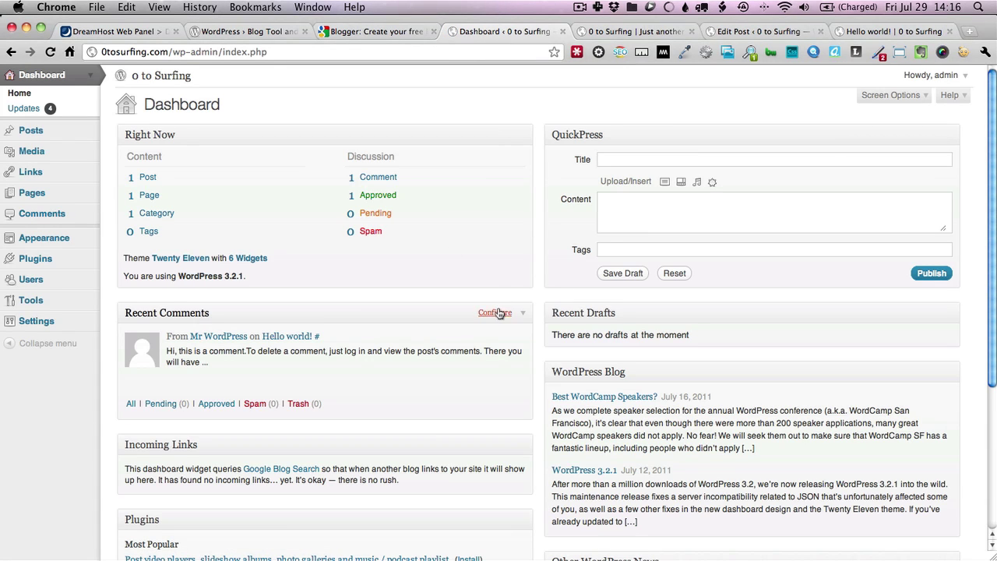
scroll(445, 345, down, 5)
scroll(445, 345, up, 5)
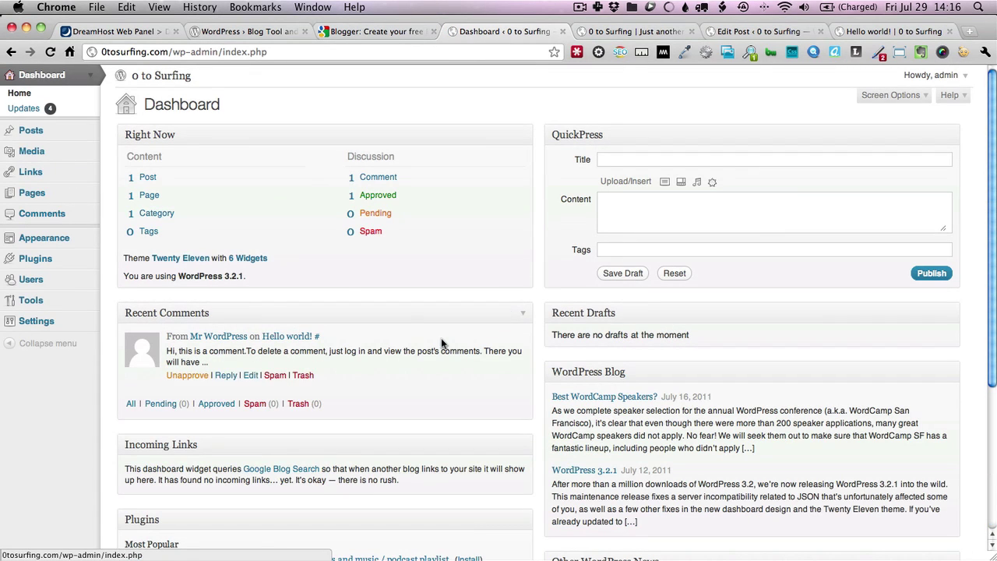
click(88, 136)
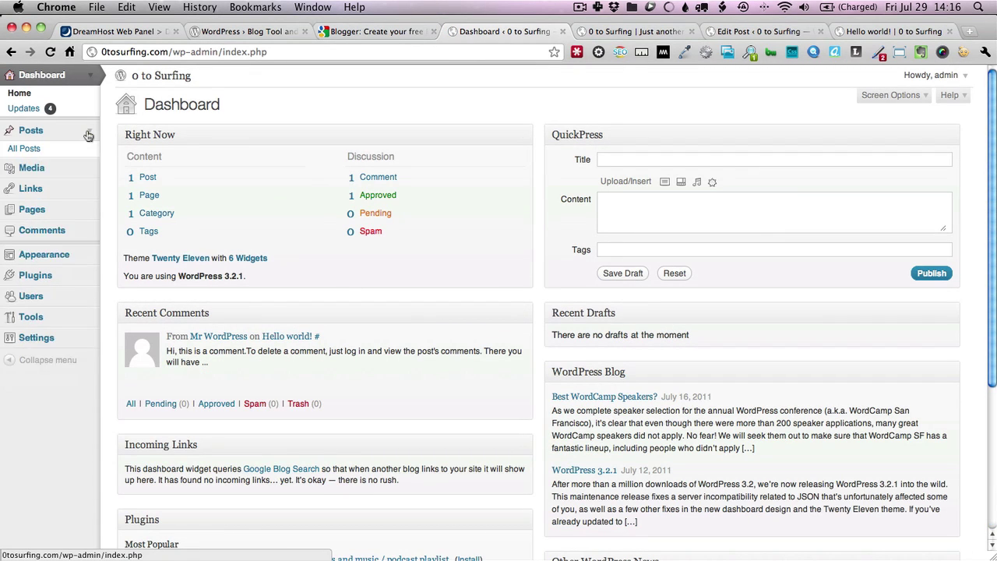
click(90, 197)
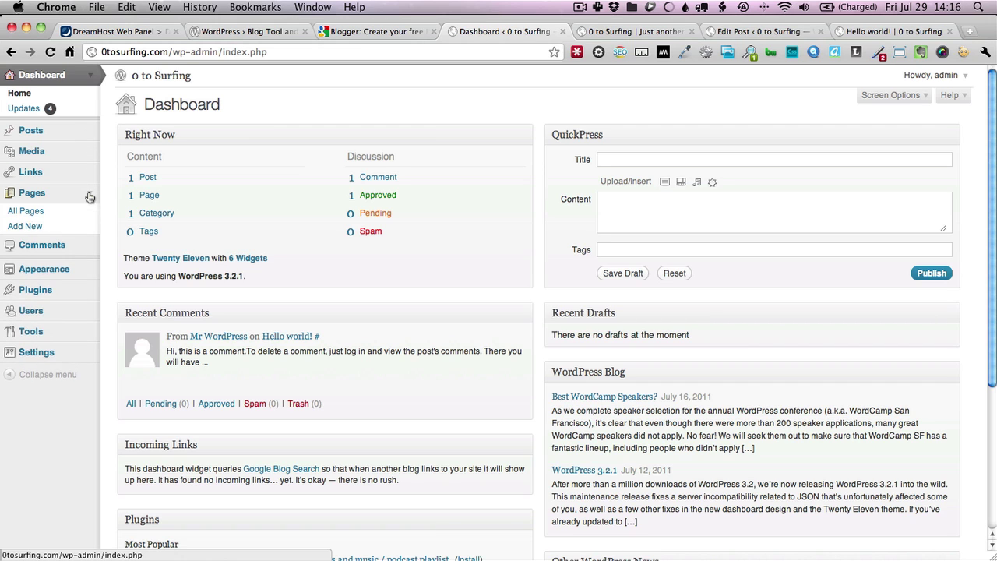
click(90, 195)
Expand and collapse the Media, Links, Appearance and Plugins menus in turn, then expand Users
click(91, 152)
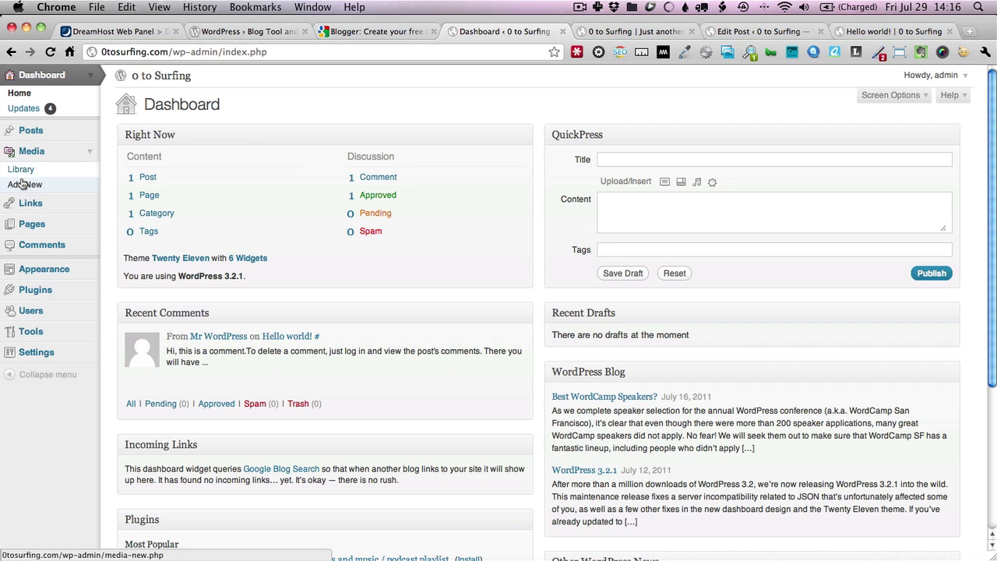
click(91, 158)
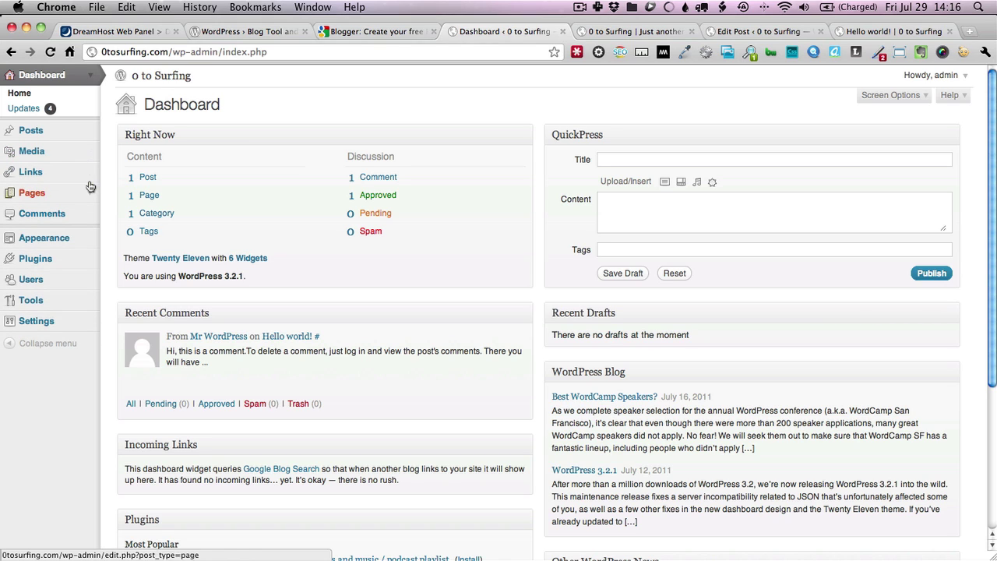
click(91, 174)
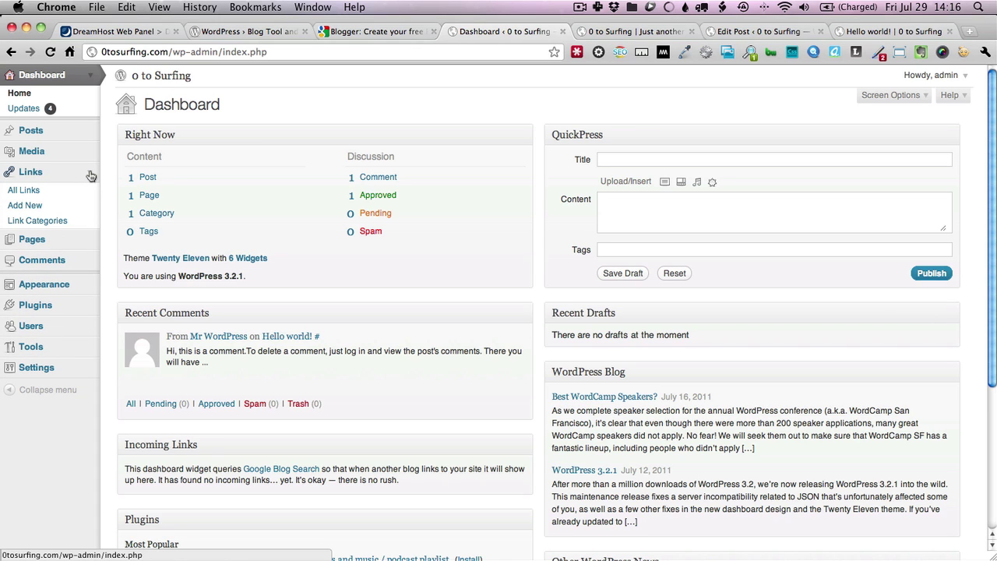
click(92, 174)
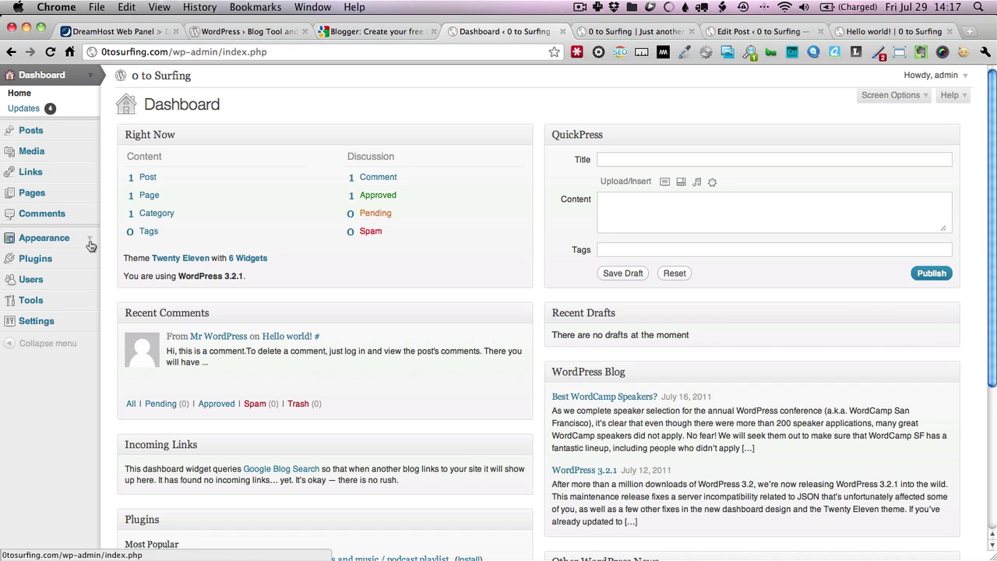
click(90, 240)
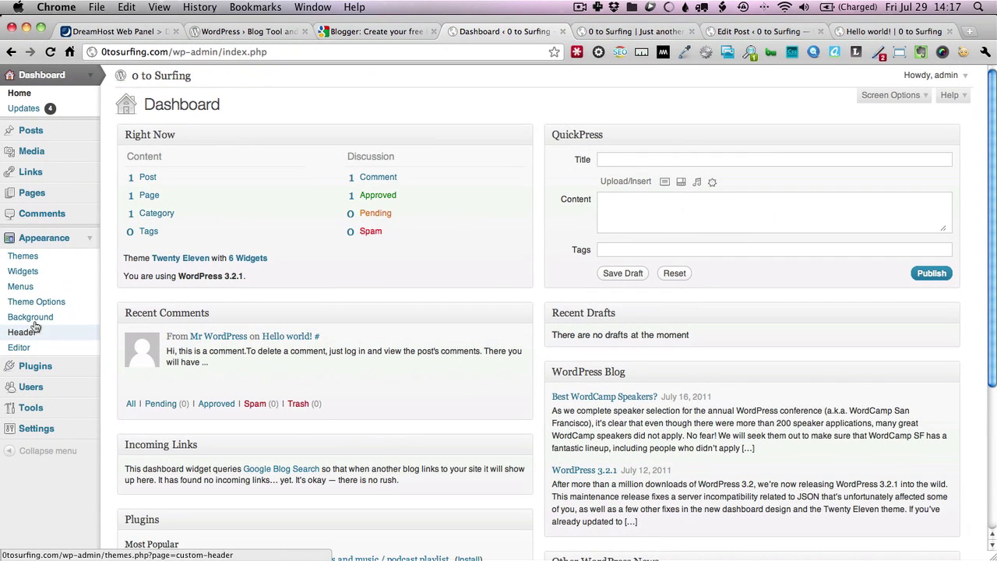
click(92, 235)
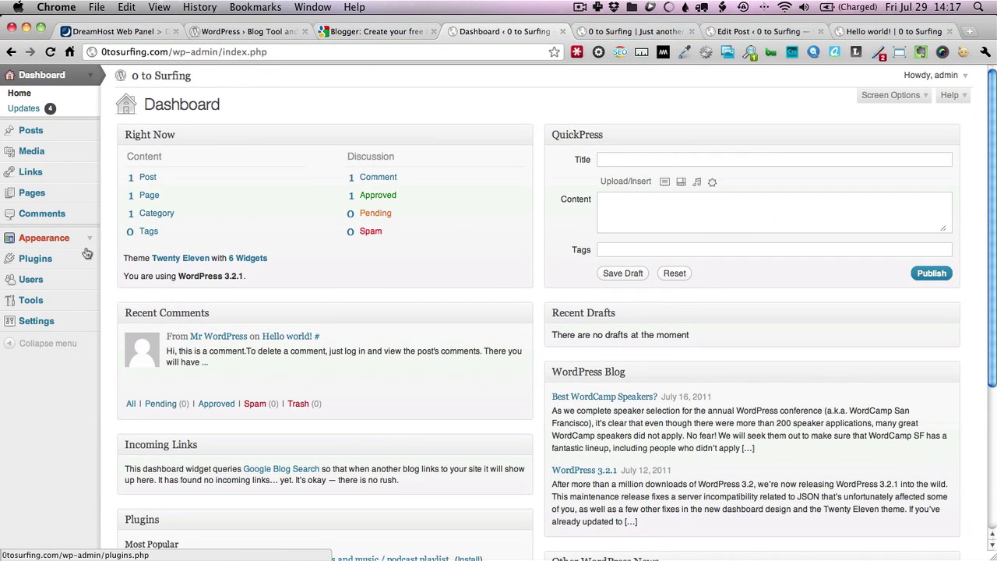
click(88, 263)
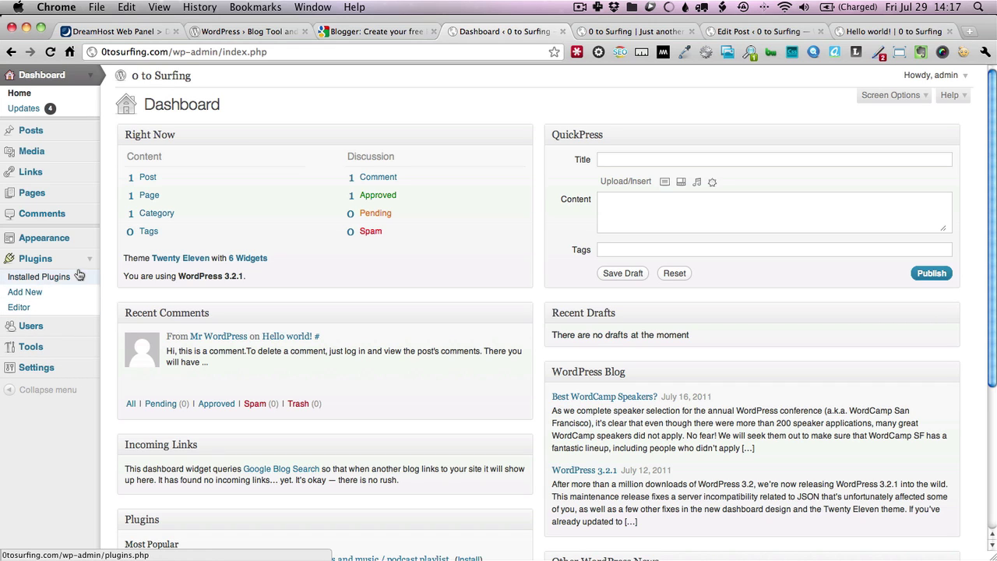
click(88, 264)
click(90, 280)
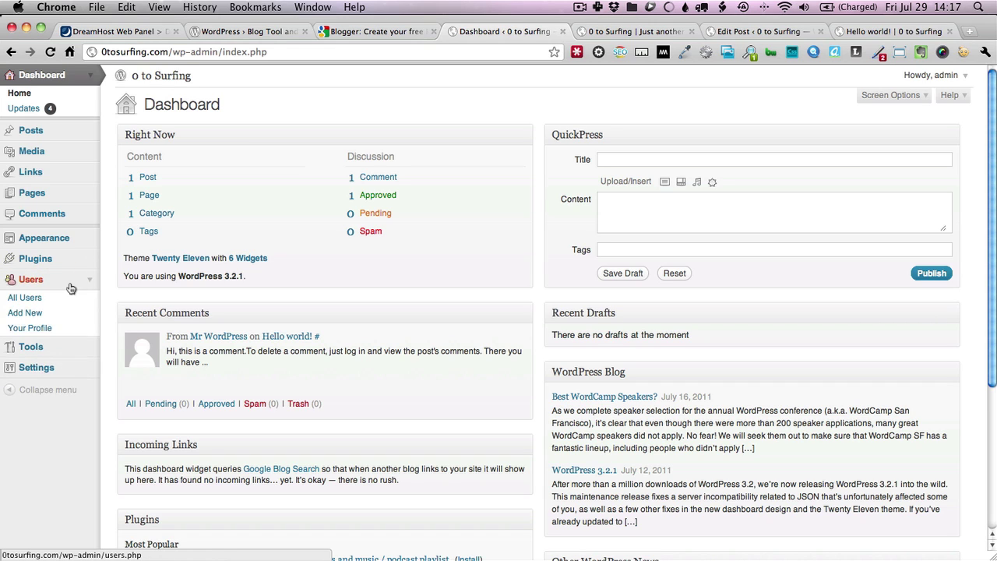
Look over the admin user's Your Profile page, then collapse the Users menu
click(36, 329)
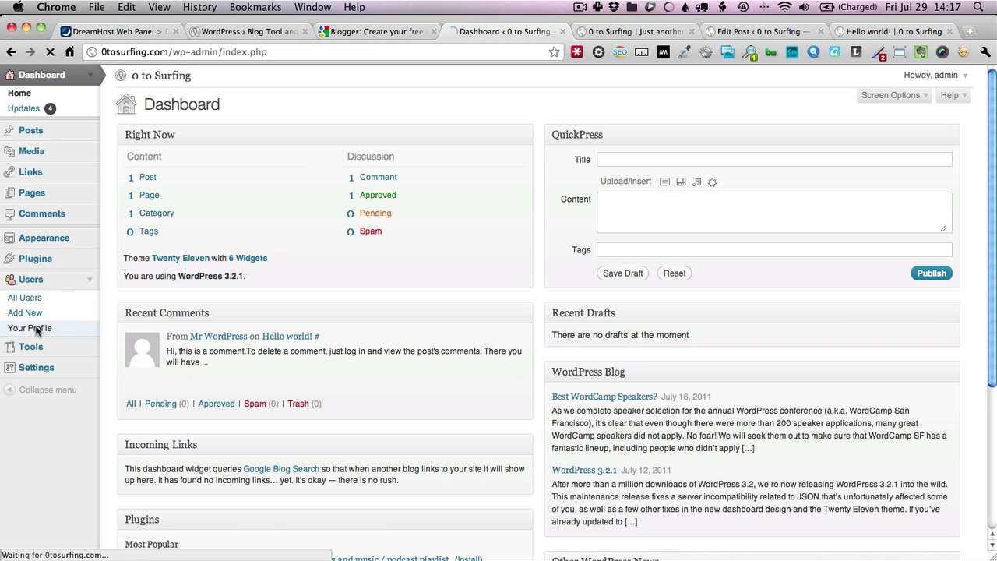
scroll(215, 230, down, 5)
scroll(216, 230, up, 5)
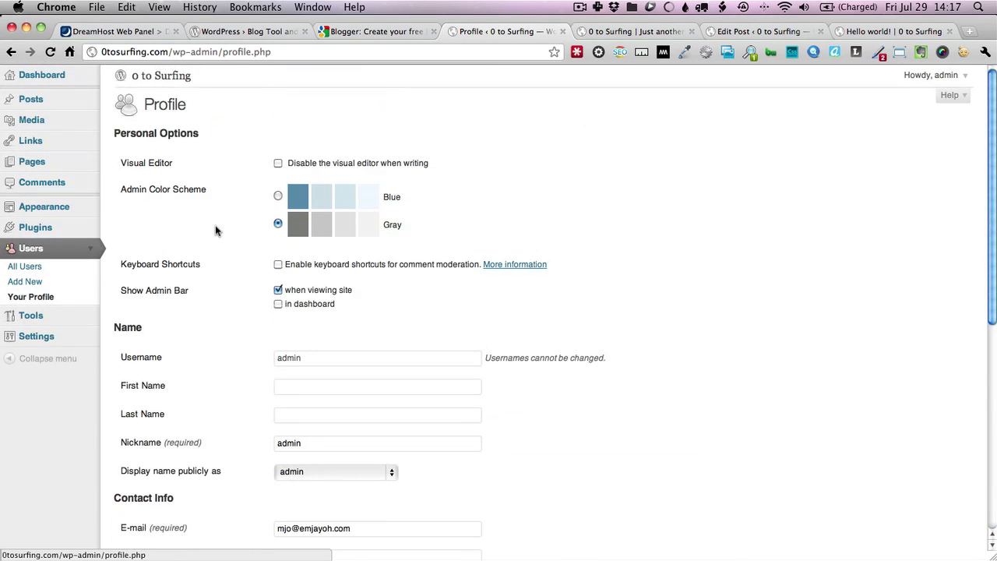
click(92, 252)
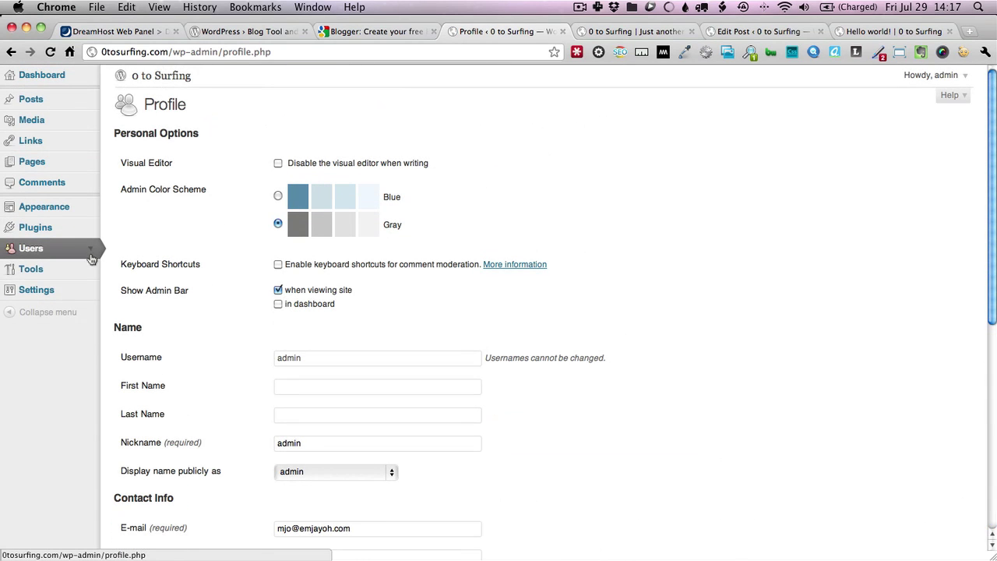
Expand Tools, view General Settings, then return to the live 0 to Surfing front page
click(90, 269)
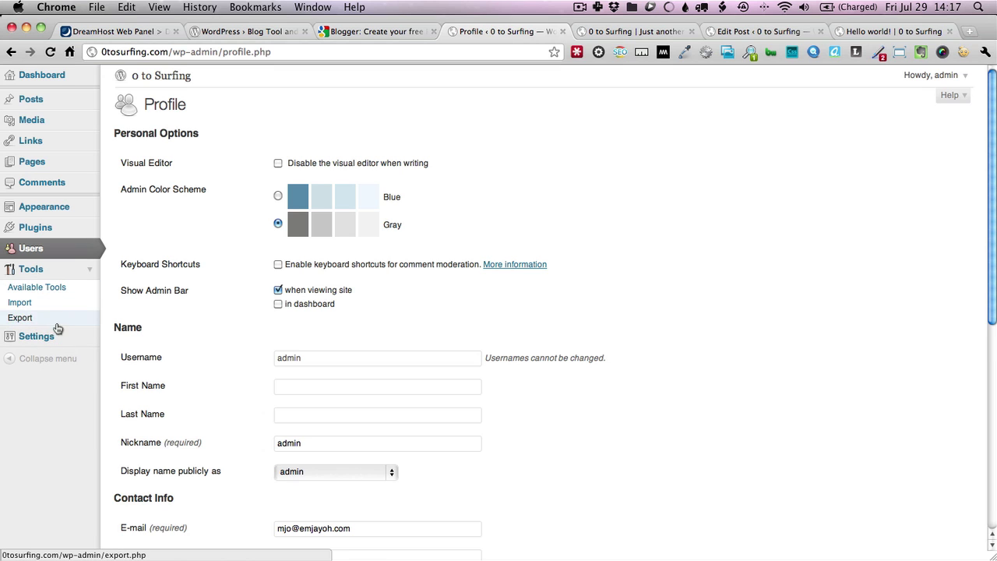
click(86, 344)
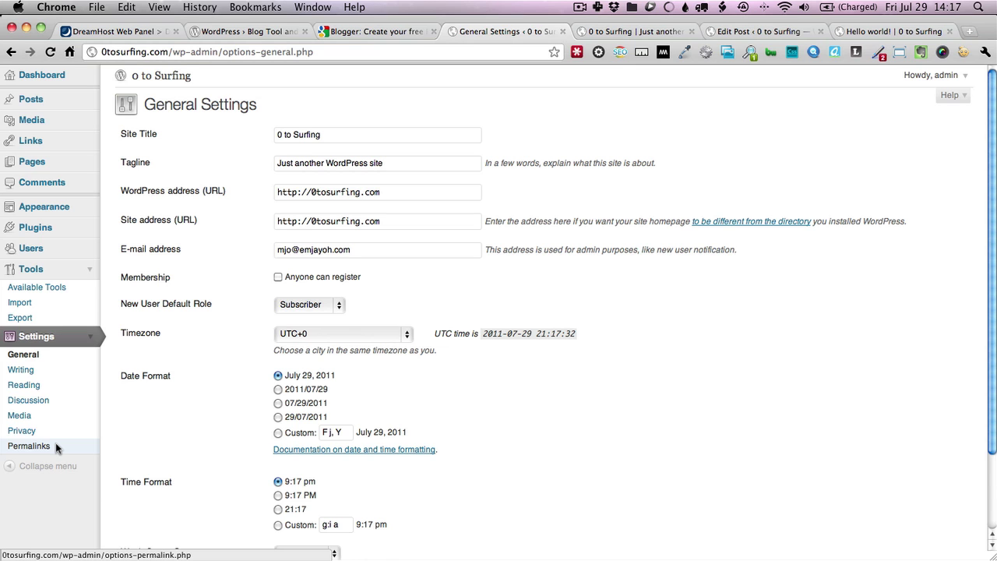
click(632, 31)
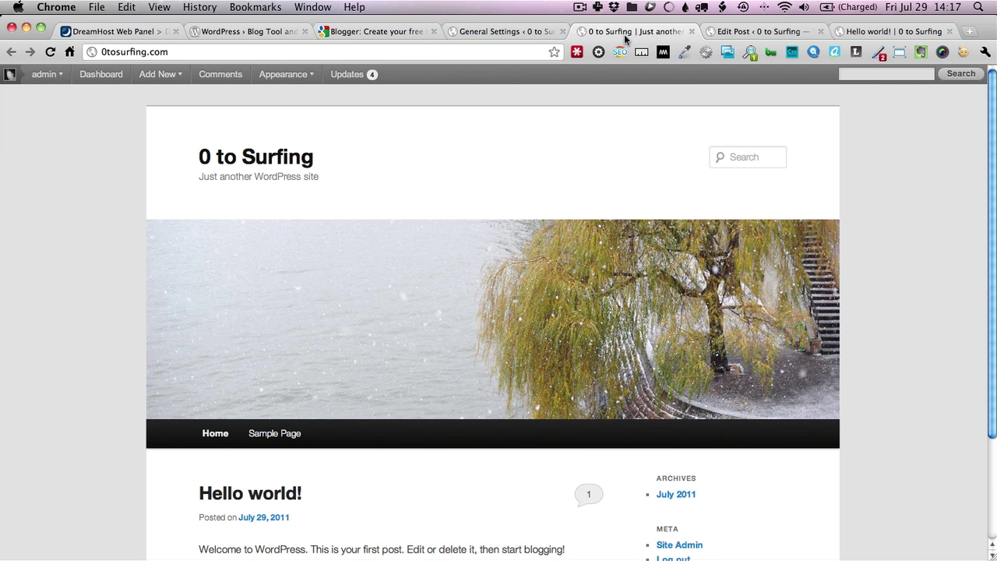